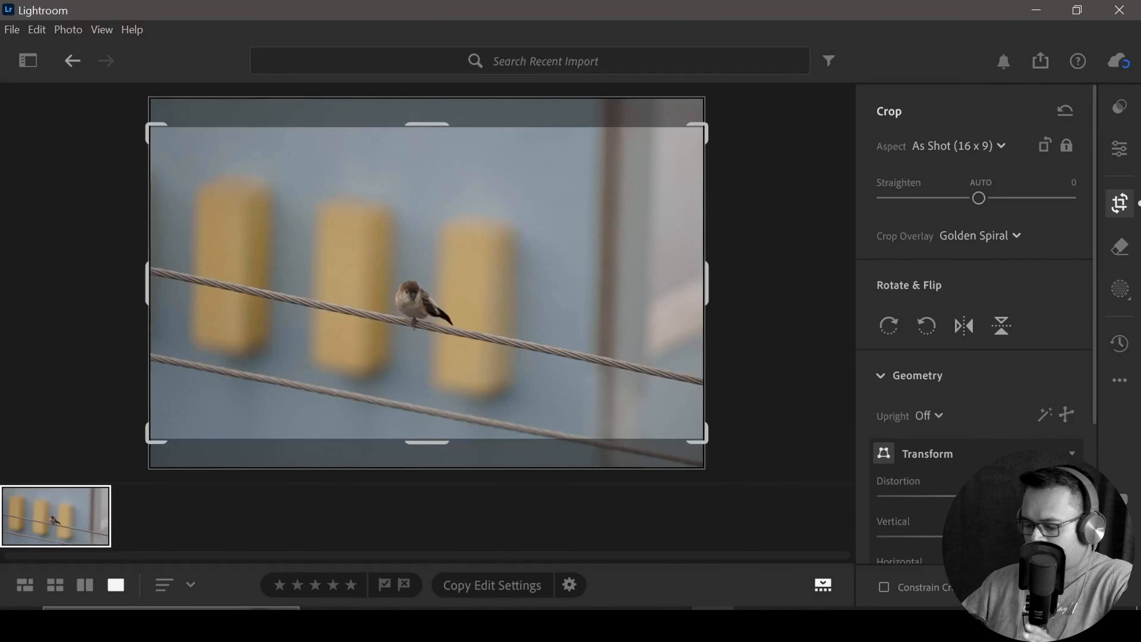
- Cycle the Golden Spiral crop overlay's orientation until its focus lies in the crop's lower-right area
key(shift+o)
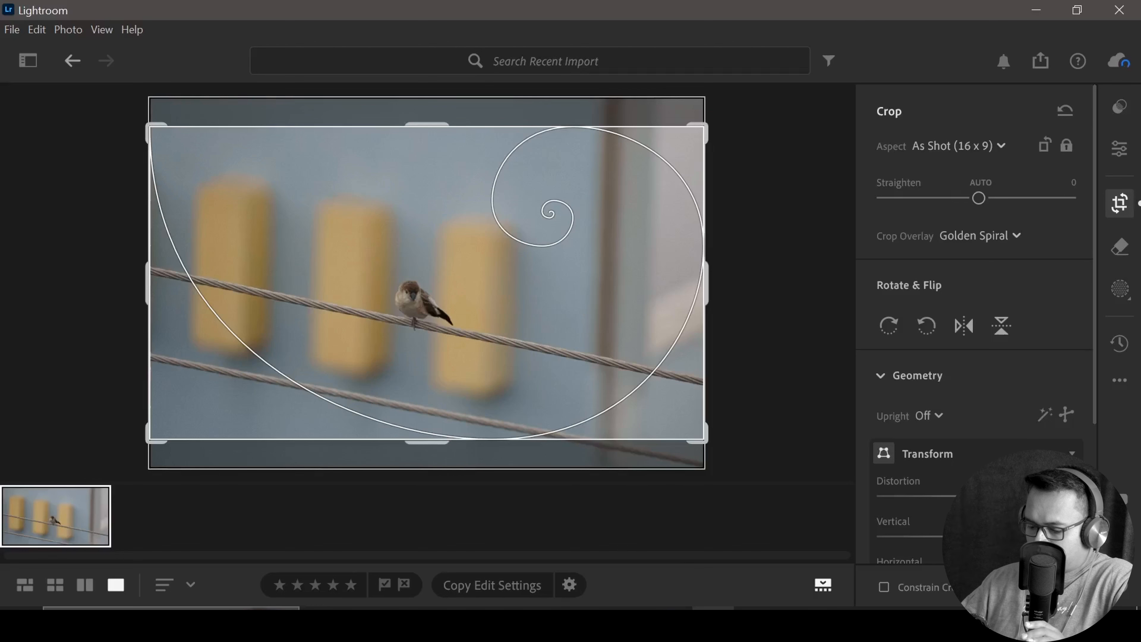
key(shift+o)
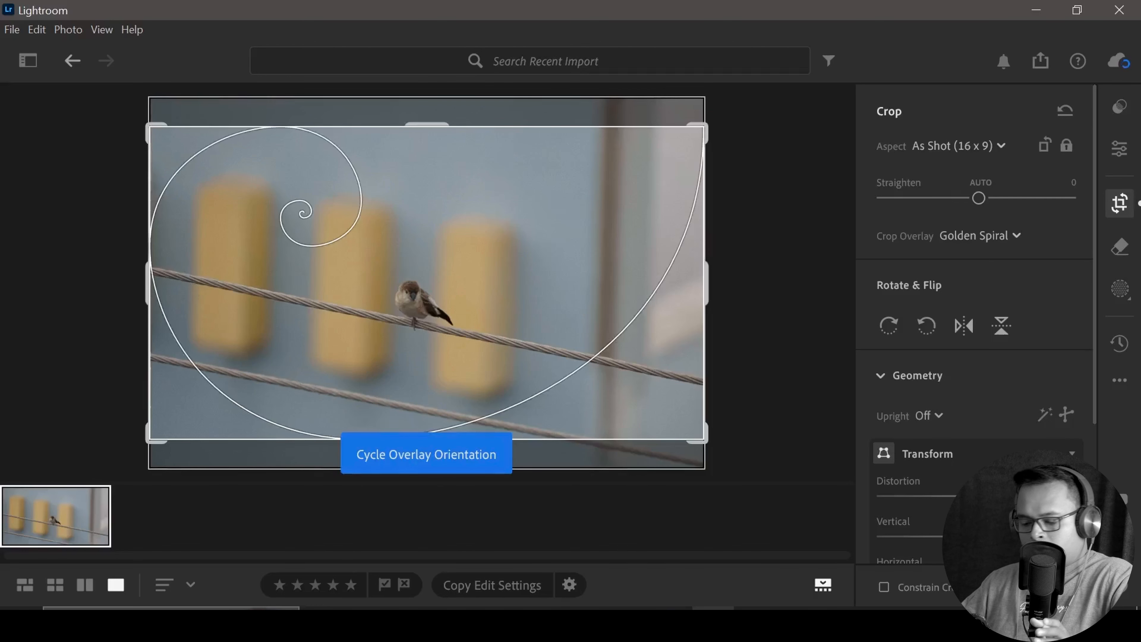
key(shift+o)
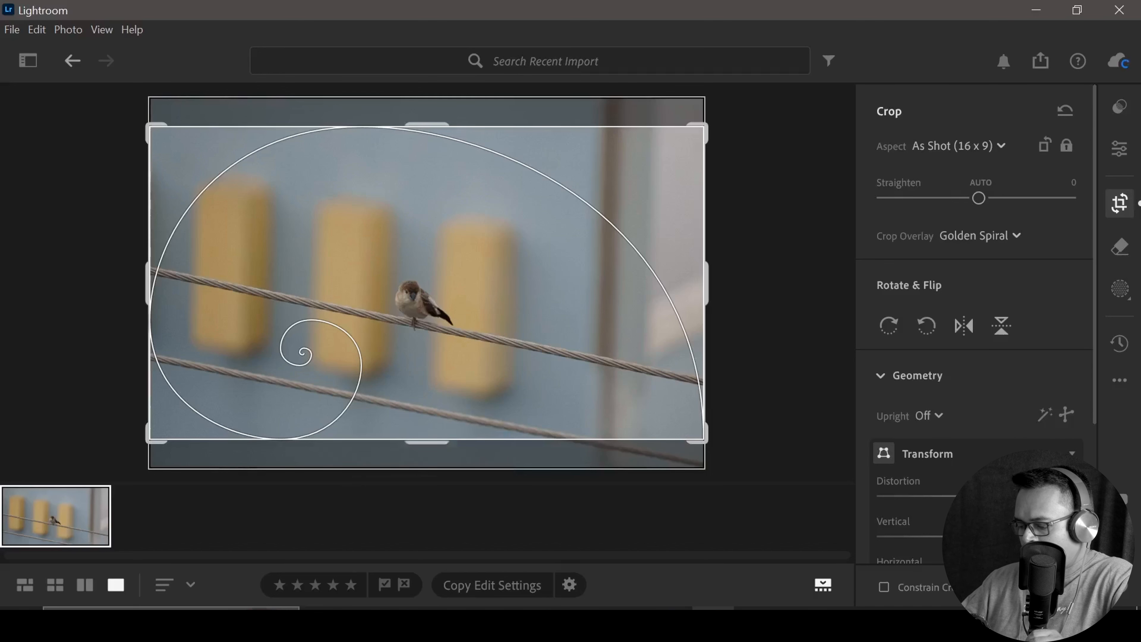
key(shift+o)
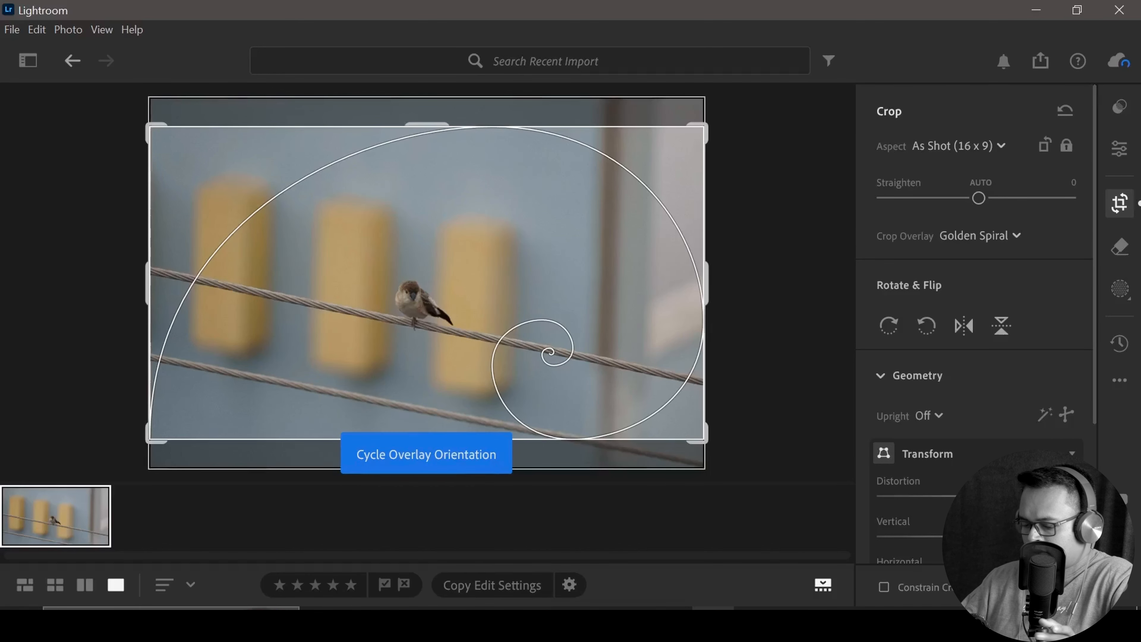
- Cycle through the crop overlays, including Grid, Thirds, Center and Golden Ratio, and return to Golden Spiral
key(o)
key(o)
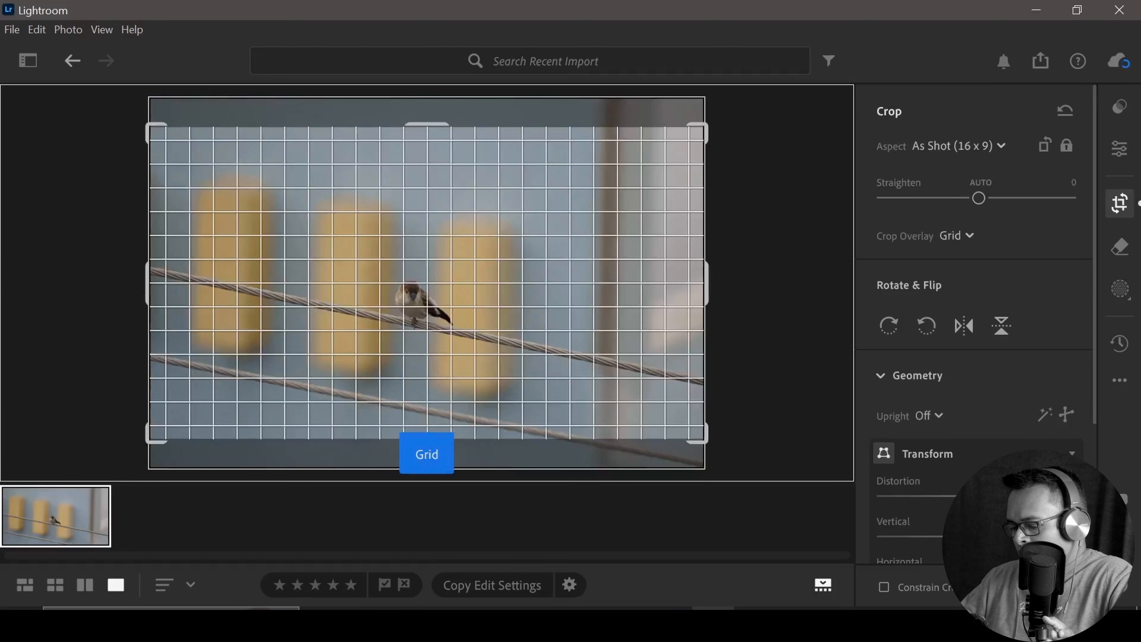
key(o)
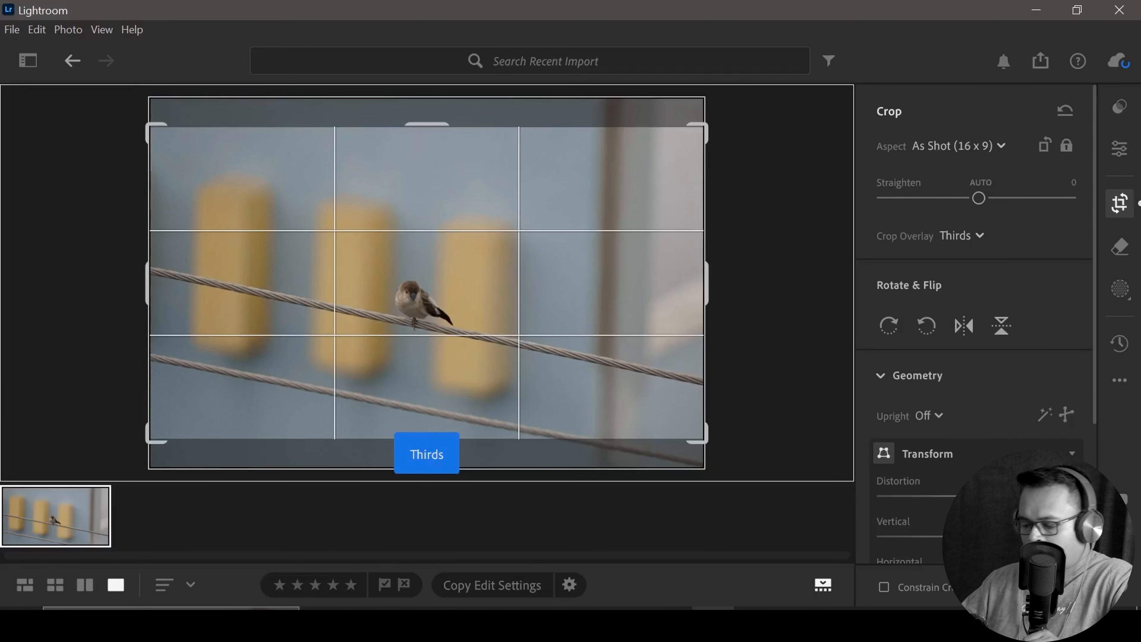
key(shift+o)
key(o)
key(o)
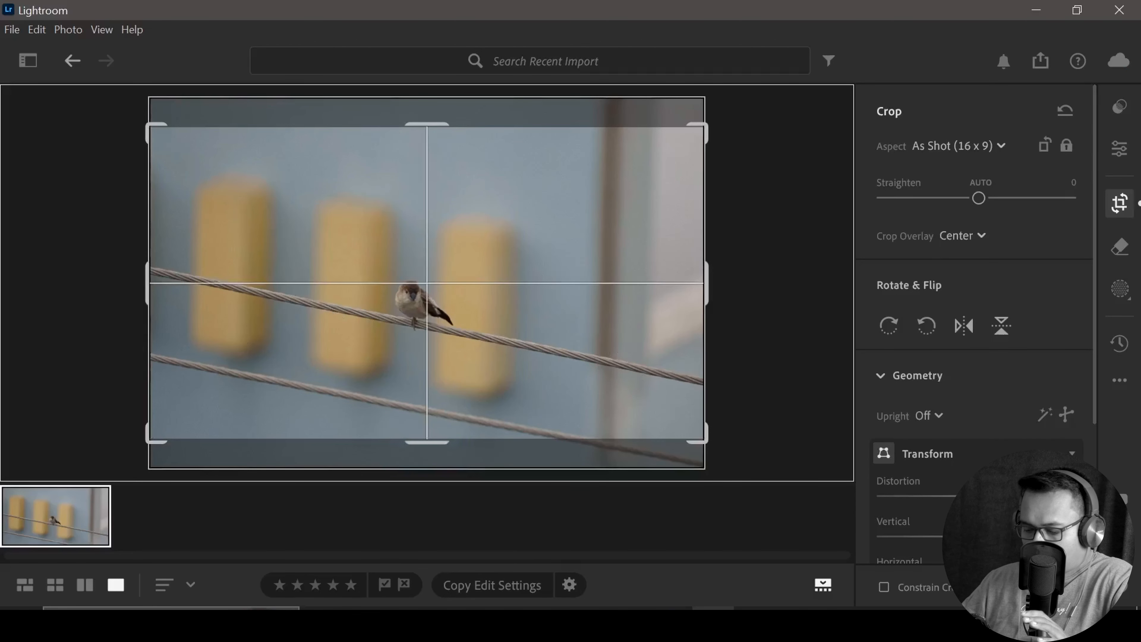
key(o)
key(o)
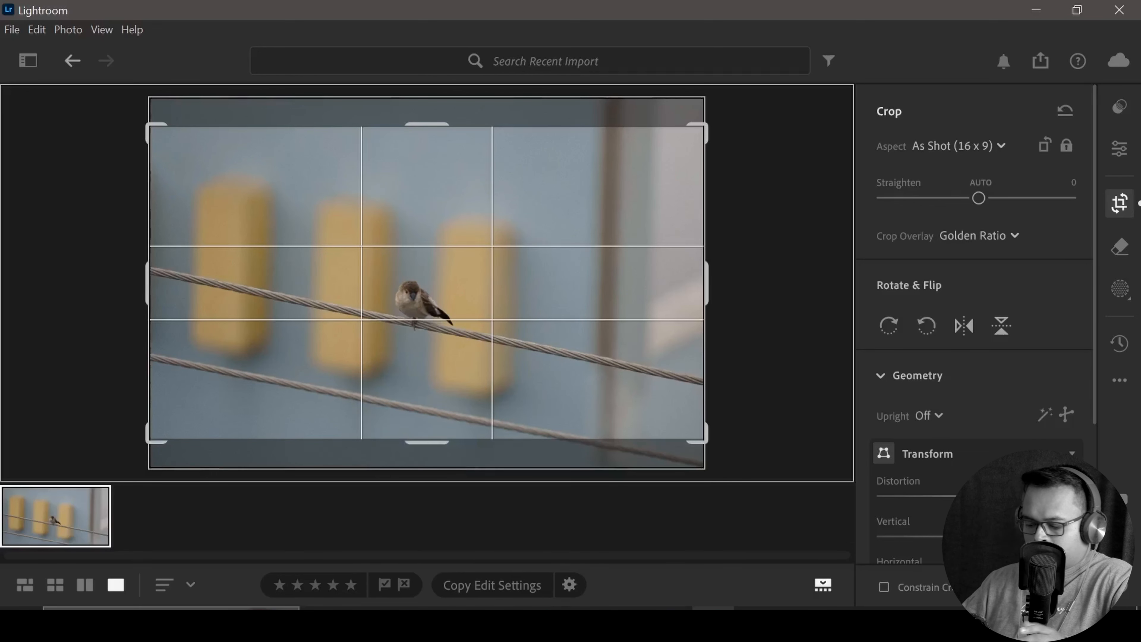
key(o)
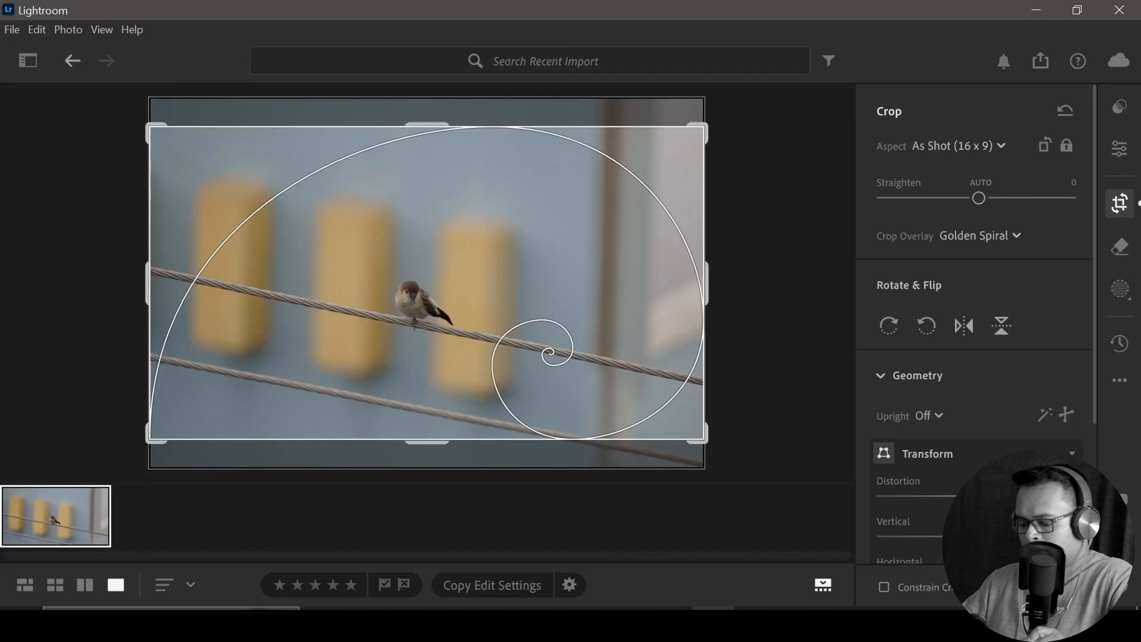
- Tighten the 16 x 9 crop around the bird and align the bird with the spiral's lower-right focus
drag(707, 283, 624, 283)
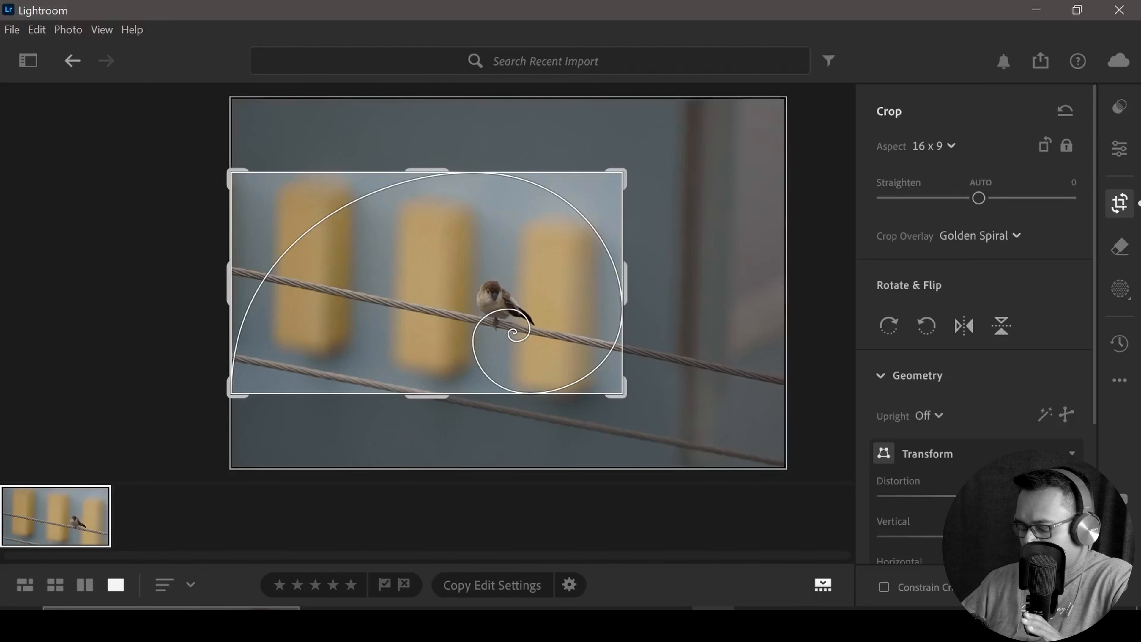
drag(494, 288, 495, 317)
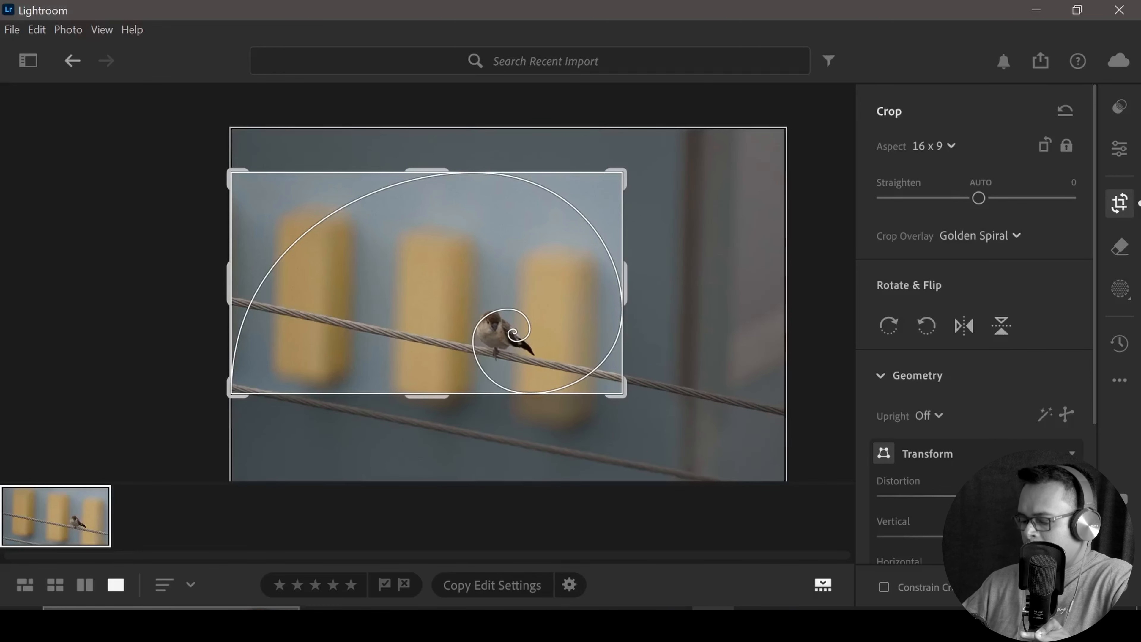
- Reorient the Golden Spiral so its focus is in the crop's upper right and reposition the bird onto it
key(shift+o)
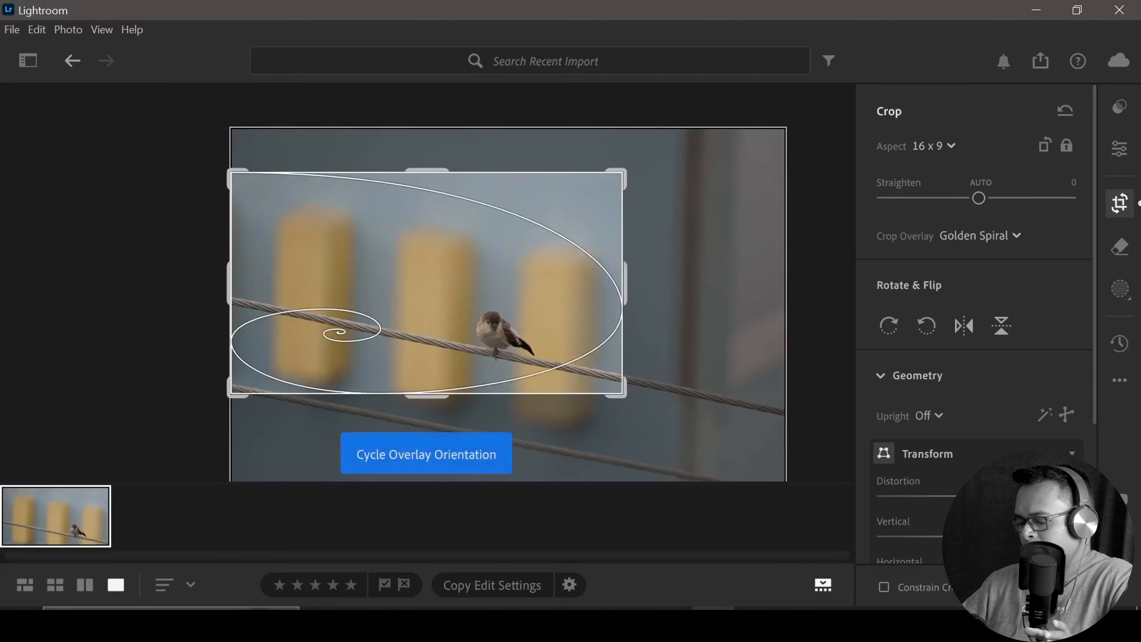
key(shift+o)
key(shift+o)
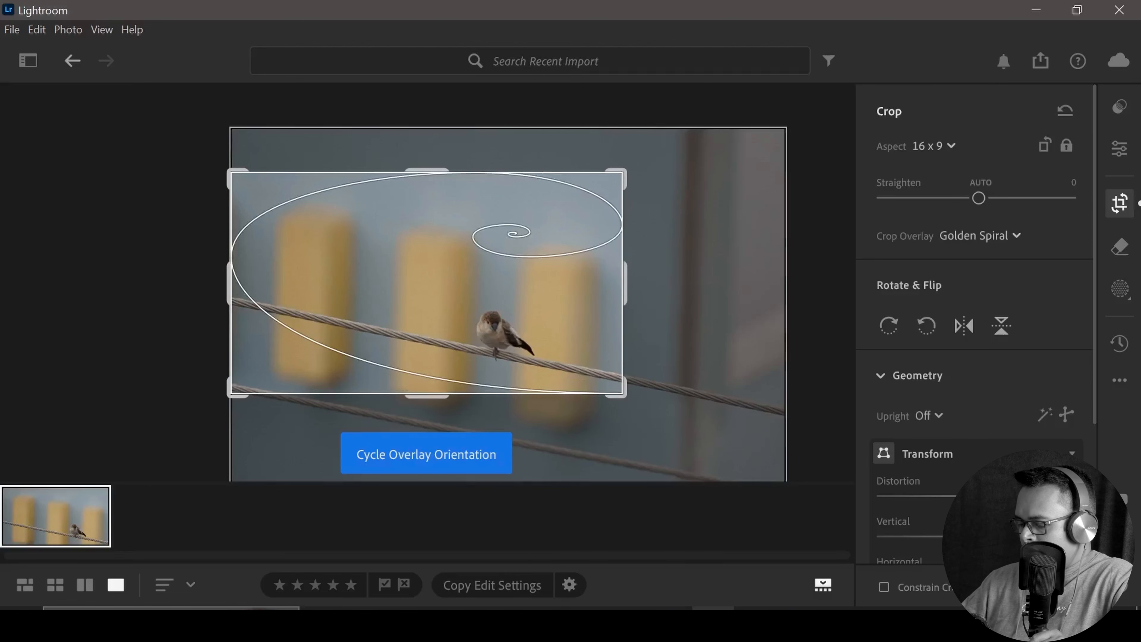
drag(495, 331, 495, 233)
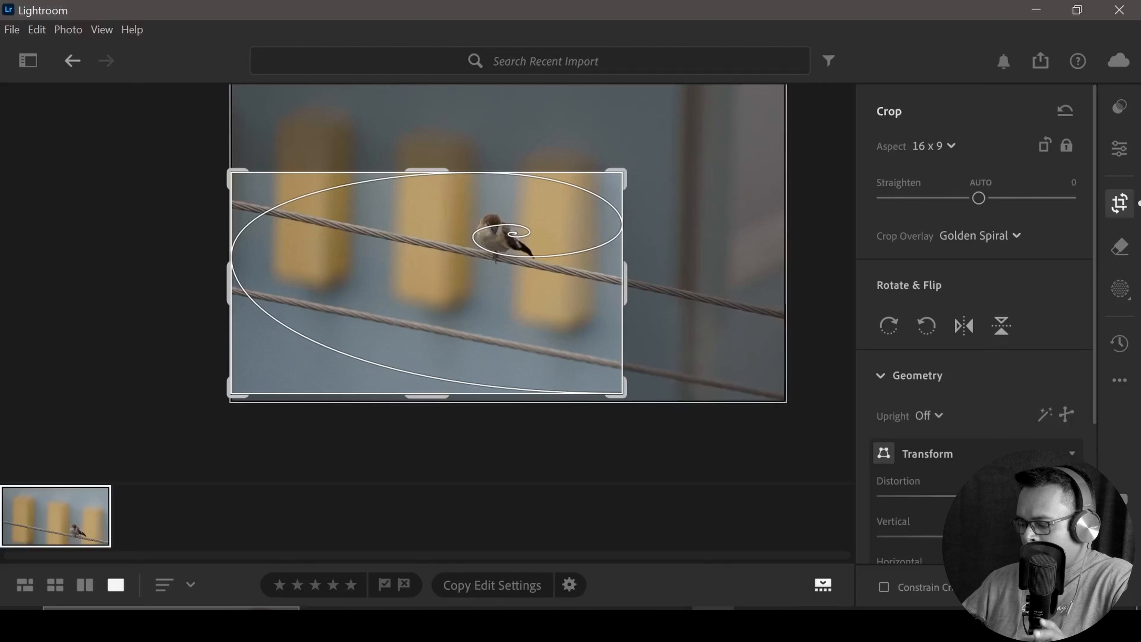
- Tighten the 16 x 9 crop slightly, readjust the photo inside it, and apply the crop
drag(624, 283, 612, 283)
drag(494, 269, 495, 278)
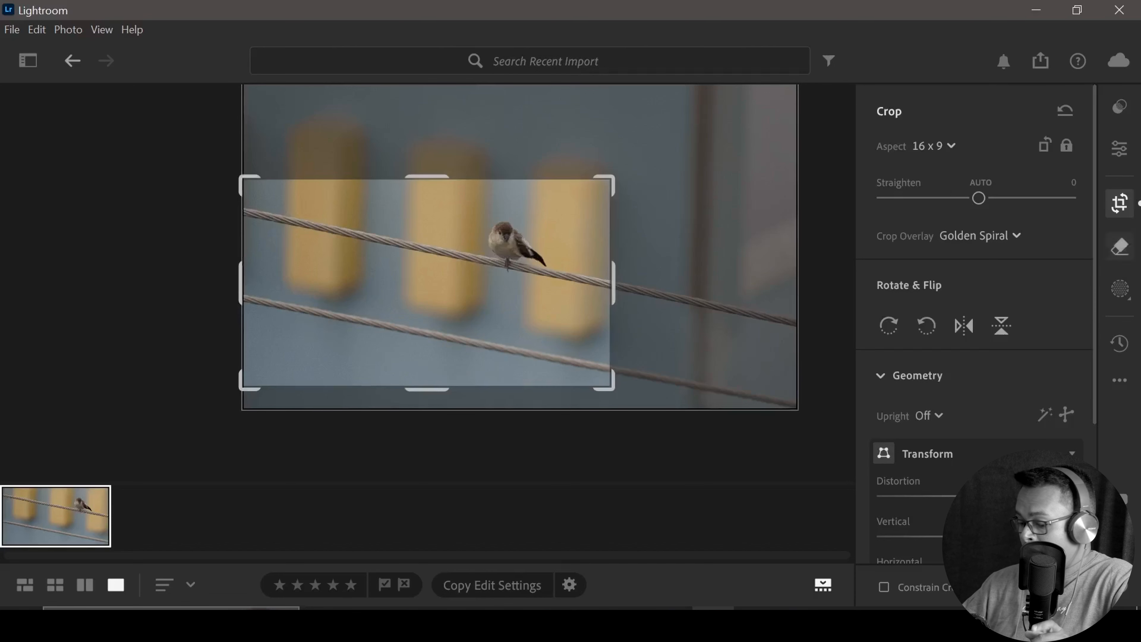
click(1119, 202)
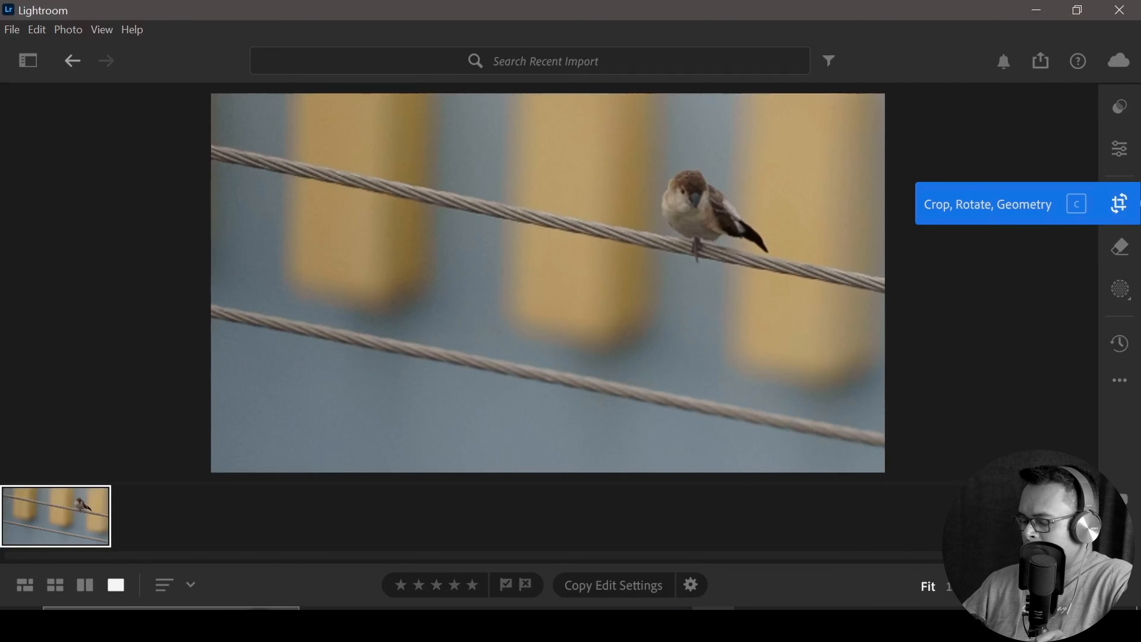
- Reopen the crop, turn the Golden Spiral's focus to the lower right, place the bird on it, and apply
click(1119, 203)
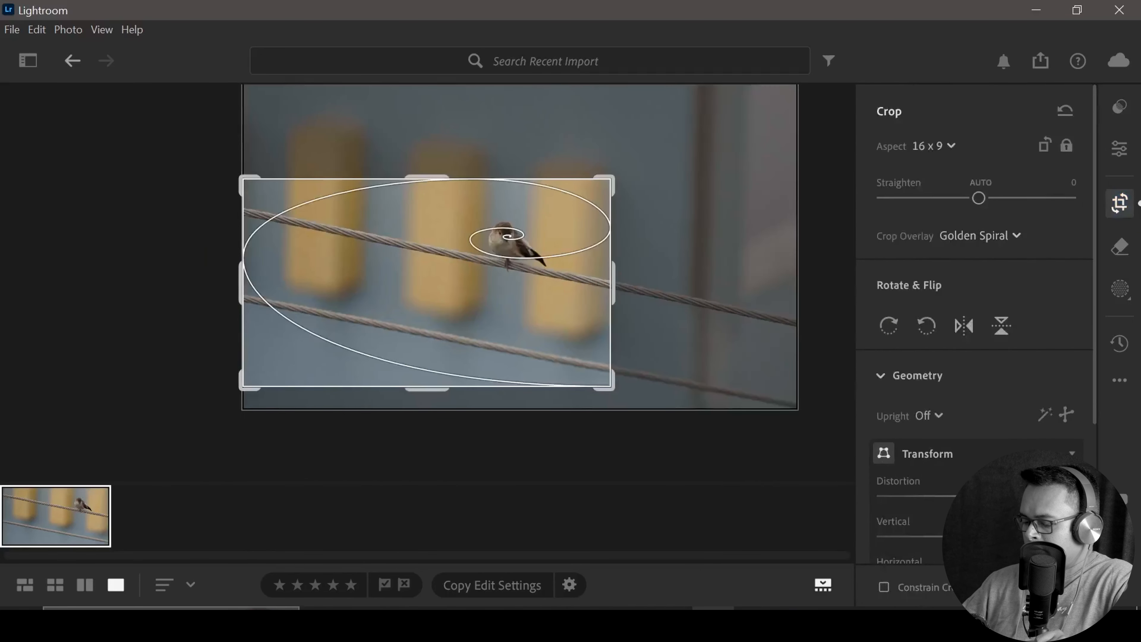
key(shift+o)
key(shift+o)
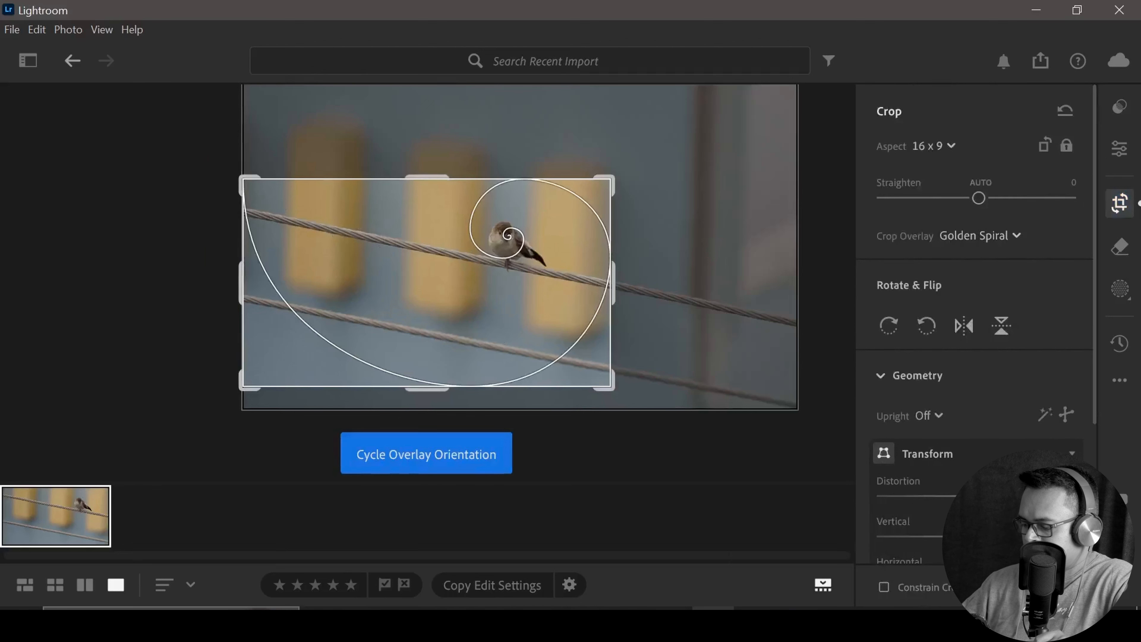
drag(503, 261, 502, 317)
key(shift+o)
key(shift+o)
key(shift+o)
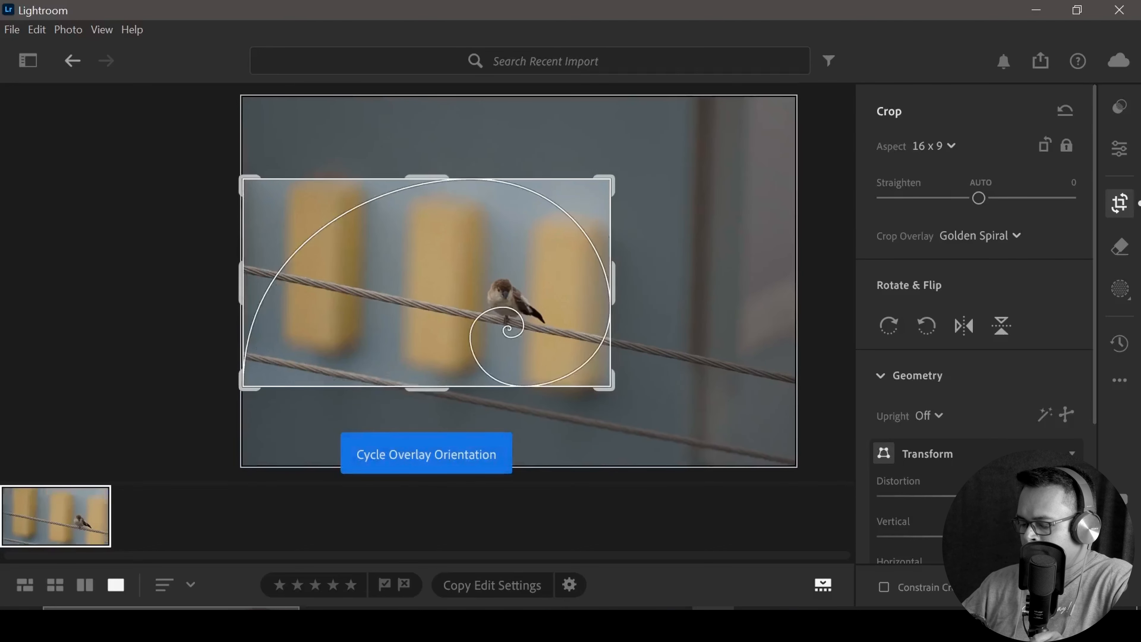
drag(502, 317, 504, 349)
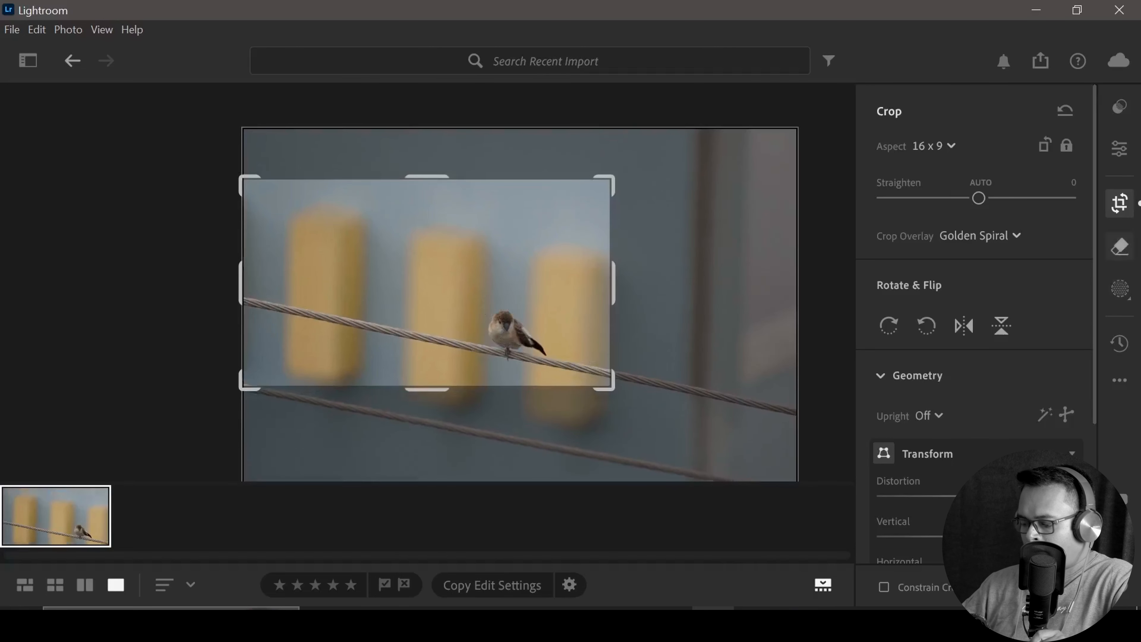
click(1119, 203)
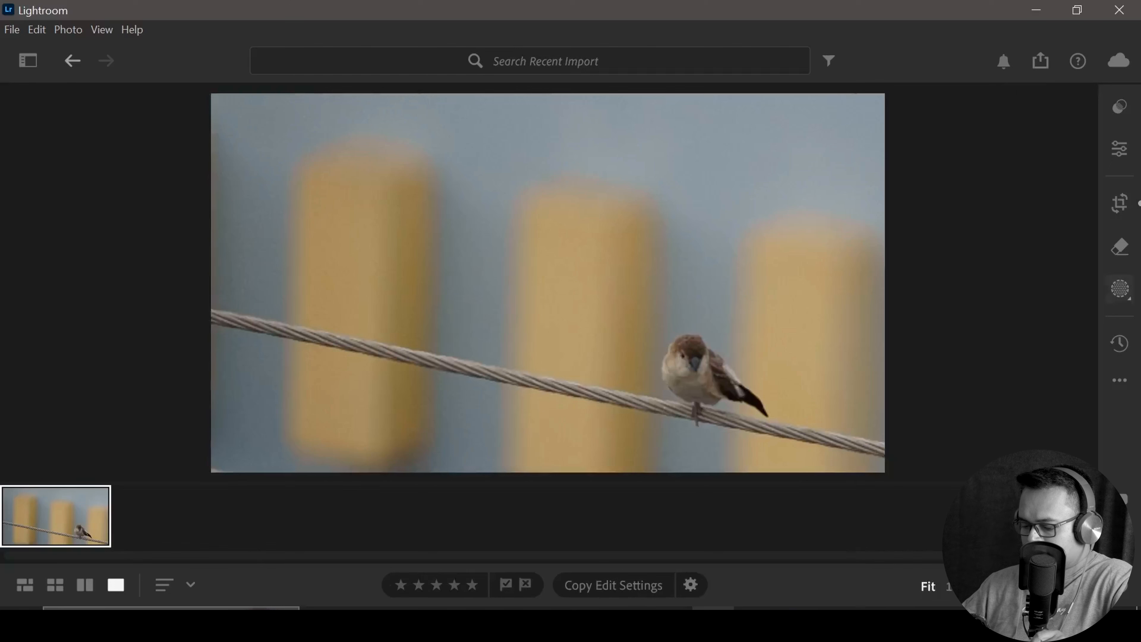
- Recrop with the Thirds overlay, placing the bird on the upper-left intersection, and apply the crop
key(c)
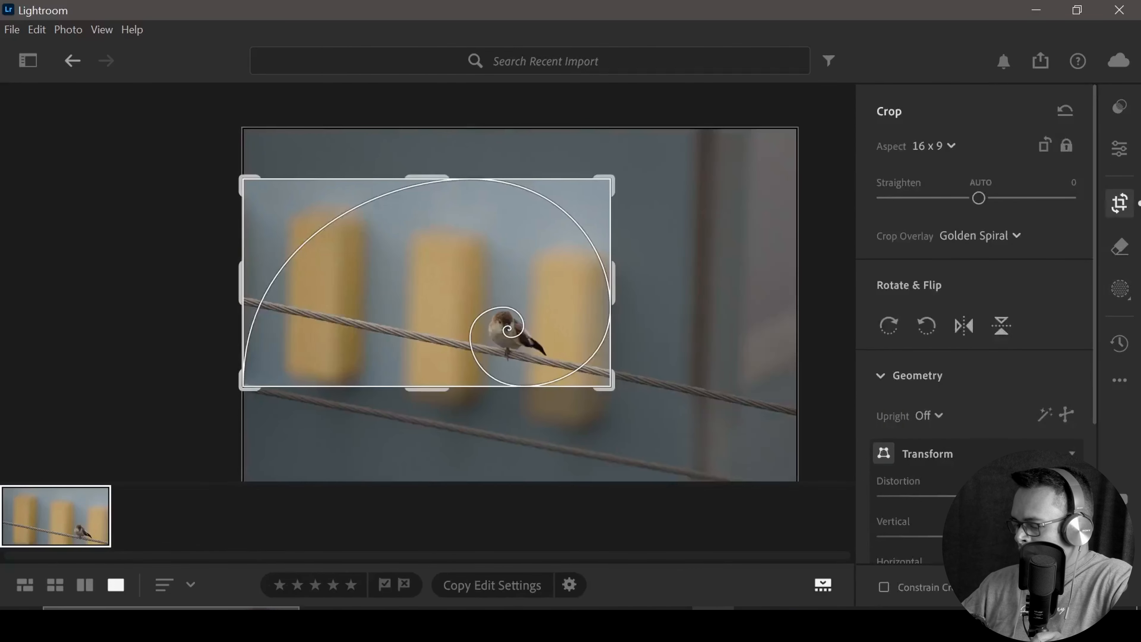
key(o)
key(o)
key(o)
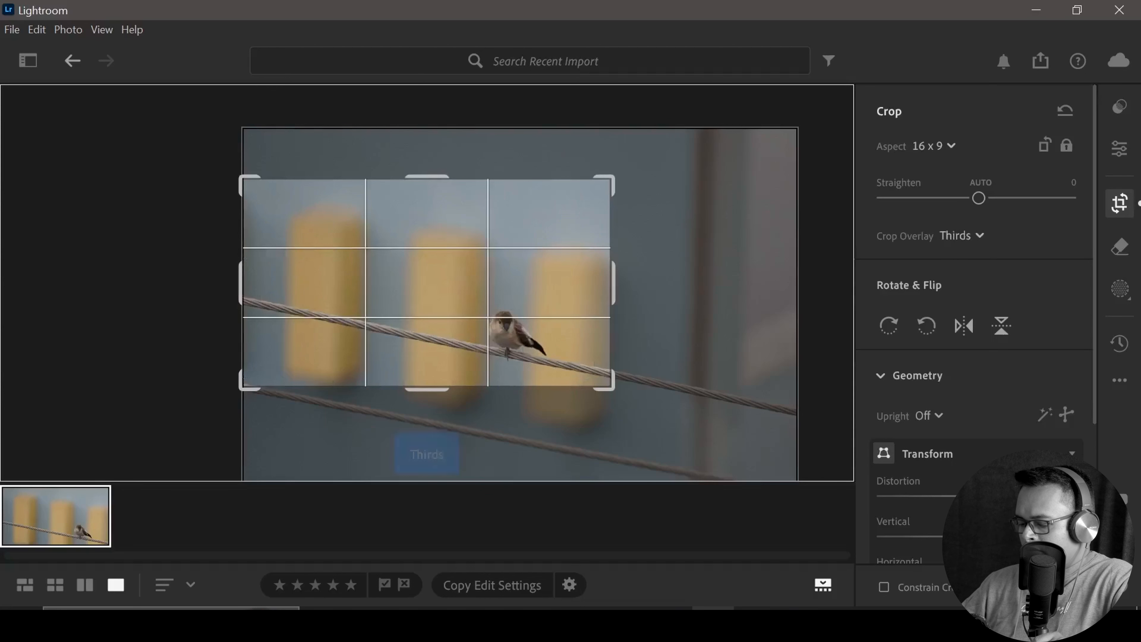
drag(508, 330, 370, 257)
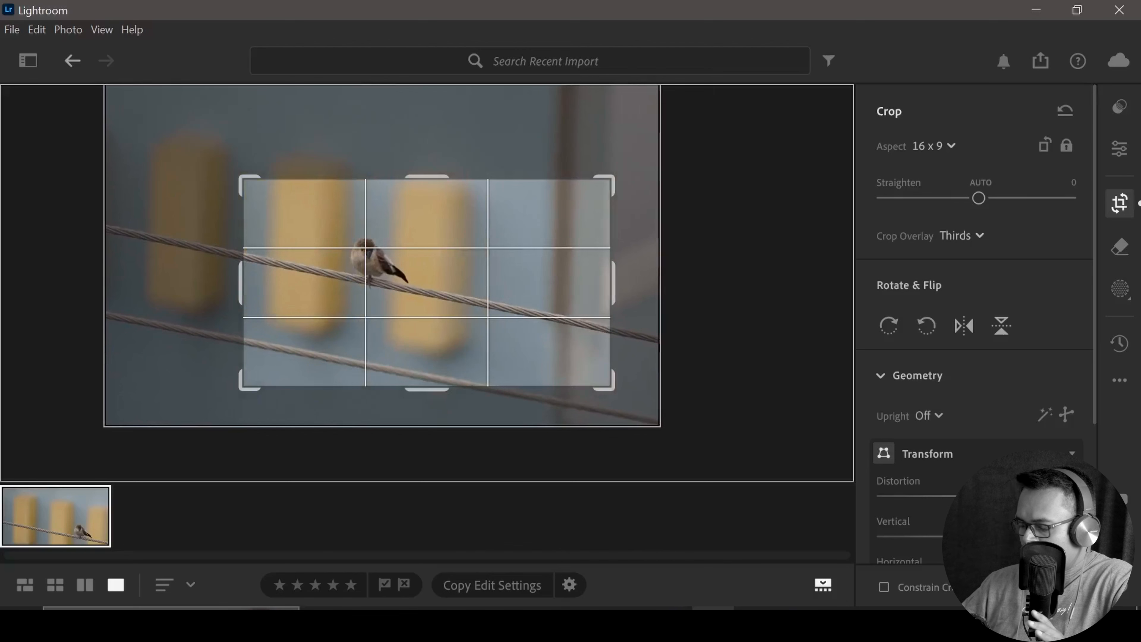
key(Return)
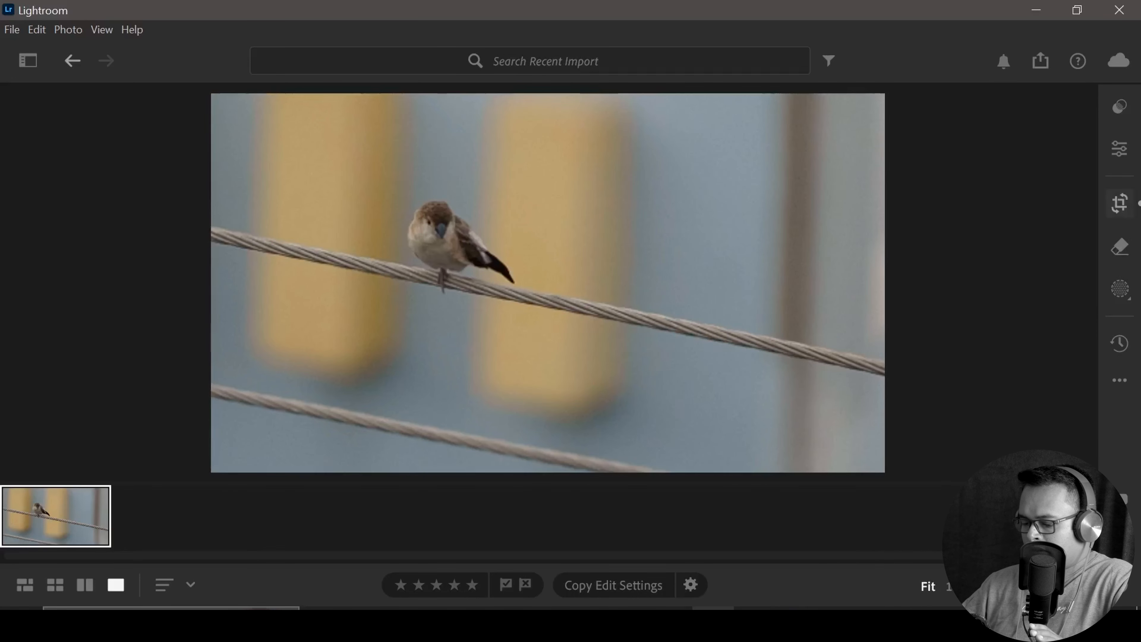
- Reposition the photo in the crop so the bird sits on the lower-left thirds intersection, and apply it
key(c)
drag(414, 265, 412, 324)
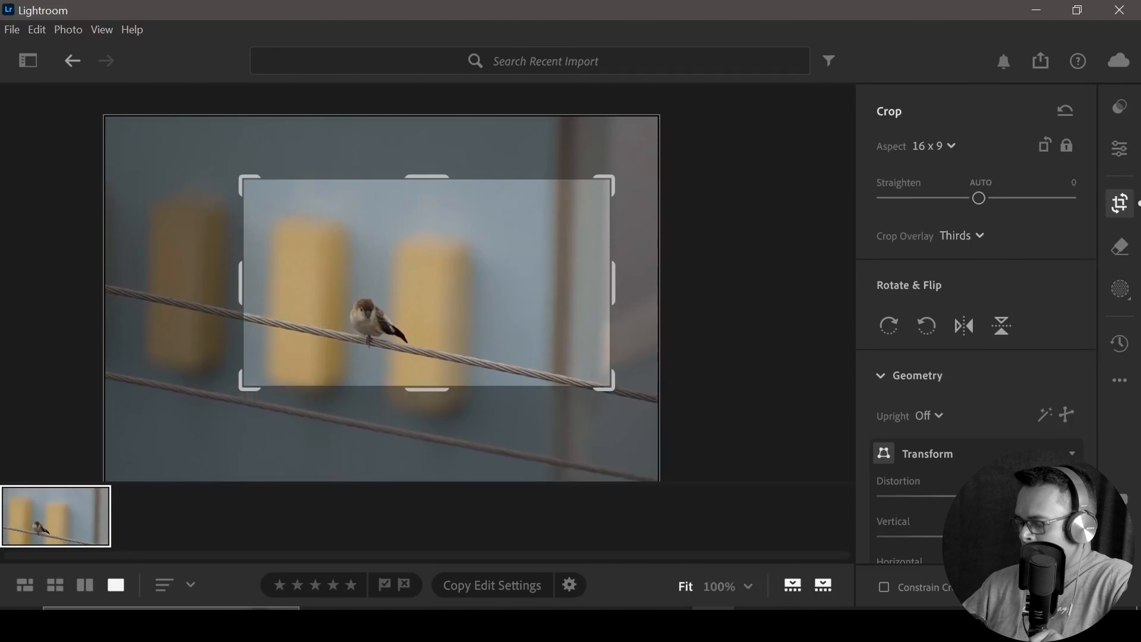
key(c)
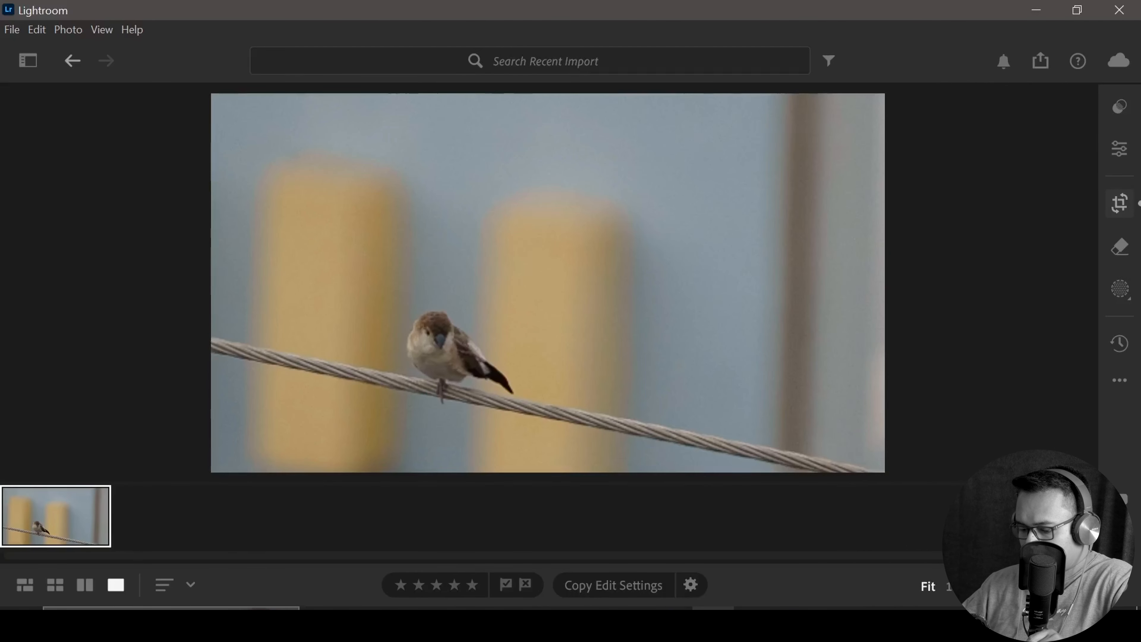
- Recrop with the Golden Ratio overlay, placing the bird near its upper-left intersection
key(c)
drag(413, 325, 460, 287)
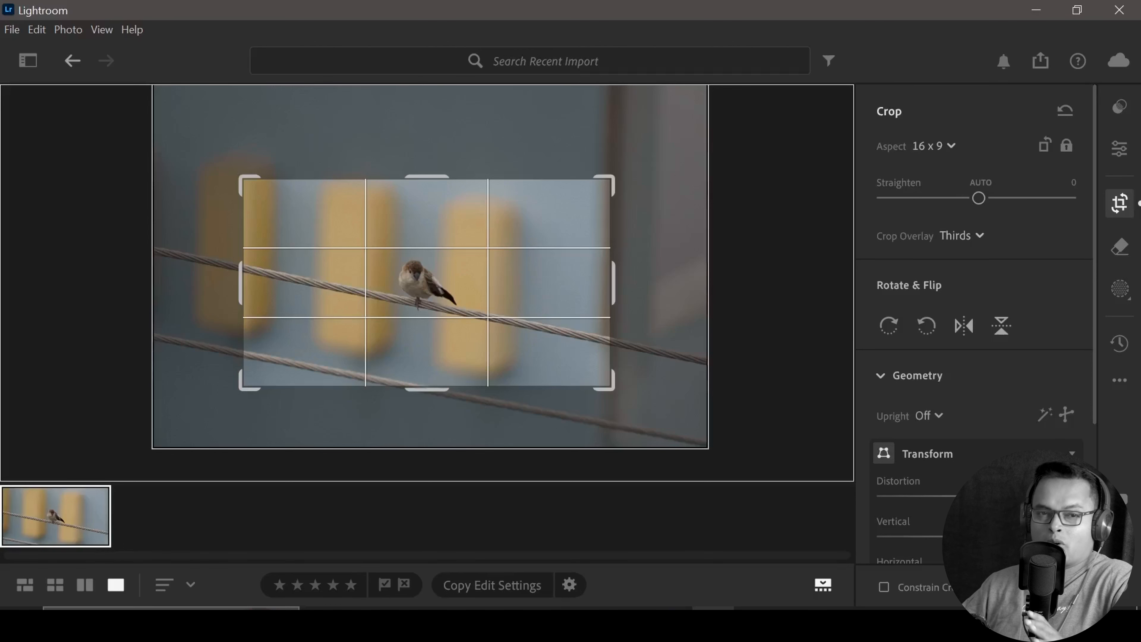
key(o)
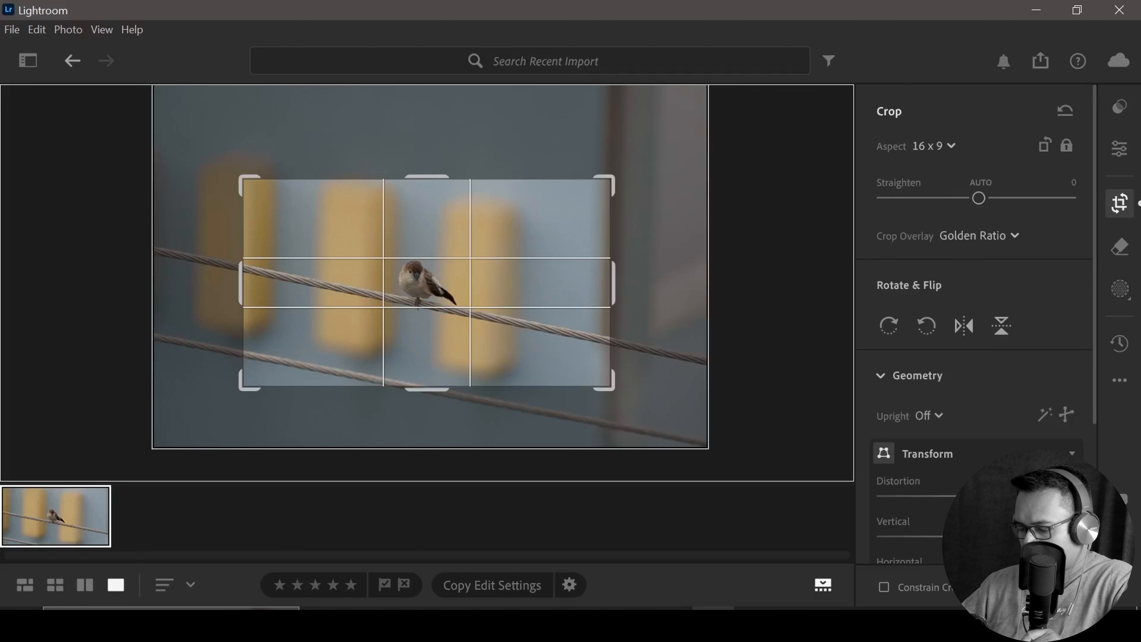
drag(427, 283, 400, 268)
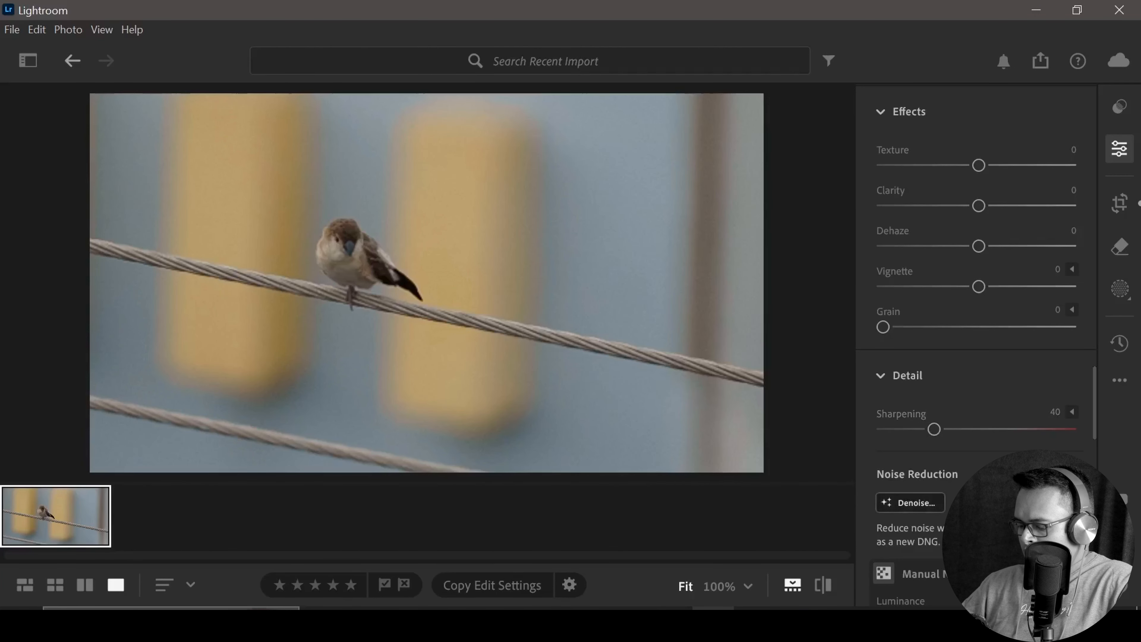
- Run AI Denoise on the cropped bird photo with an amount of 60 and Create stack enabled
click(910, 502)
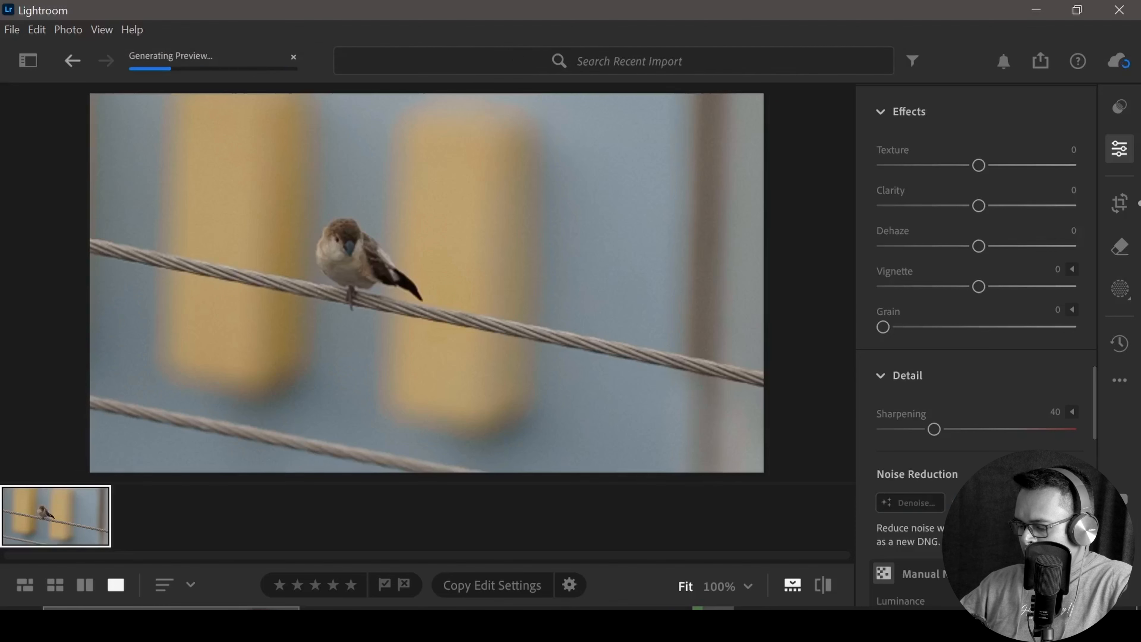
mouse_move(934, 232)
mouse_down()
mouse_move(838, 233)
mouse_move(934, 232)
mouse_up()
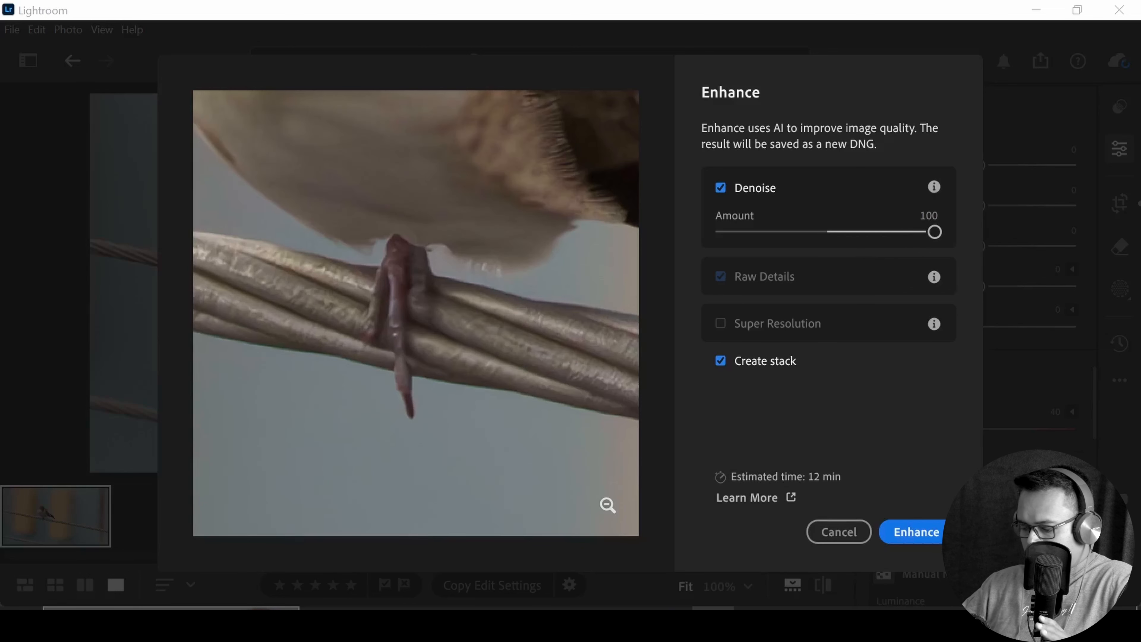
drag(934, 232, 844, 232)
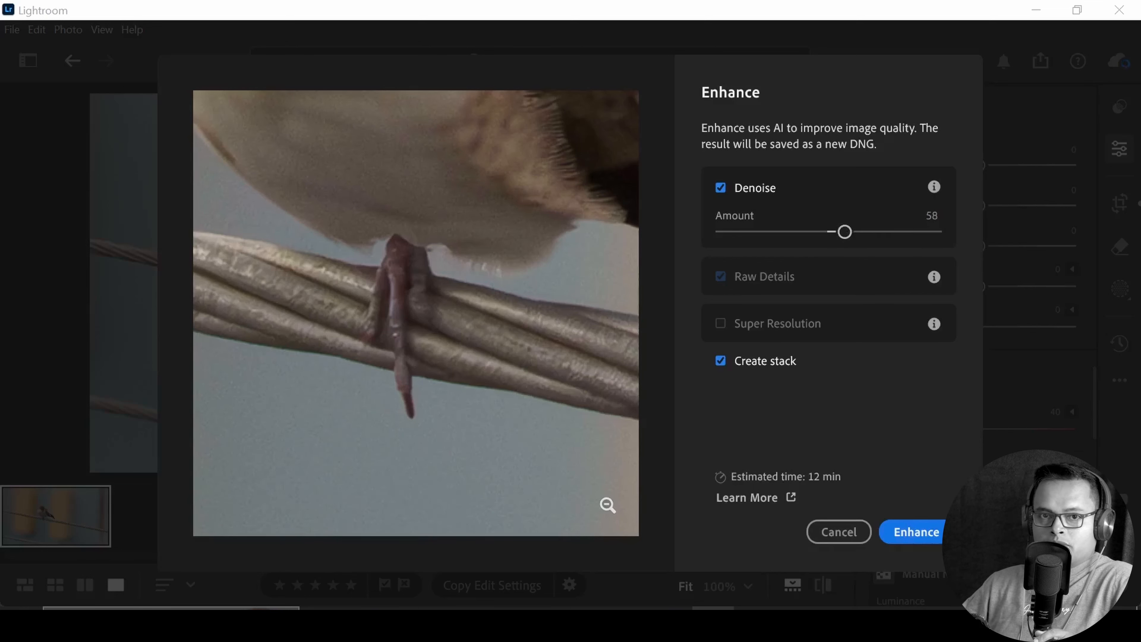
drag(844, 232, 843, 232)
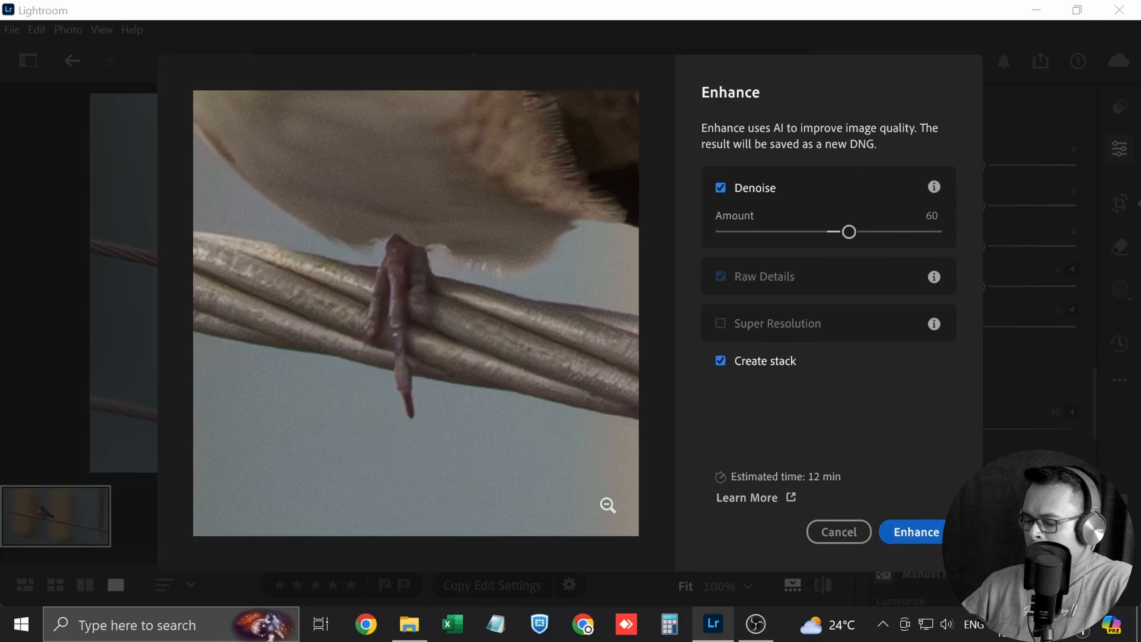
click(917, 532)
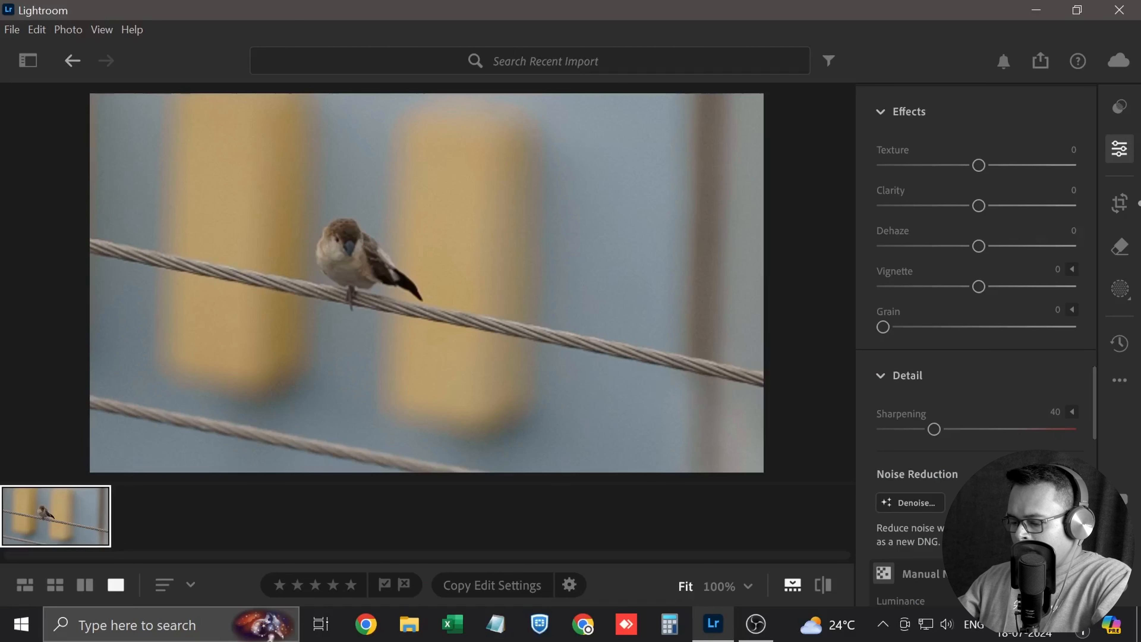
- Inspect the original bird photo up close, and open the most recently added denoised copy to examine the same details
key(space)
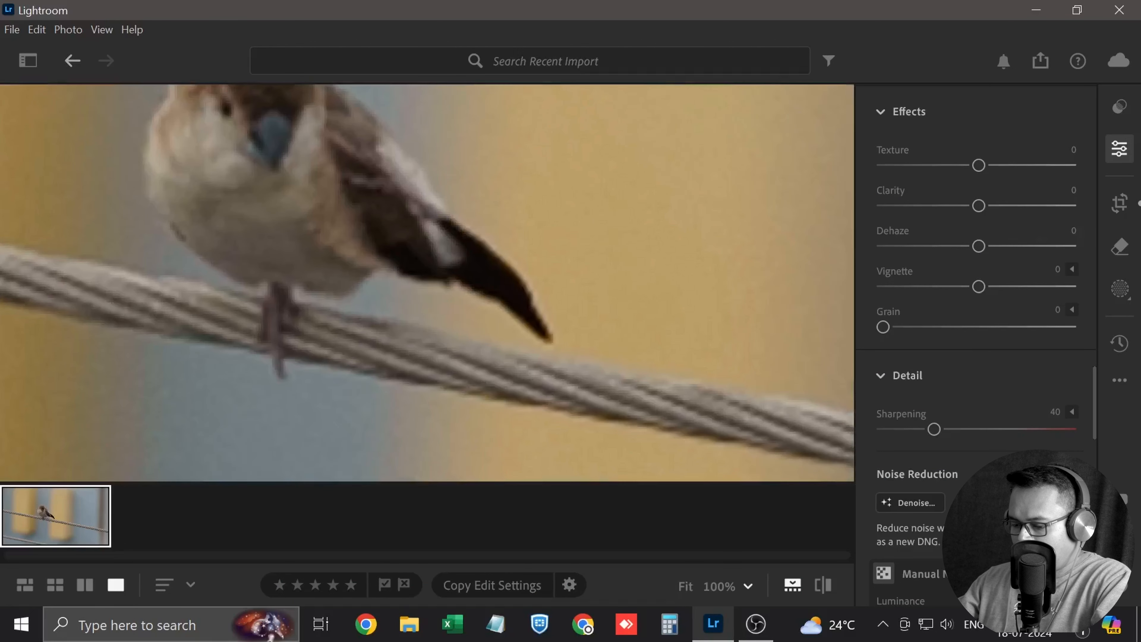
key(space)
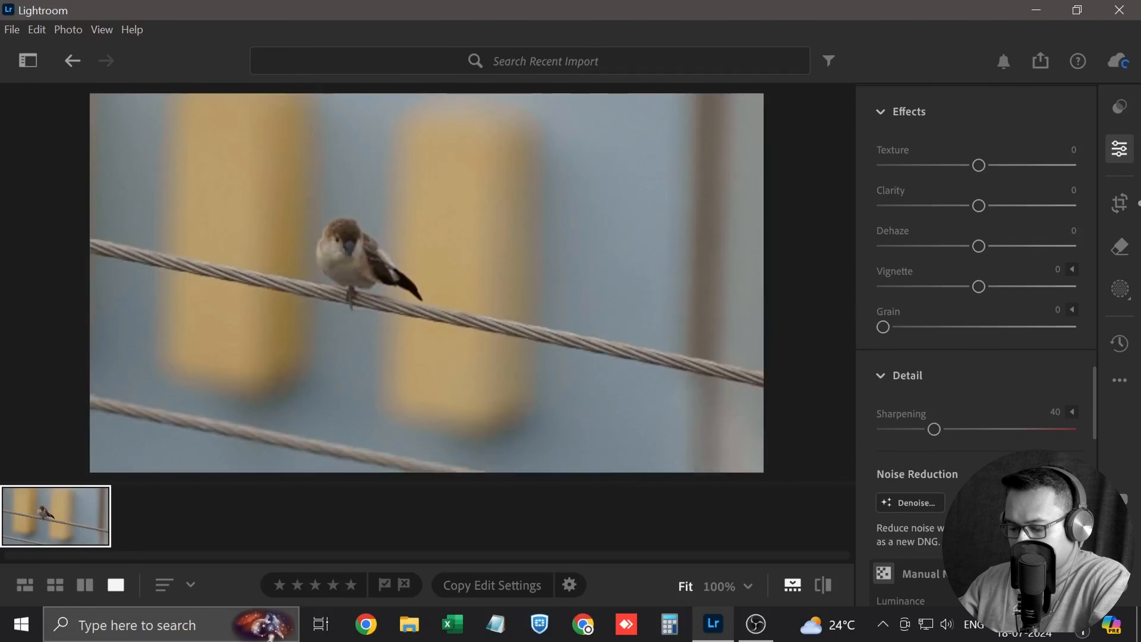
click(28, 61)
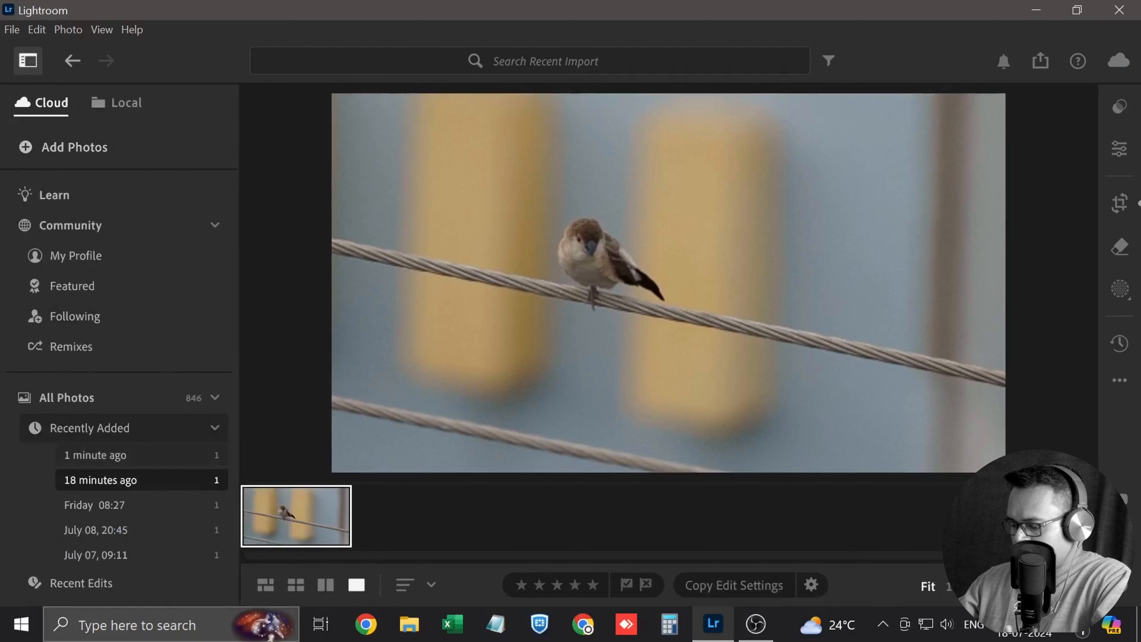
click(108, 455)
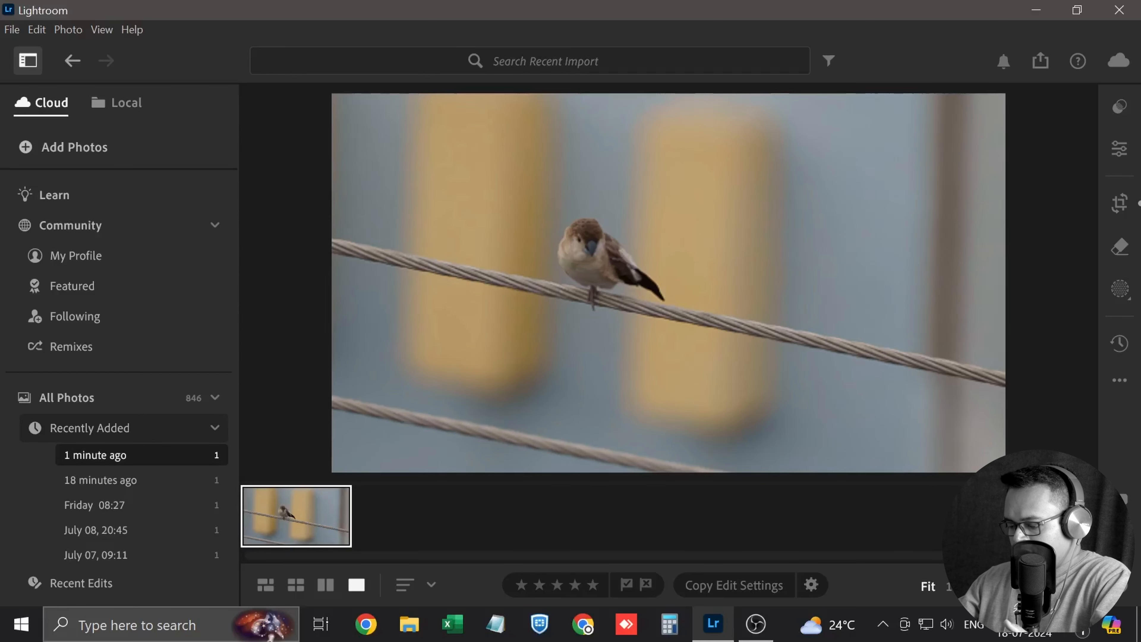
click(602, 264)
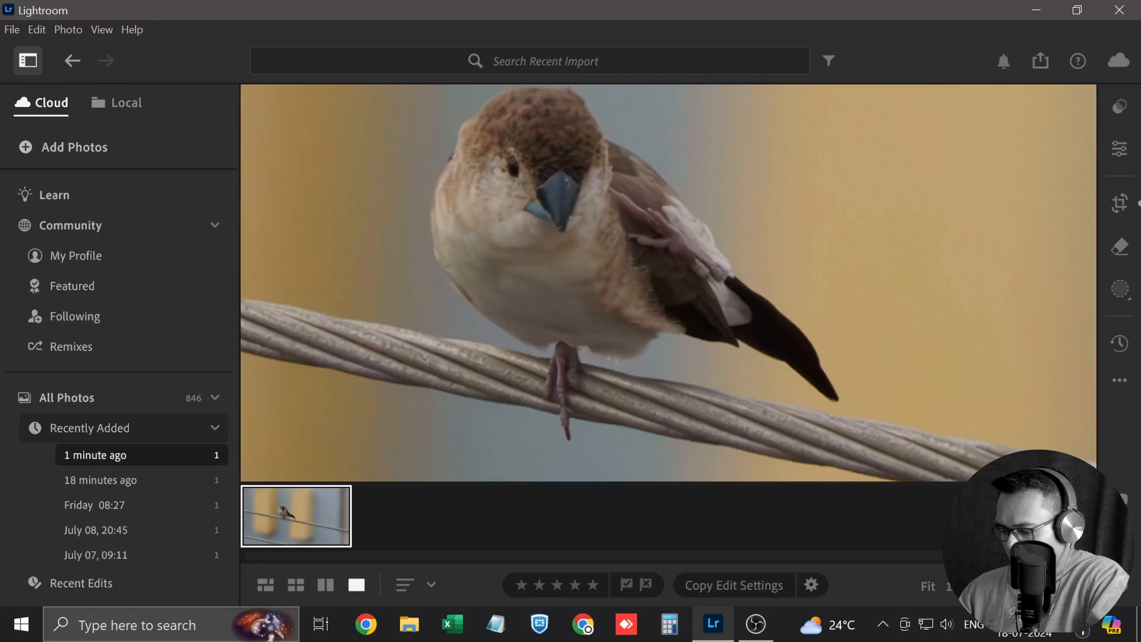
scroll(602, 412, up, 4)
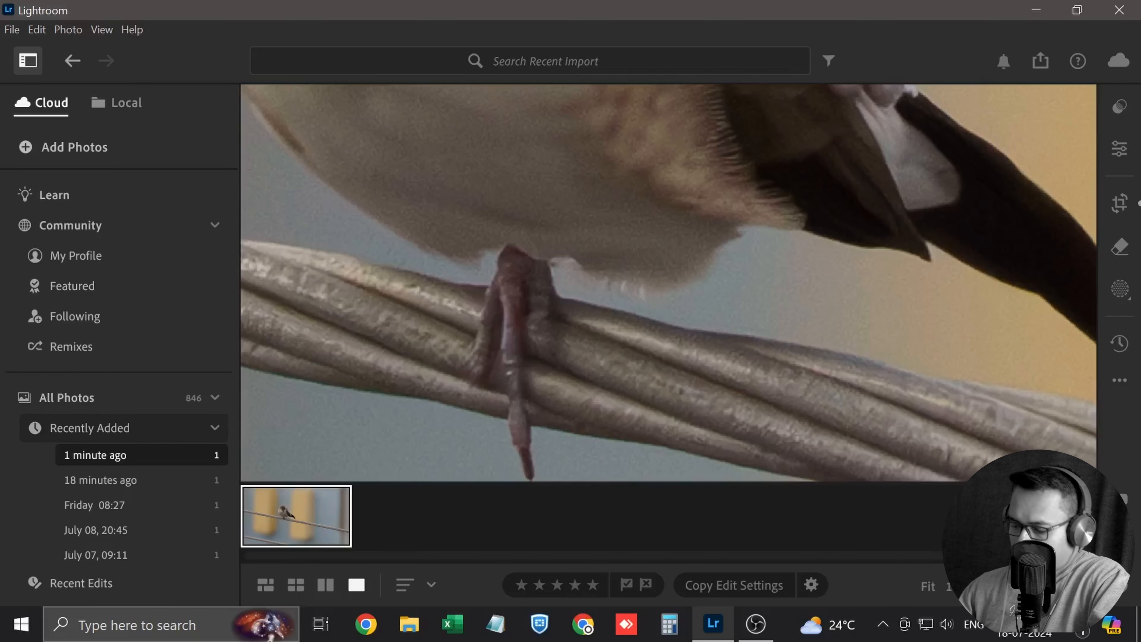
scroll(668, 283, down, 5)
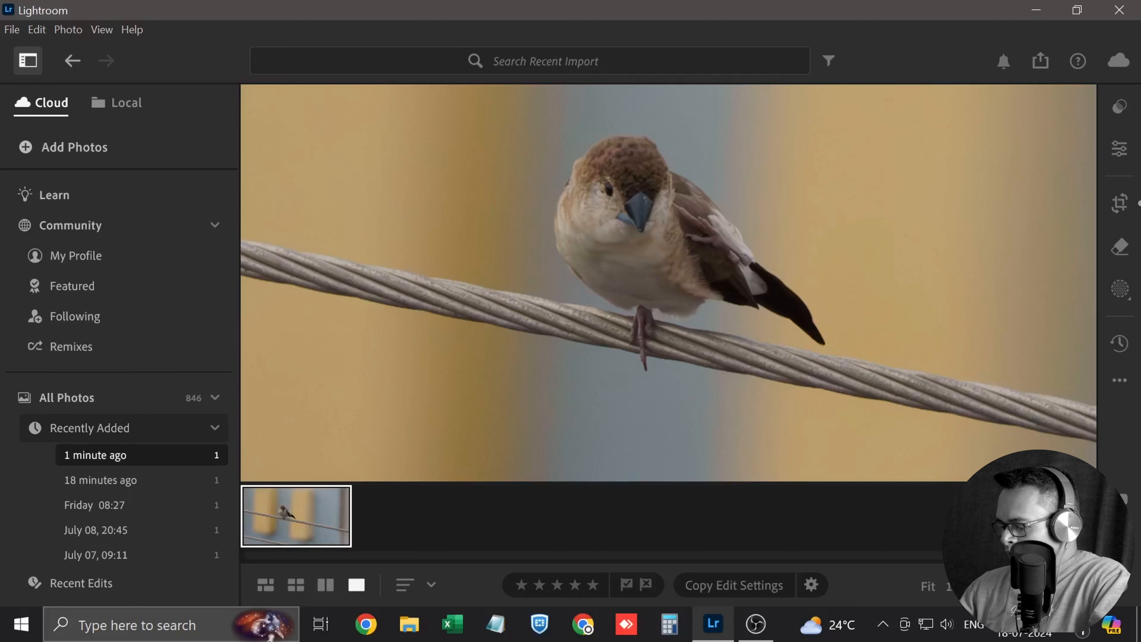
click(28, 59)
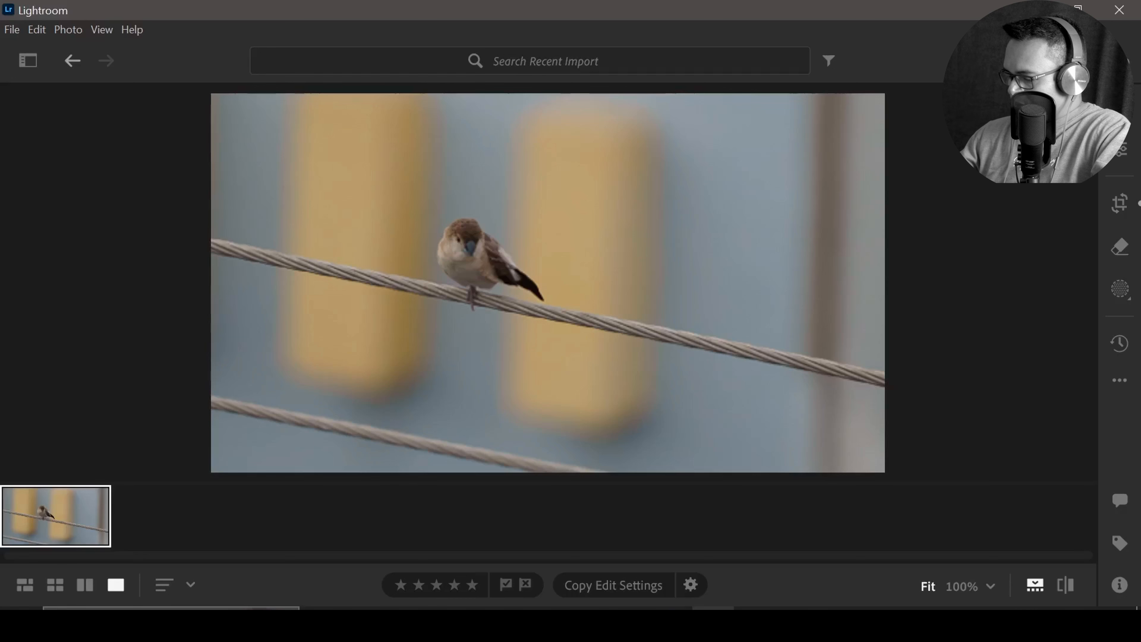
- Set Whites to +76 and Blacks to +21 on the denoised photo, checking clipping for the white point
key(e)
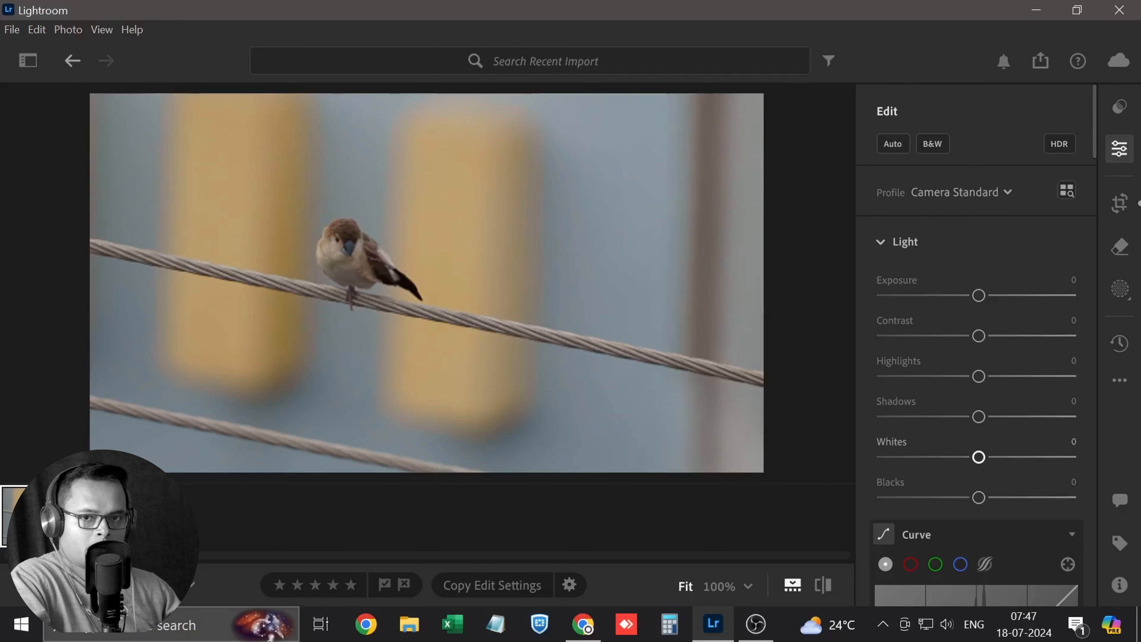
alt+click(978, 456)
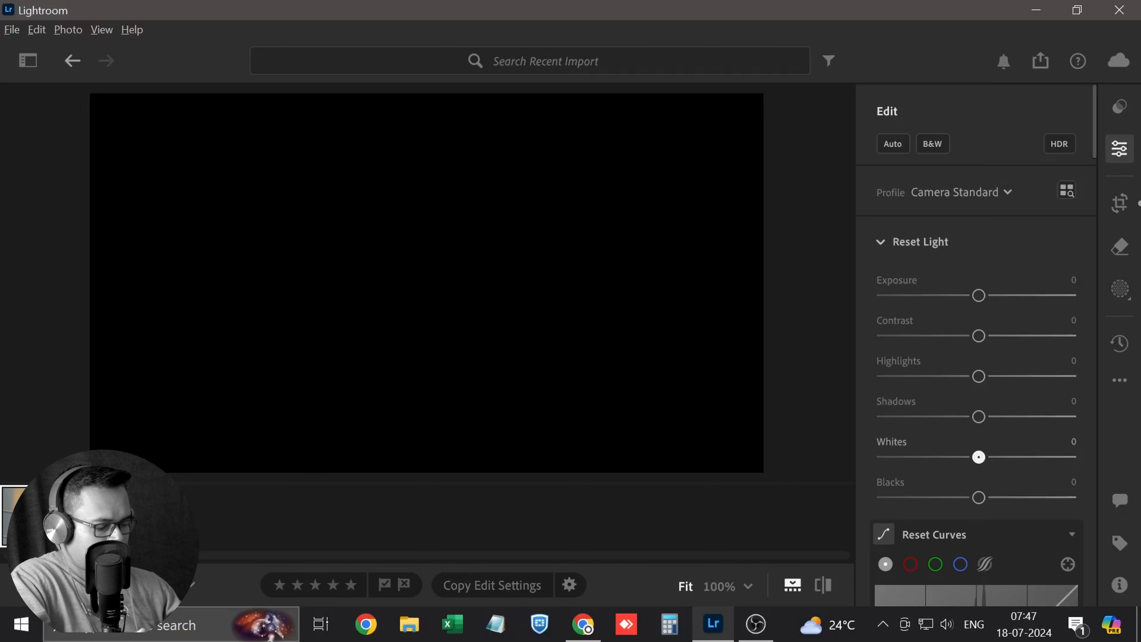
drag(979, 457, 1051, 456)
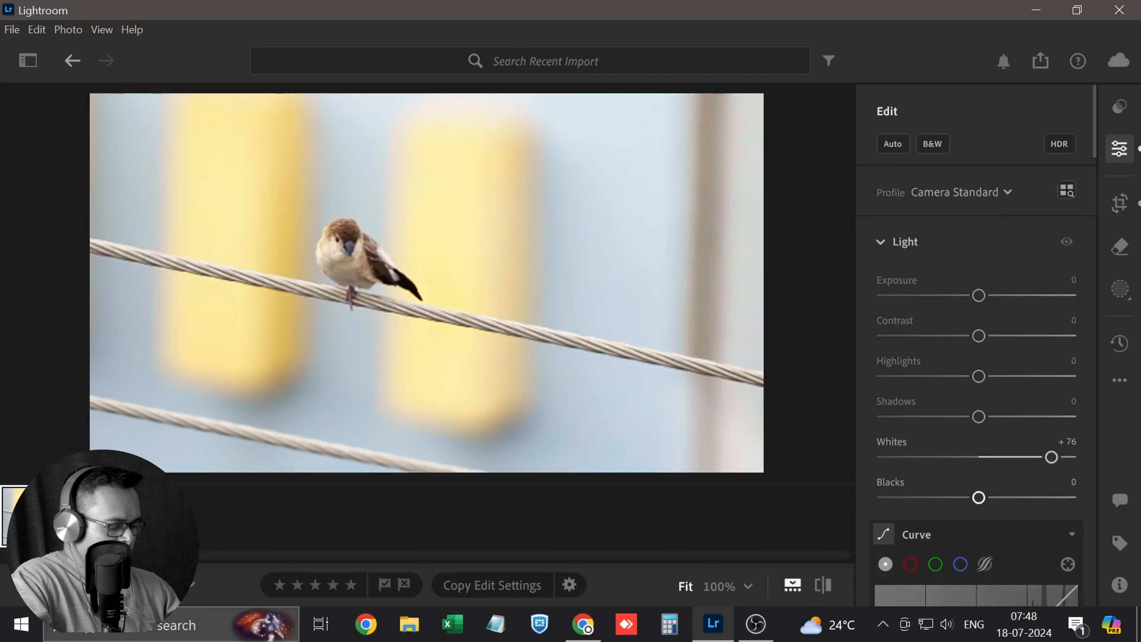
mouse_move(978, 497)
mouse_down()
mouse_move(959, 497)
mouse_move(1057, 497)
mouse_move(971, 497)
mouse_move(1009, 497)
mouse_move(998, 497)
mouse_up()
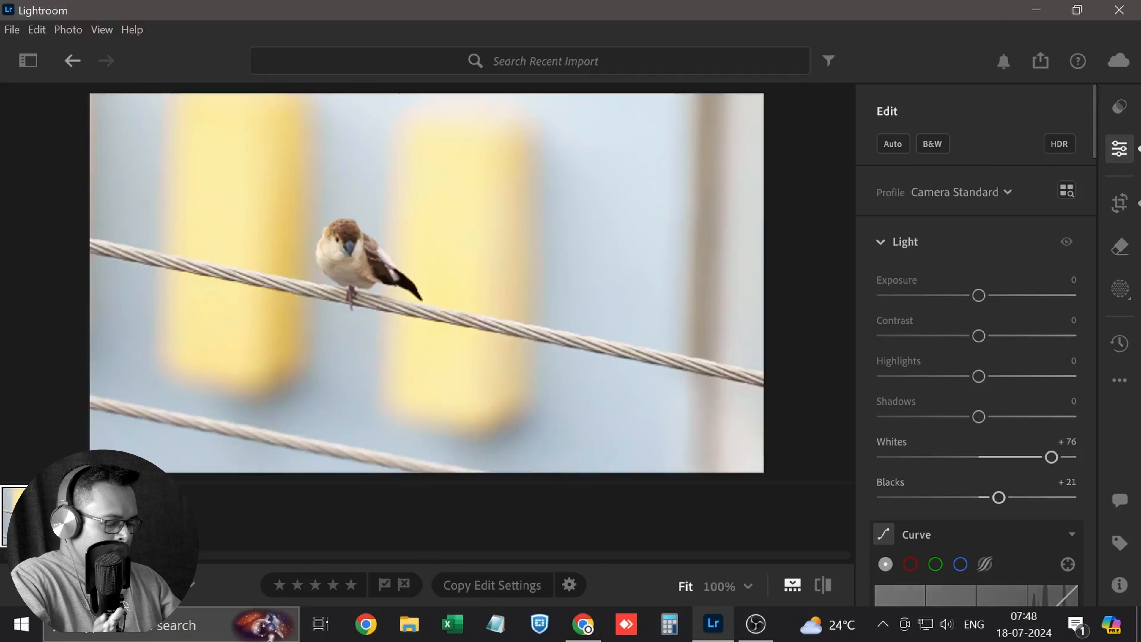
- Try an Exposure of +0.25 on the bird, reset it, and set Exposure to −0.19
click(391, 283)
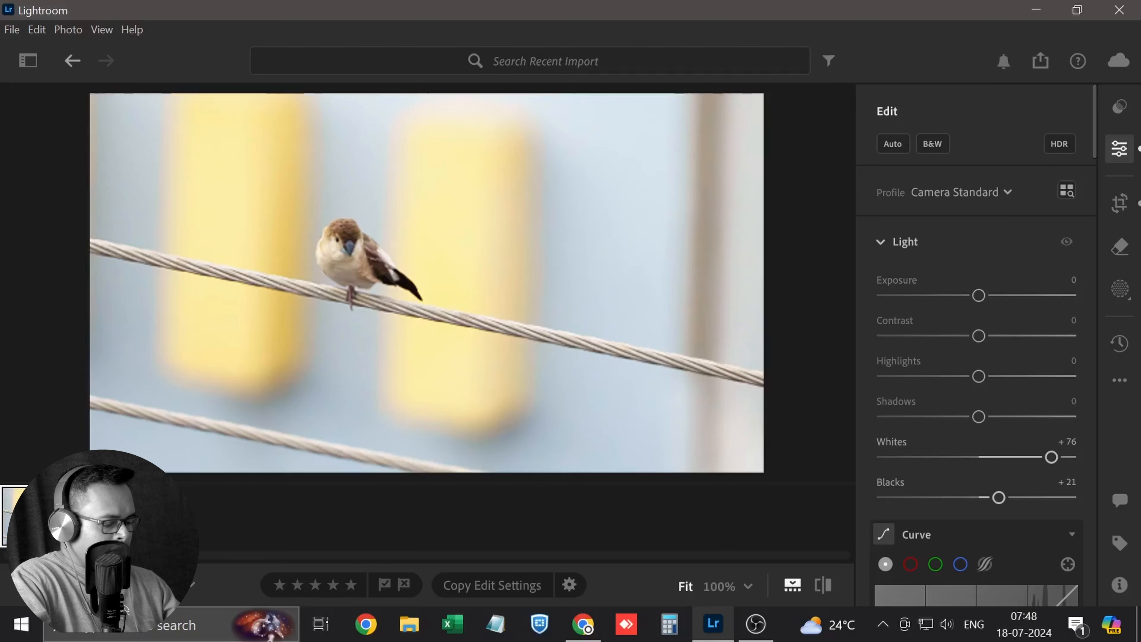
click(340, 252)
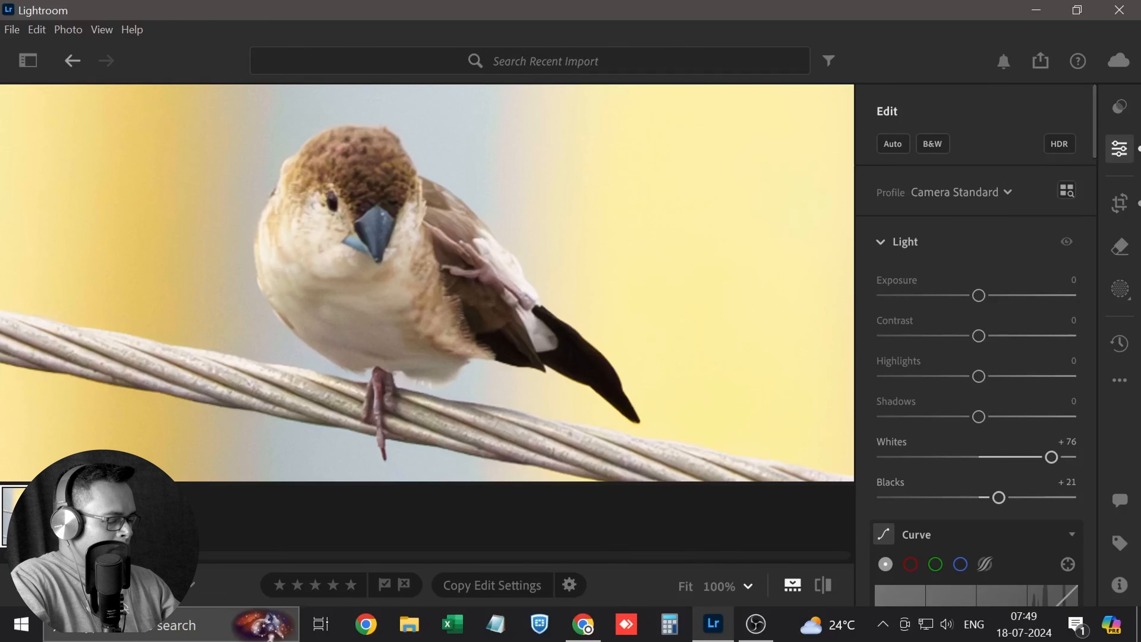
scroll(524, 280, up, 2)
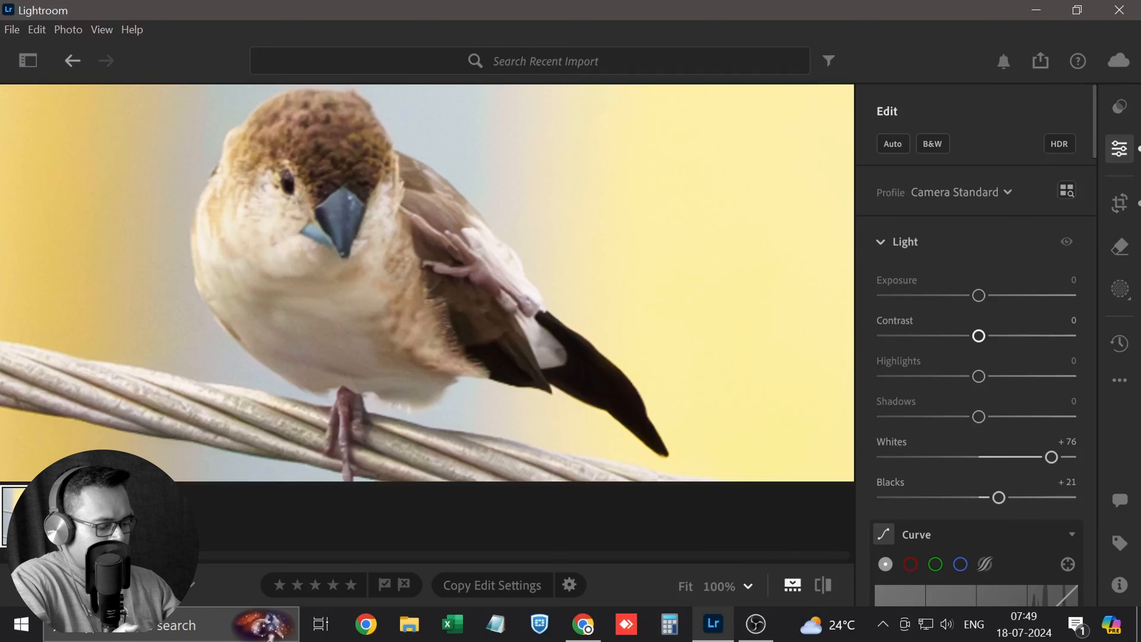
drag(978, 296, 983, 295)
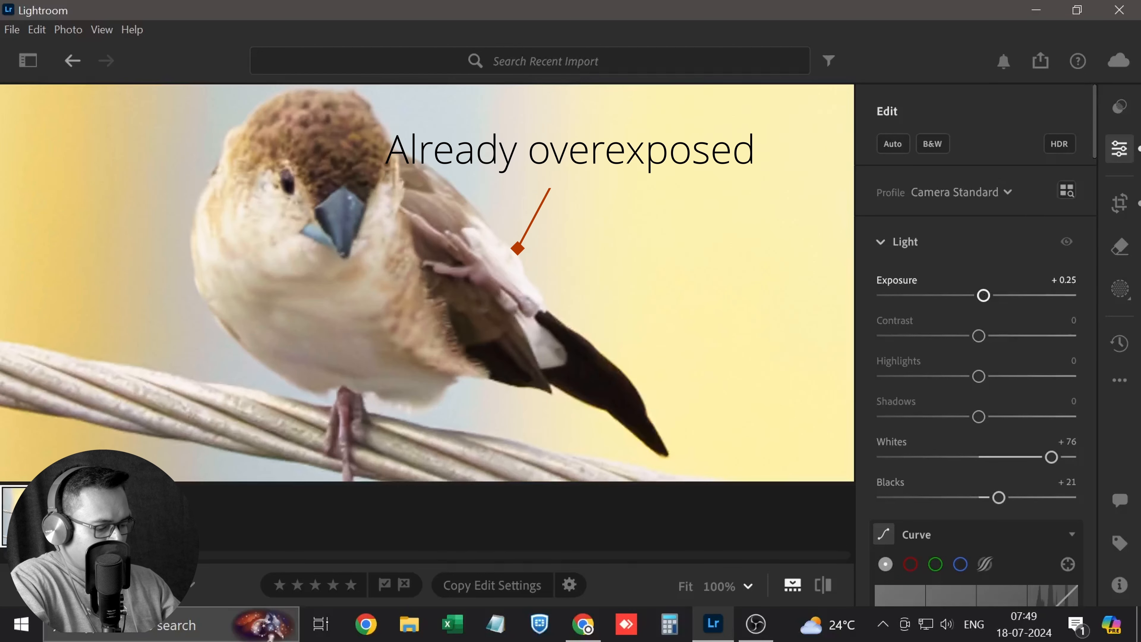
double_click(983, 295)
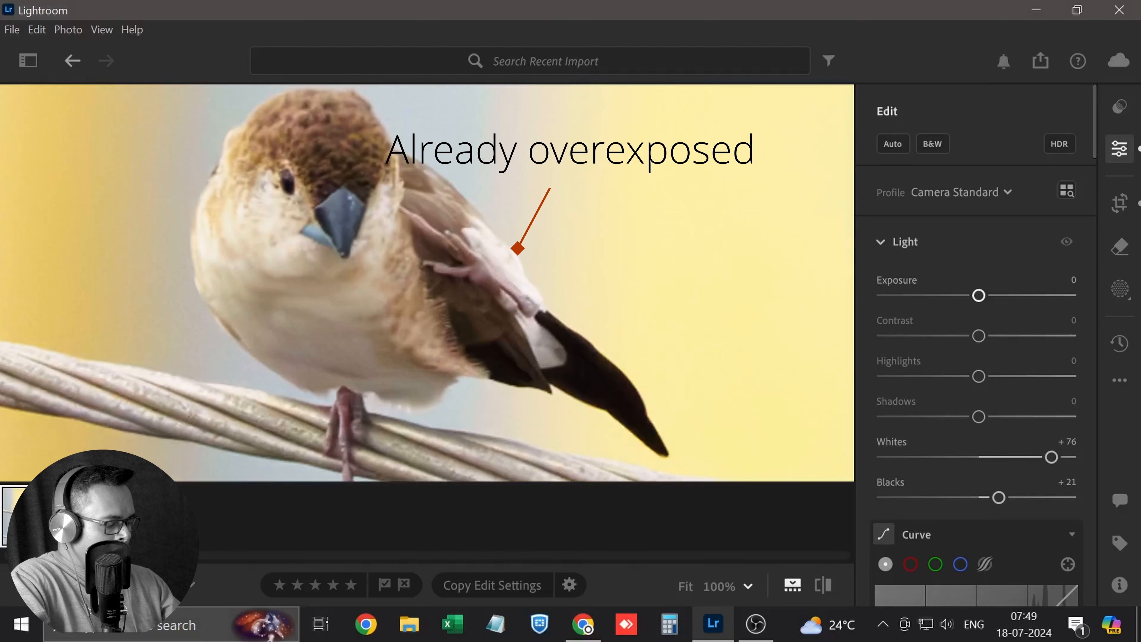
drag(979, 295, 975, 296)
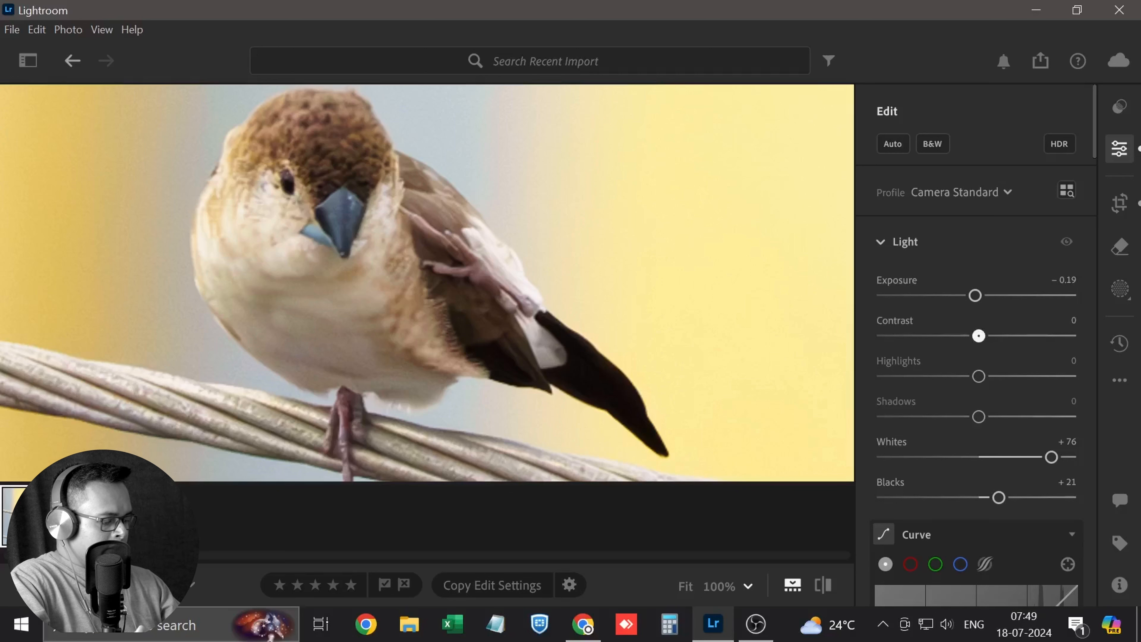
- Try stronger Contrast values up to +51 on the bird and settle on a Contrast of +10
mouse_move(979, 336)
mouse_down()
mouse_move(964, 336)
mouse_move(999, 335)
mouse_up()
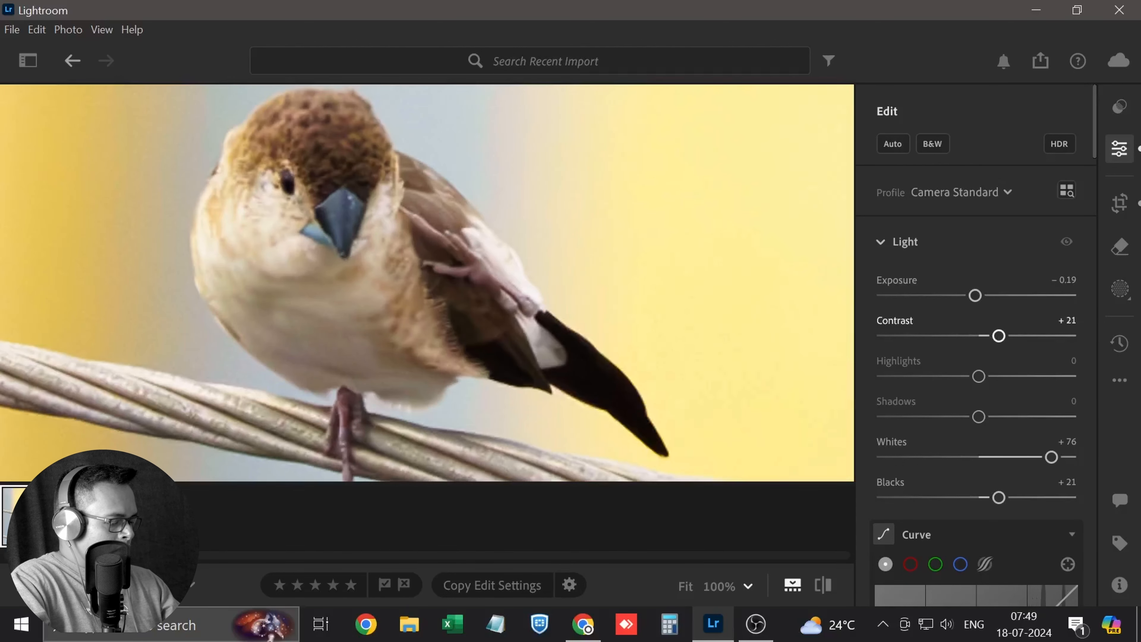
drag(999, 336, 1028, 335)
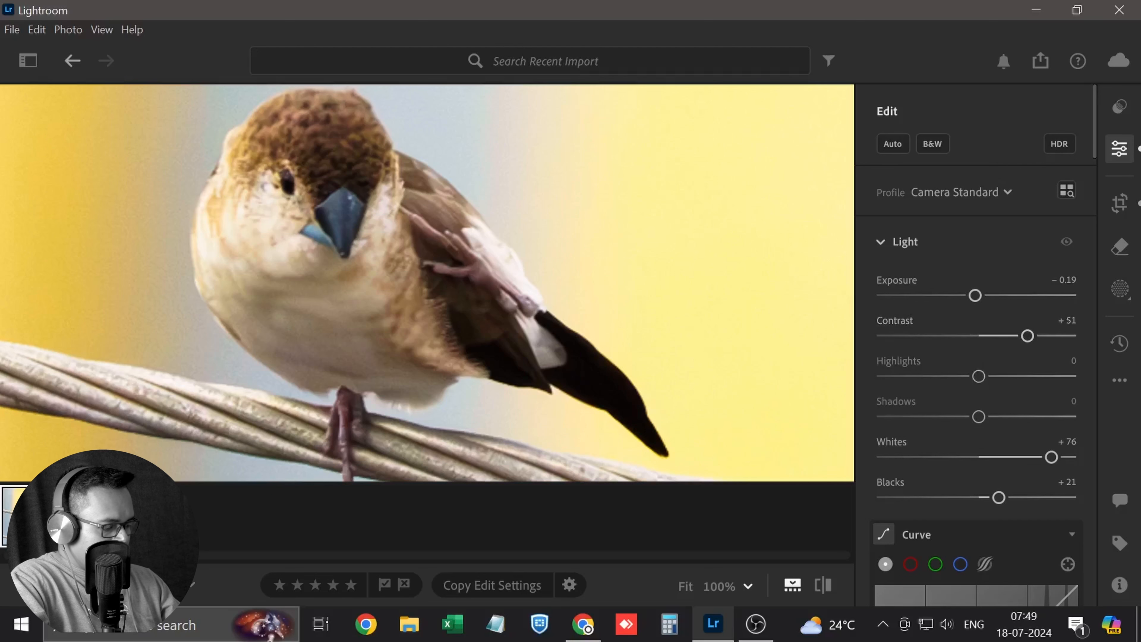
drag(1028, 336, 994, 336)
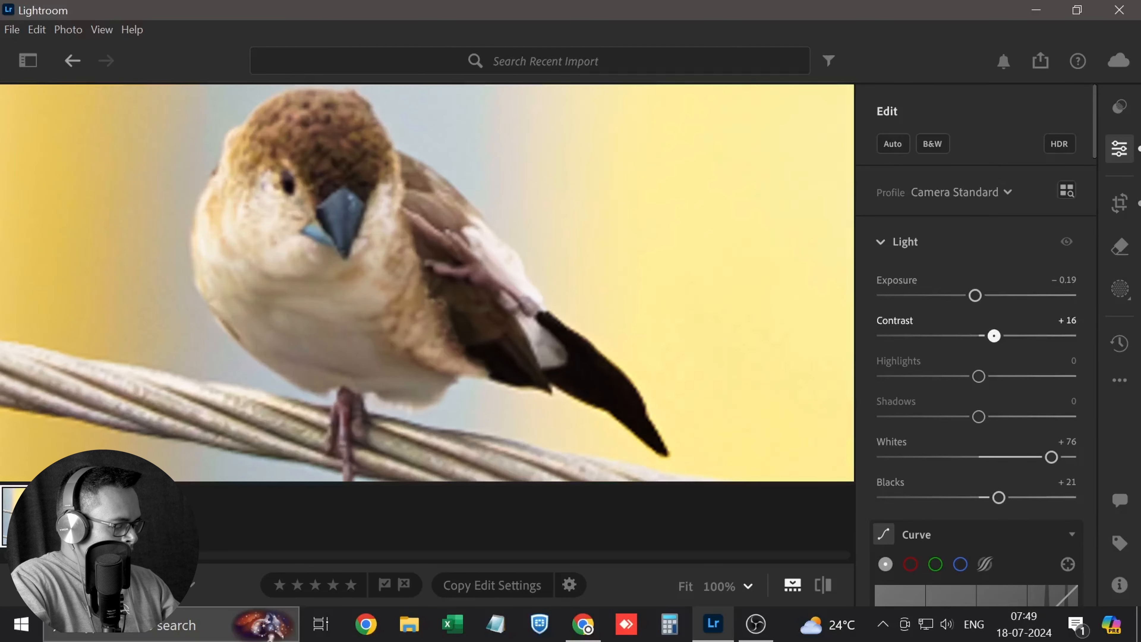
drag(994, 336, 988, 336)
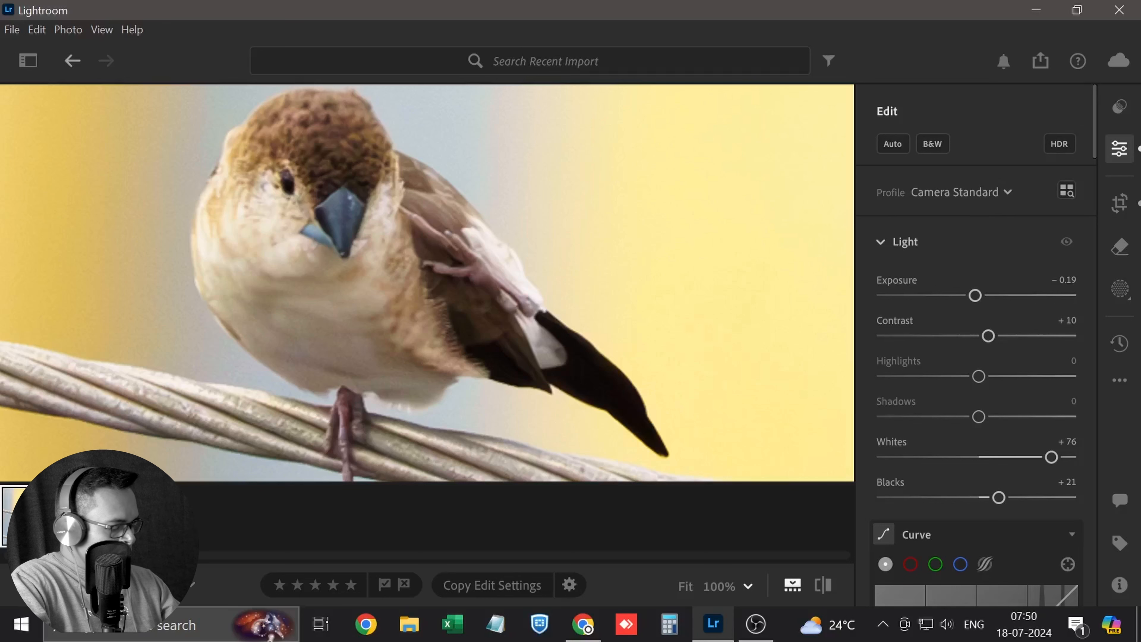
- Set Shadows to +14 and lower Highlights slightly to recover detail in the bird
drag(516, 482, 516, 525)
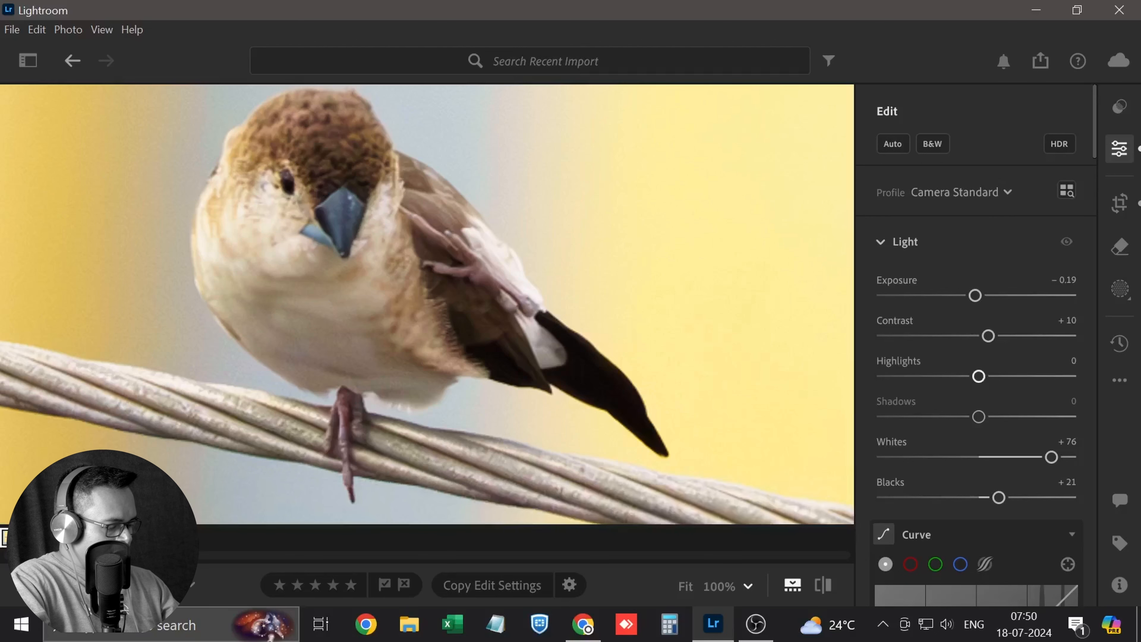
drag(978, 416, 992, 417)
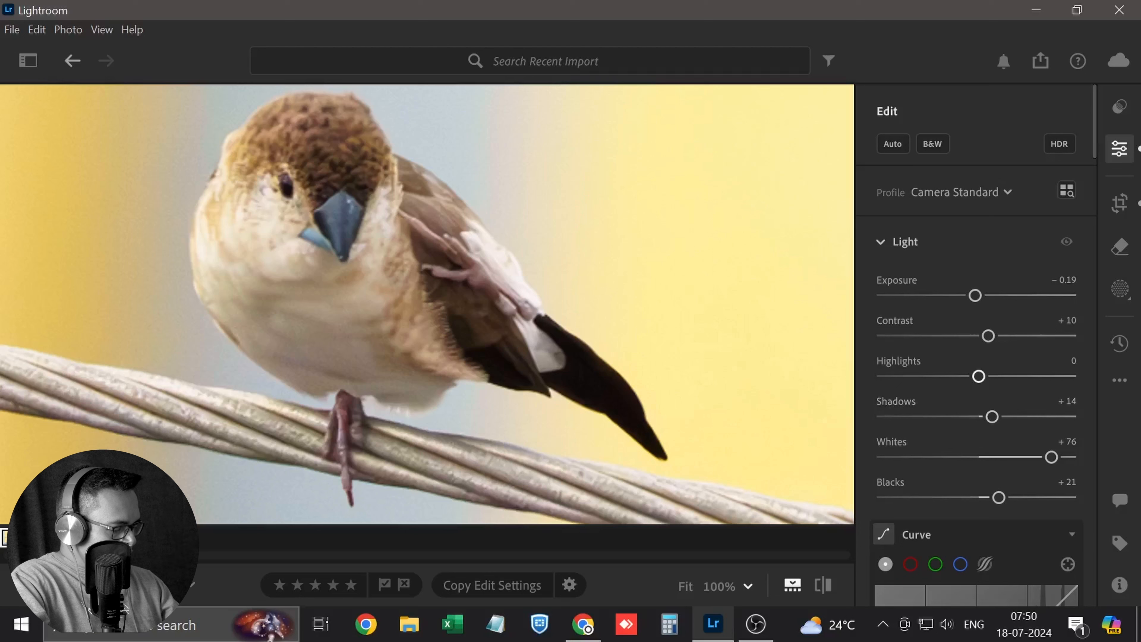
drag(978, 376, 972, 377)
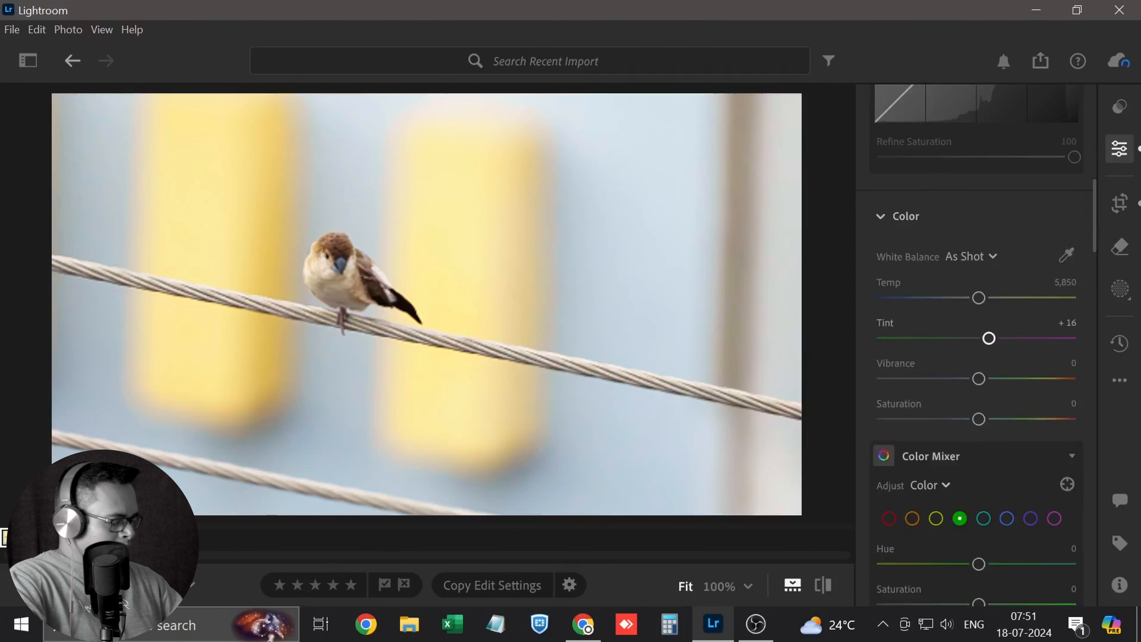
- Warm the white balance to a Temp of 6,409 and set Vibrance to +12
scroll(978, 351, down, 1)
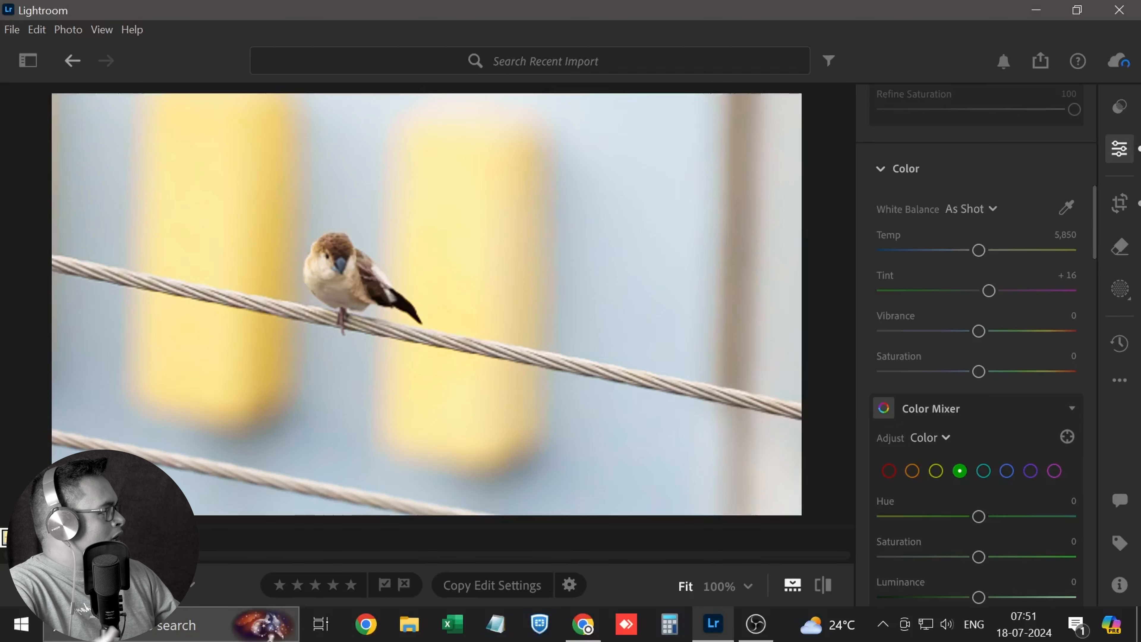
click(362, 287)
drag(362, 288, 409, 347)
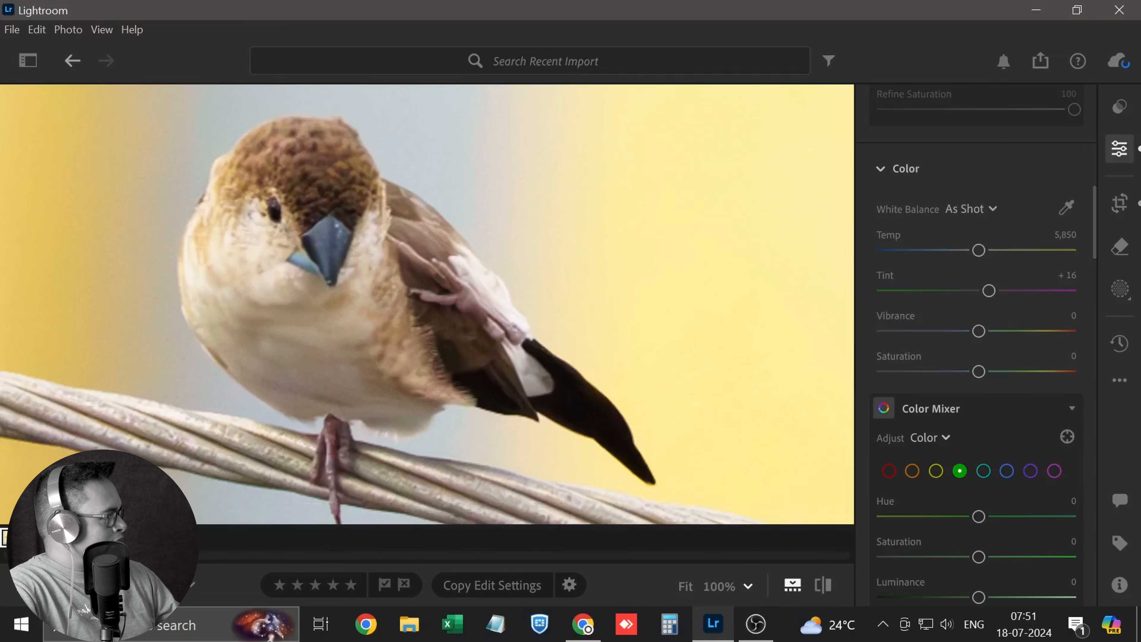
mouse_move(979, 250)
mouse_down()
mouse_move(957, 250)
mouse_move(967, 250)
mouse_up()
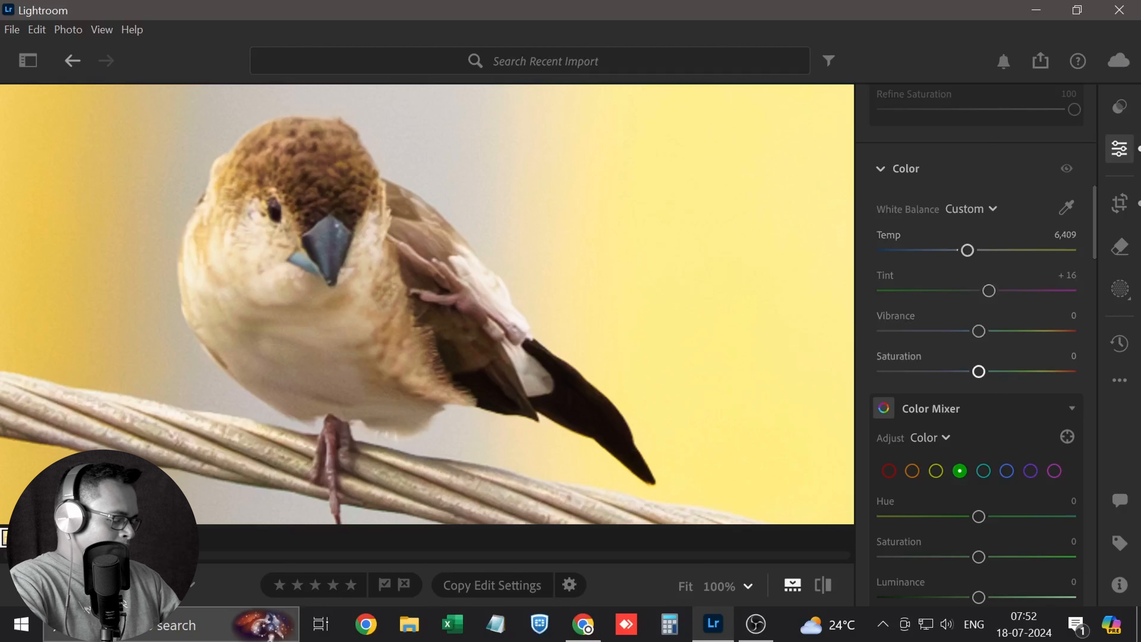
drag(978, 331, 990, 330)
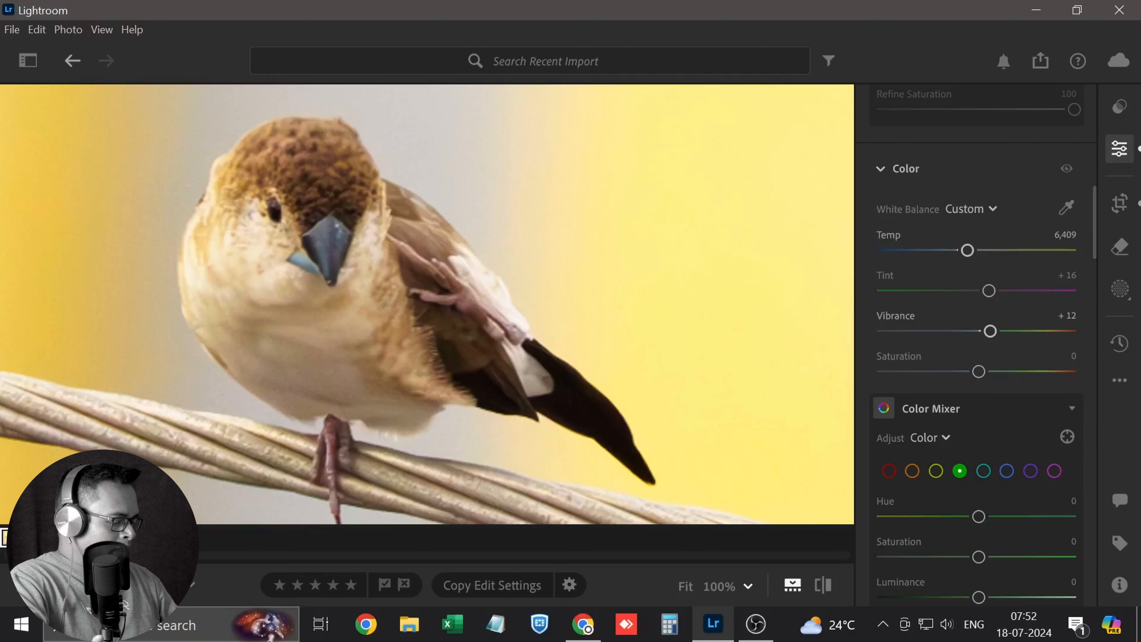
- Sample the brown feathers on the bird's head as a Point Color
scroll(978, 373, down, 3)
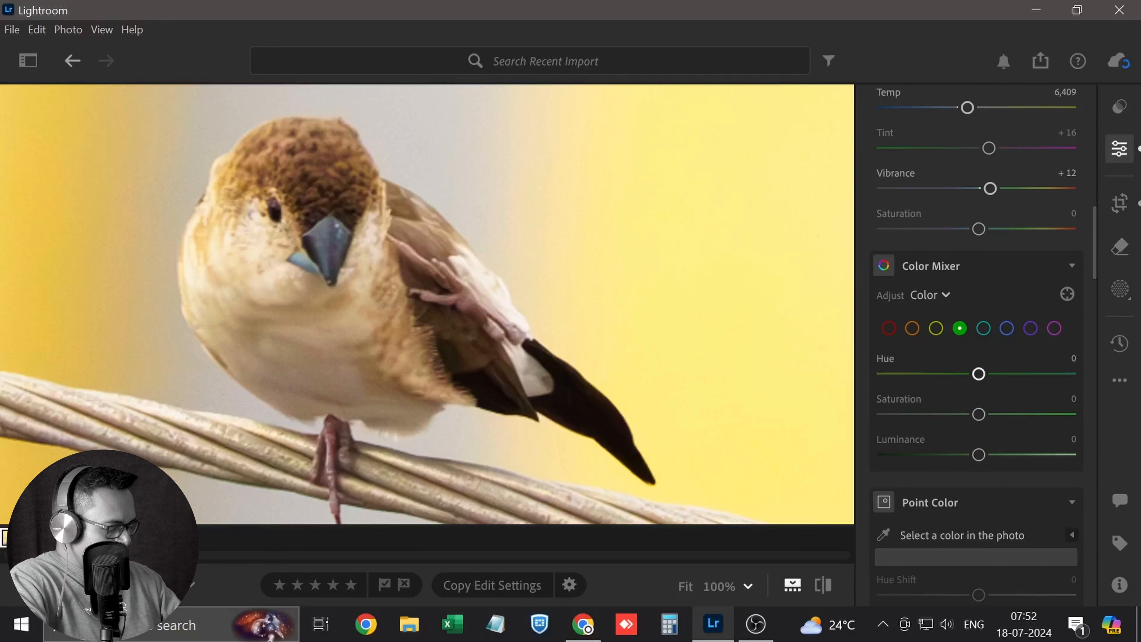
scroll(978, 373, up, 3)
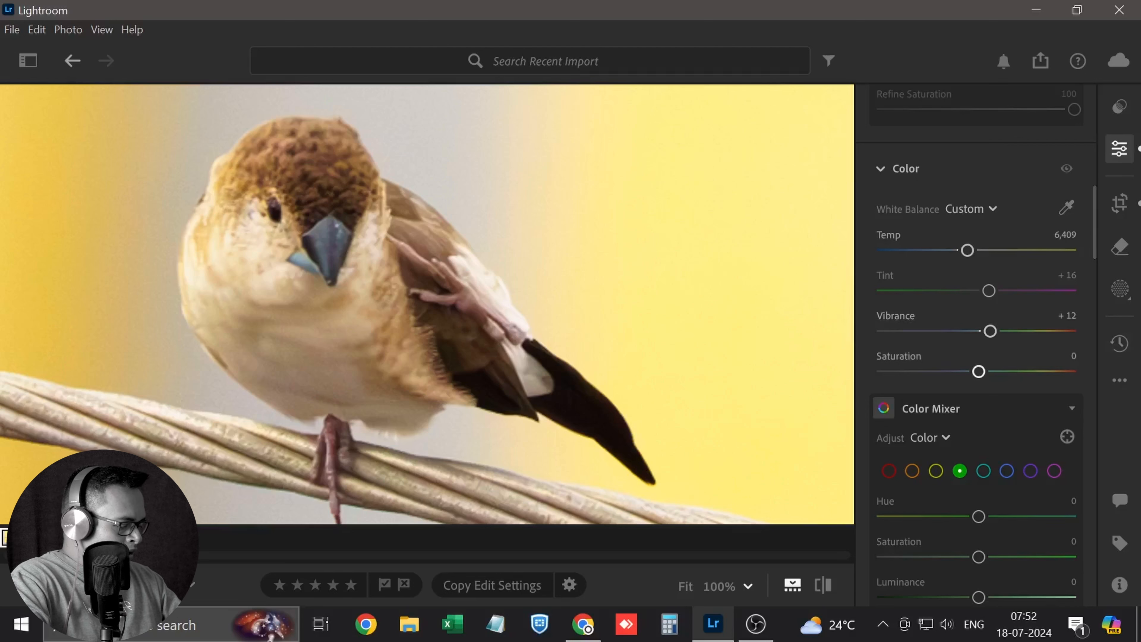
scroll(978, 371, down, 4)
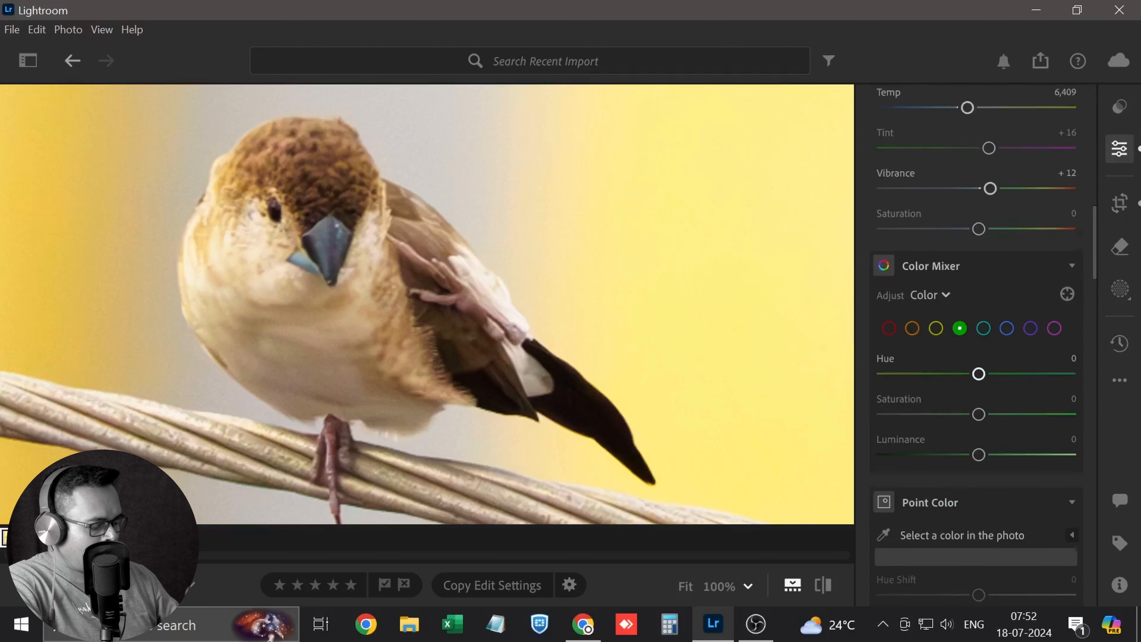
scroll(978, 315, down, 2)
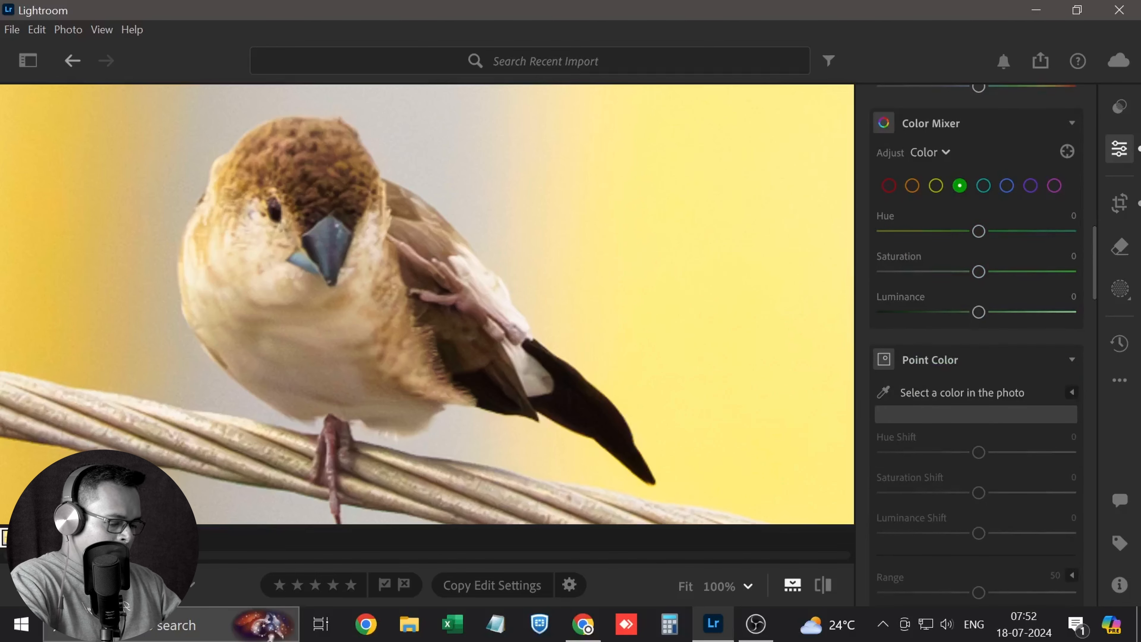
click(882, 392)
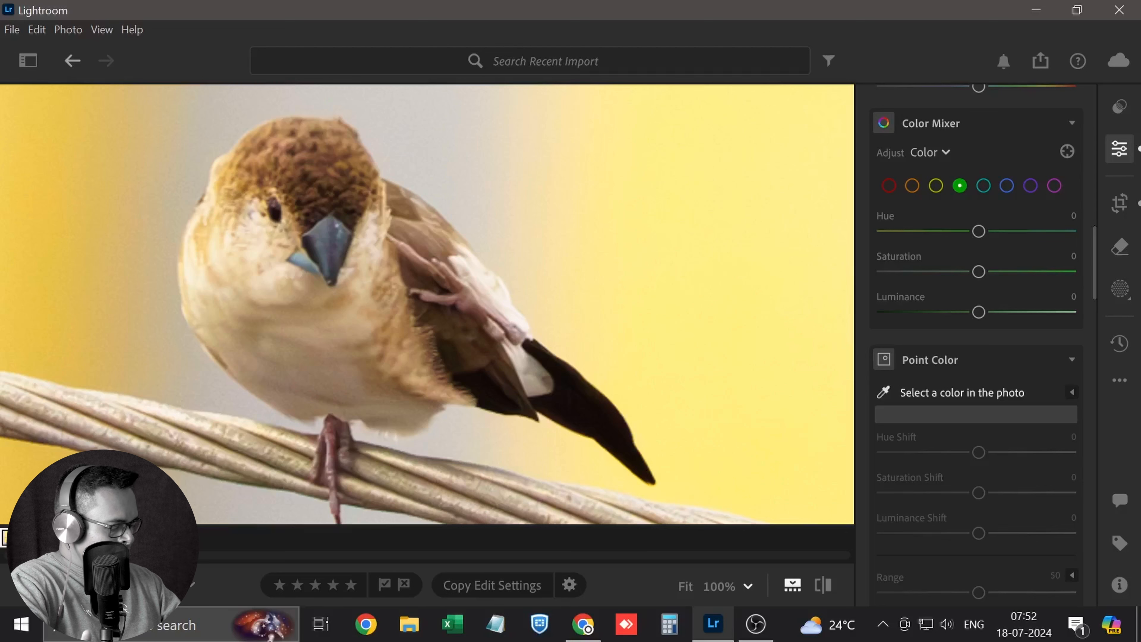
click(351, 210)
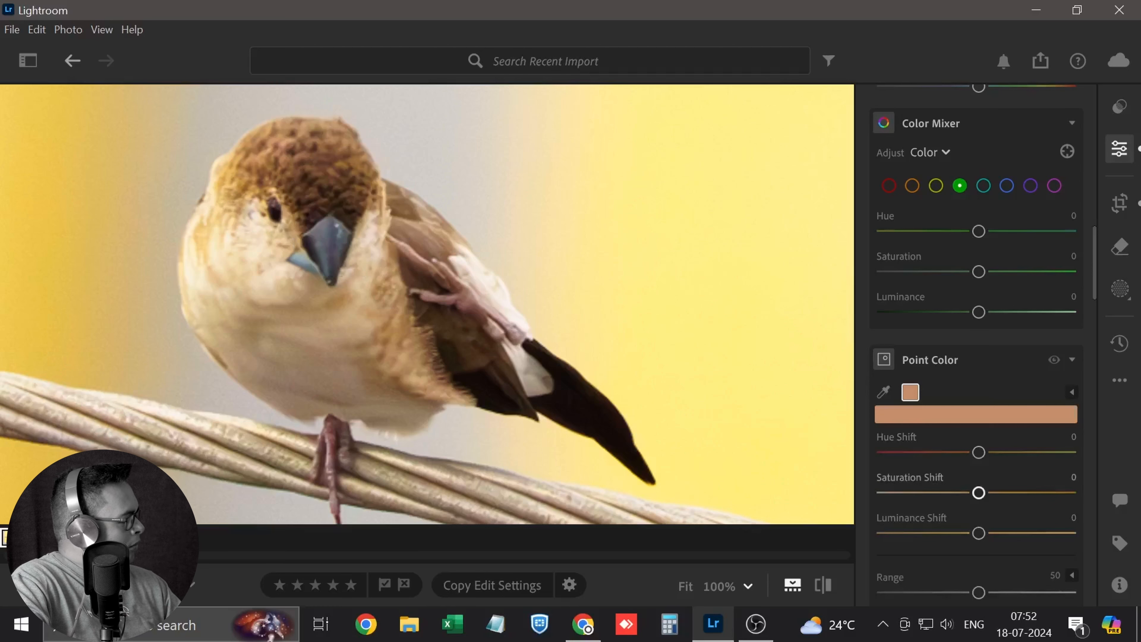
- Set the head-feather swatch's Saturation Shift to +14, turn on Visualize Range and set its Range to 56, leaving Luminance Shift at 0
drag(979, 492, 992, 492)
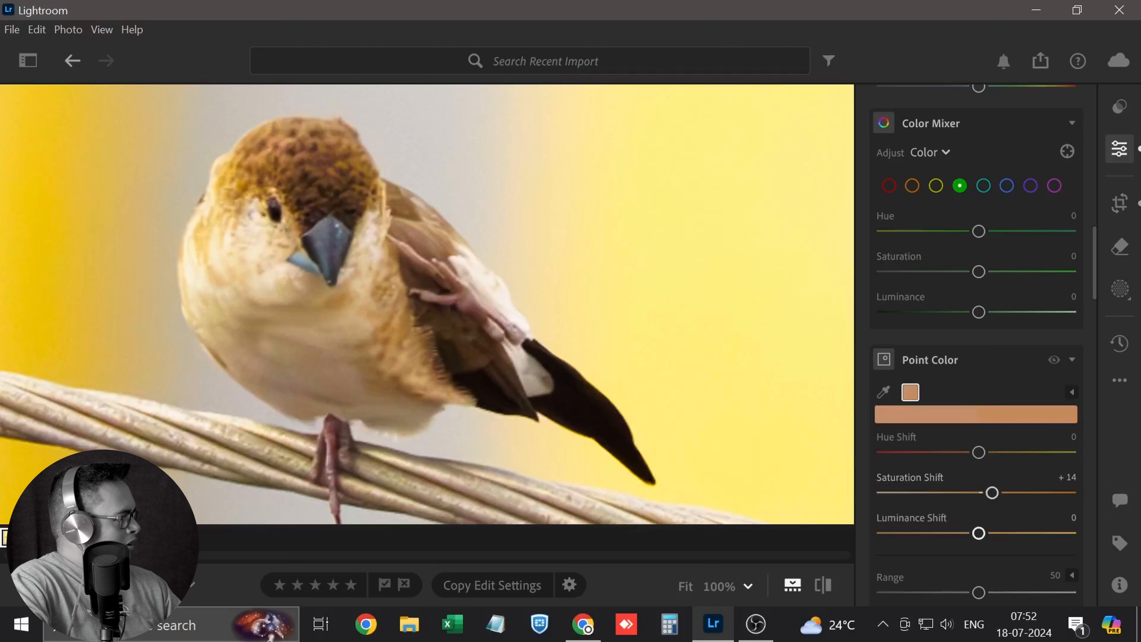
scroll(977, 345, down, 2)
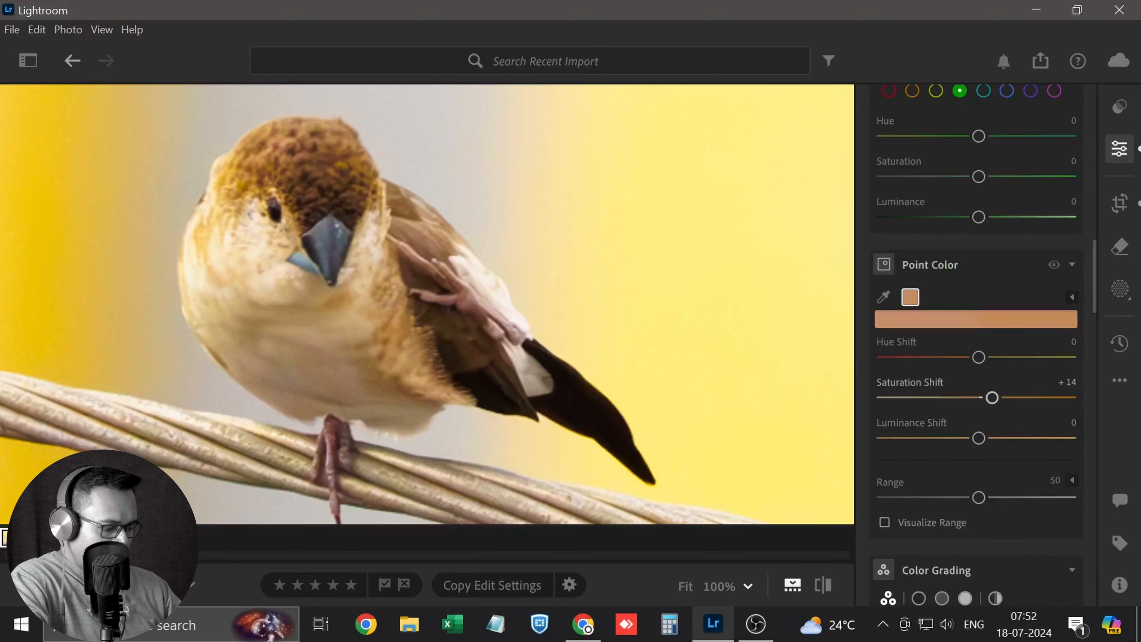
click(884, 522)
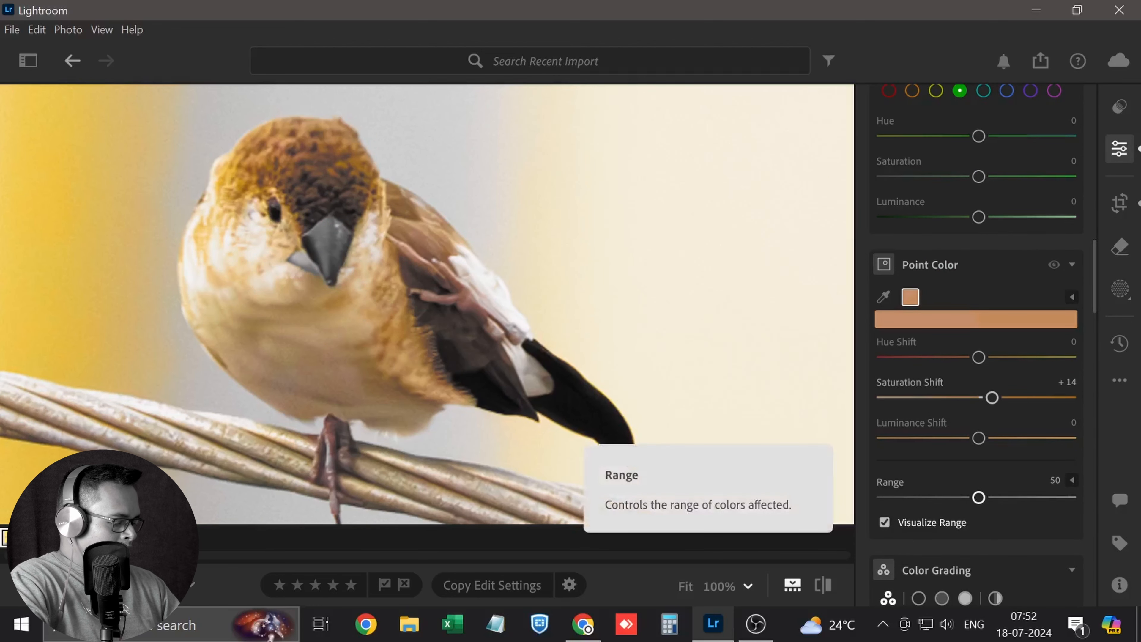
drag(978, 498, 1073, 497)
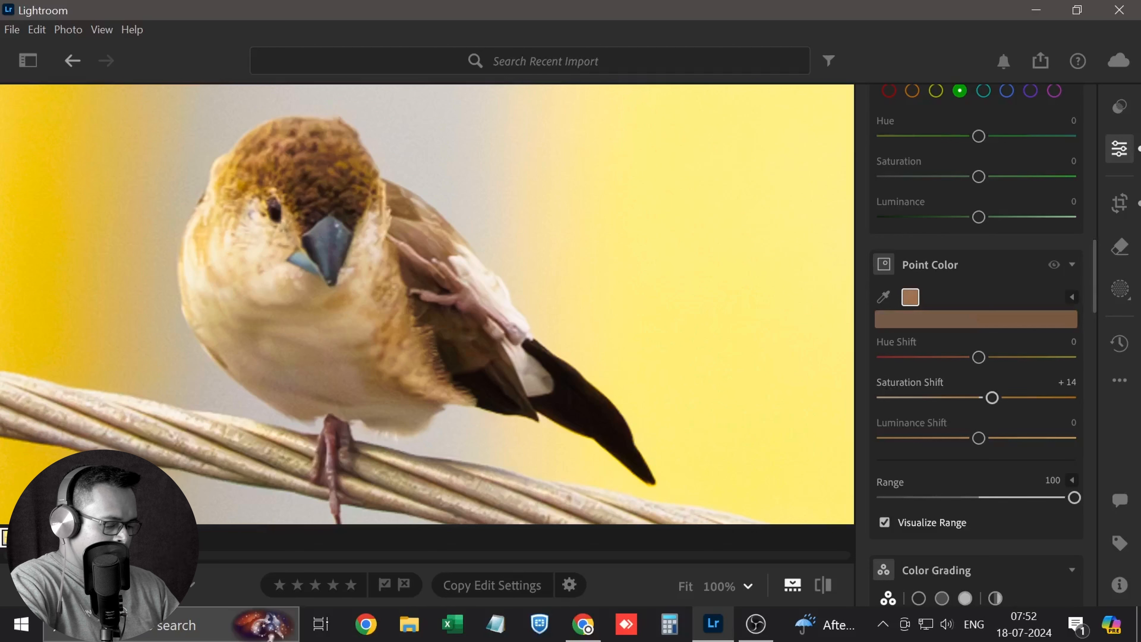
drag(1074, 497, 990, 497)
scroll(990, 497, up, 1)
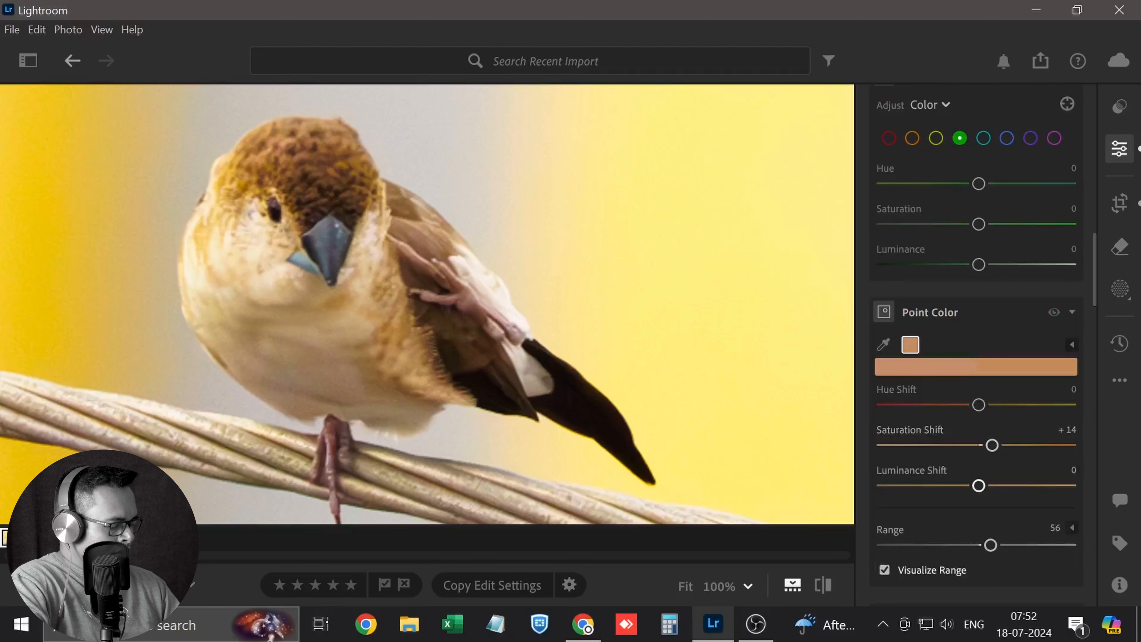
drag(978, 485, 985, 485)
double_click(985, 486)
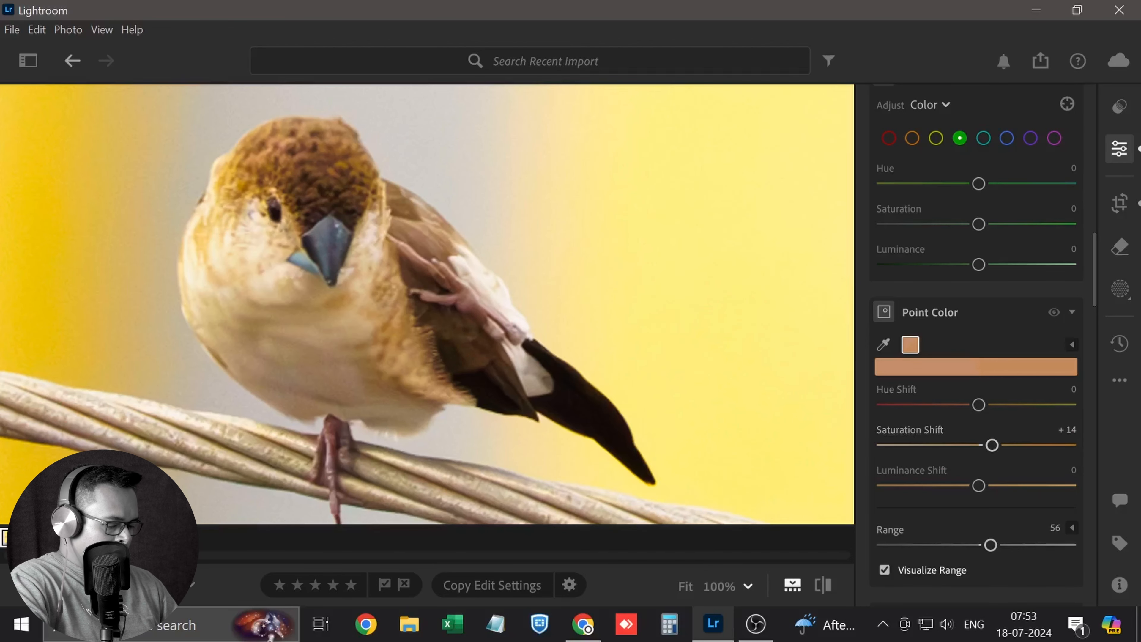
- Sample the dark brown wing feathers as a second Point Color and set its Saturation Shift to +9
click(883, 344)
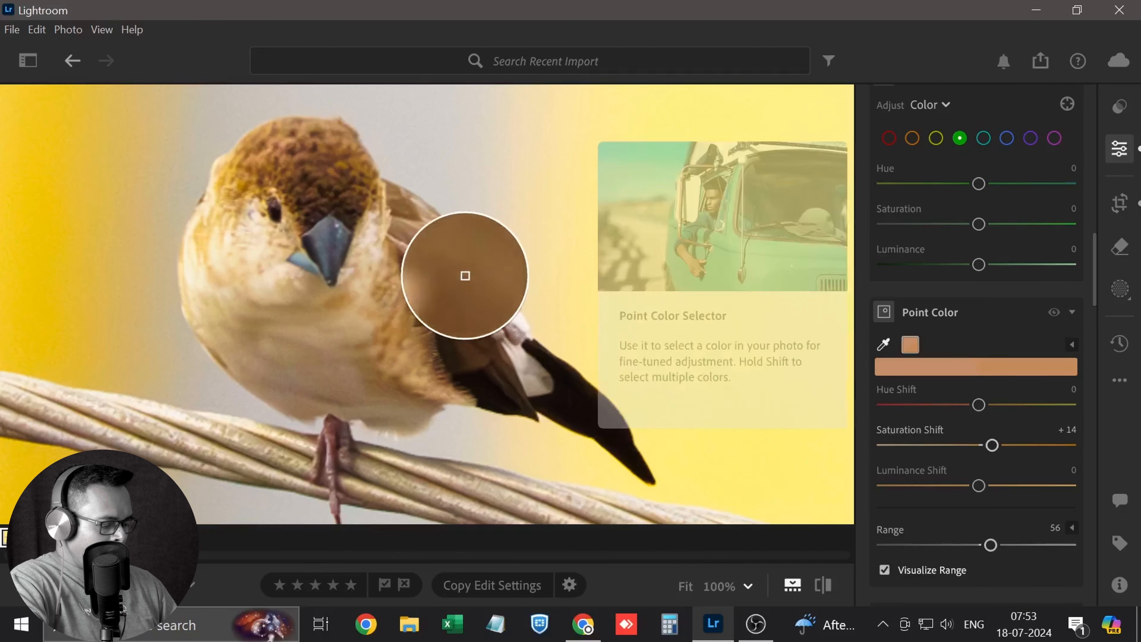
click(415, 265)
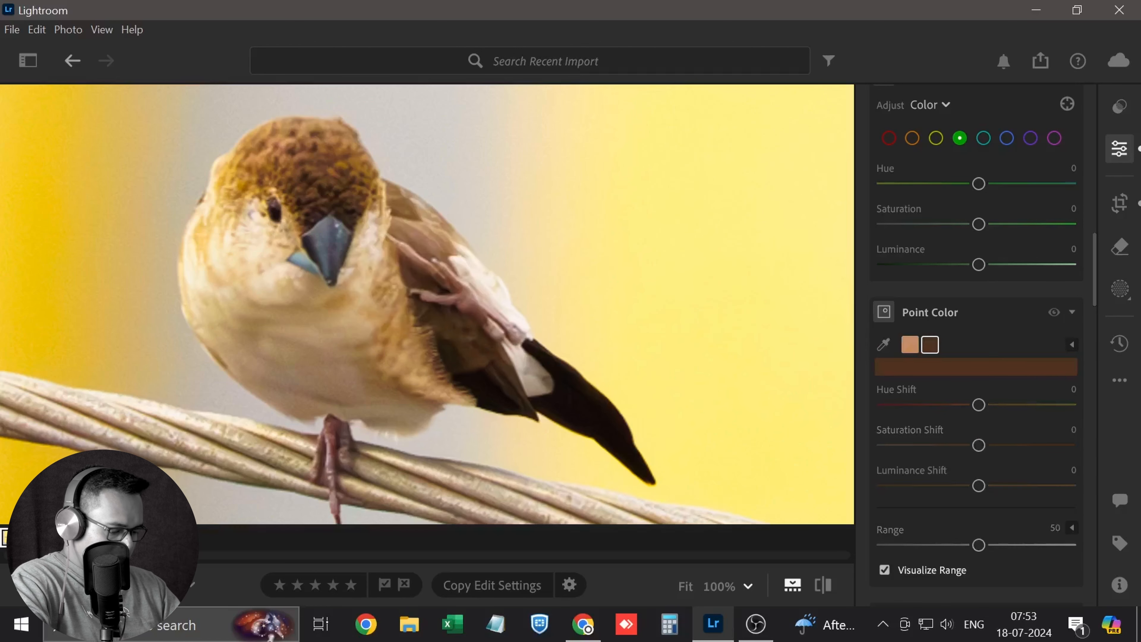
drag(978, 444, 987, 445)
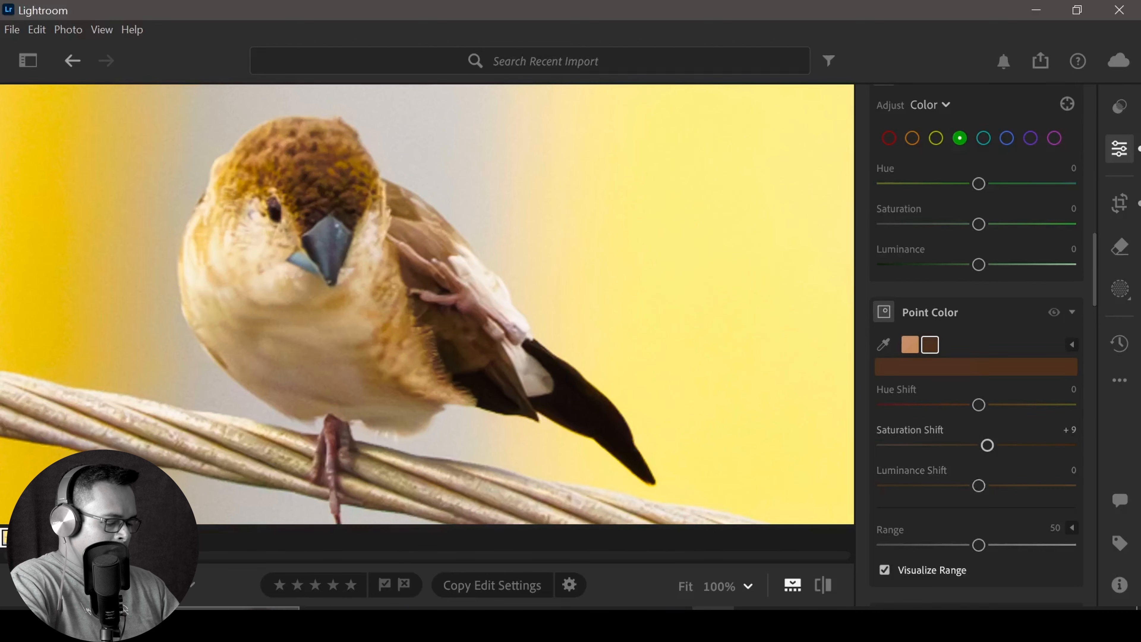
- Sample the golden-tan breast feathers as a third Point Color and try Saturation Shifts of +17 and +10, settling on +6
click(883, 344)
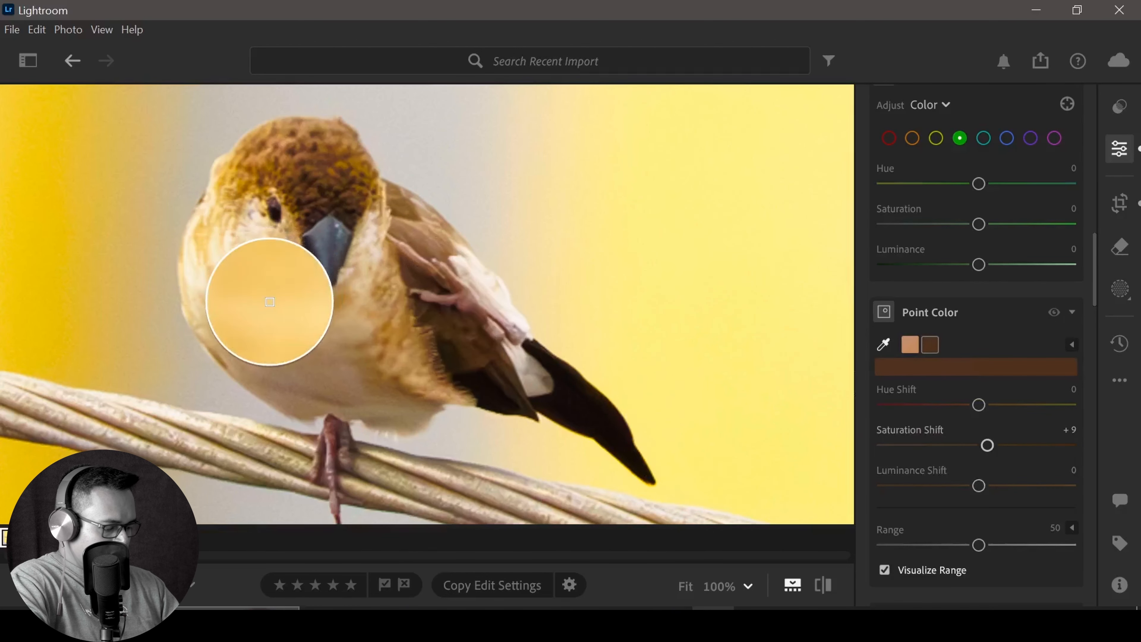
click(259, 300)
drag(979, 444, 995, 444)
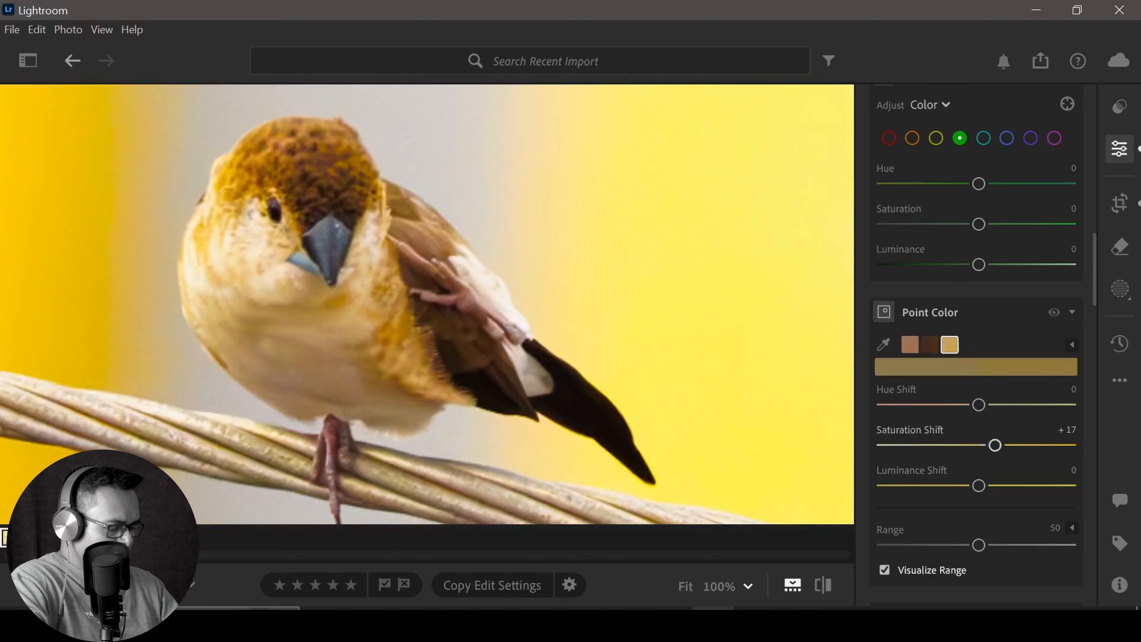
drag(995, 445, 991, 445)
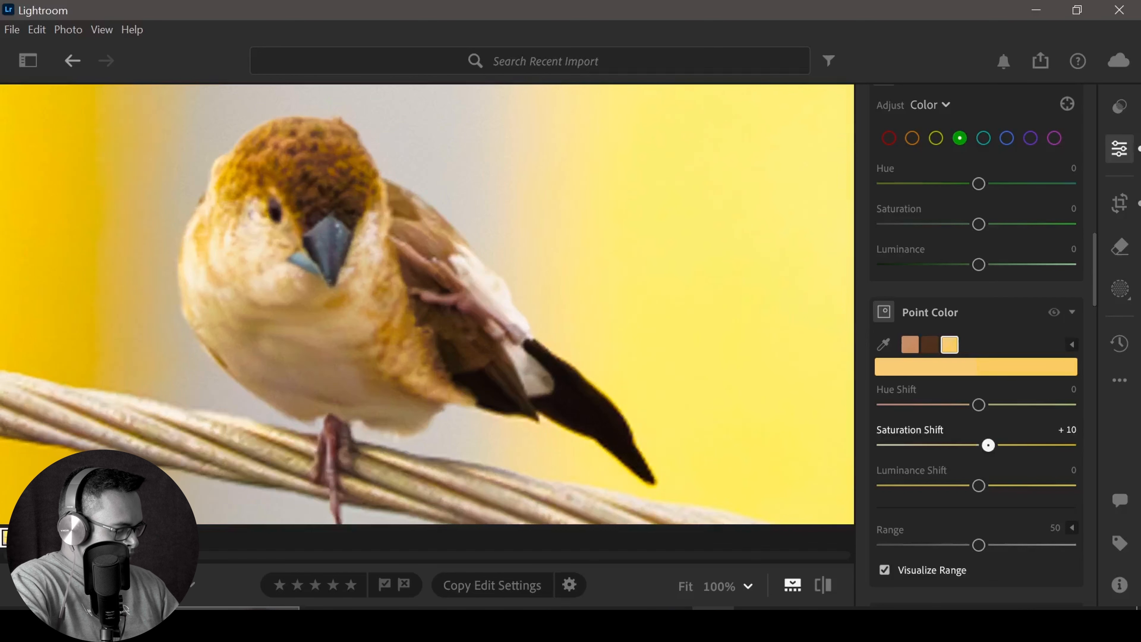
double_click(991, 445)
drag(978, 445, 984, 445)
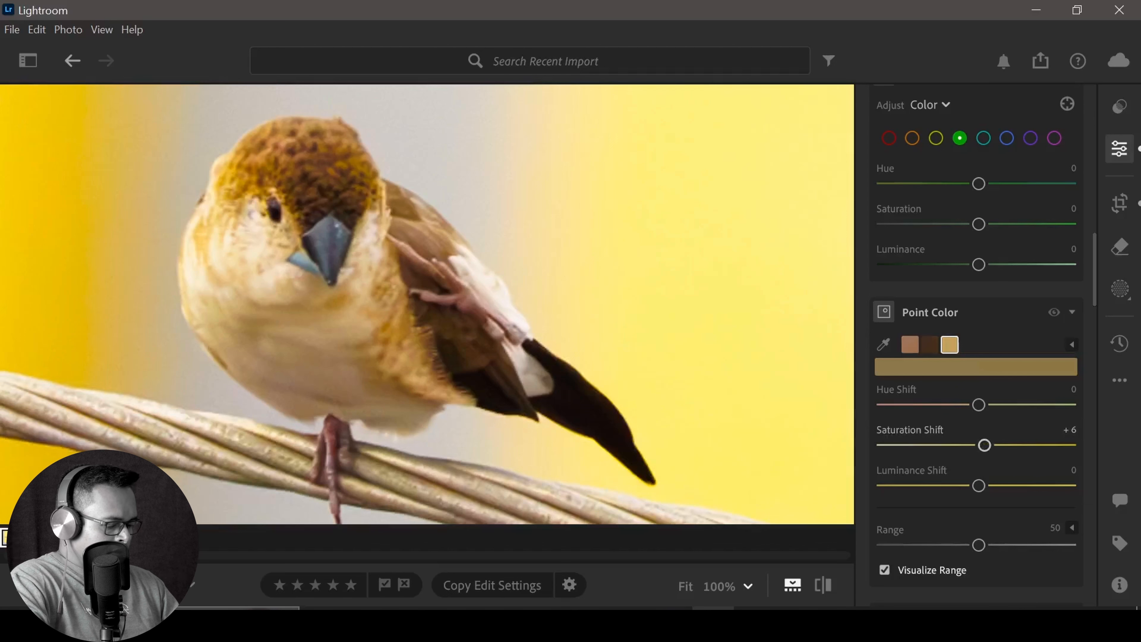
- Resample the brown wing area and set the light-brown swatch's Hue Shift to -12, Saturation Shift to +34 and Range to 75
click(883, 344)
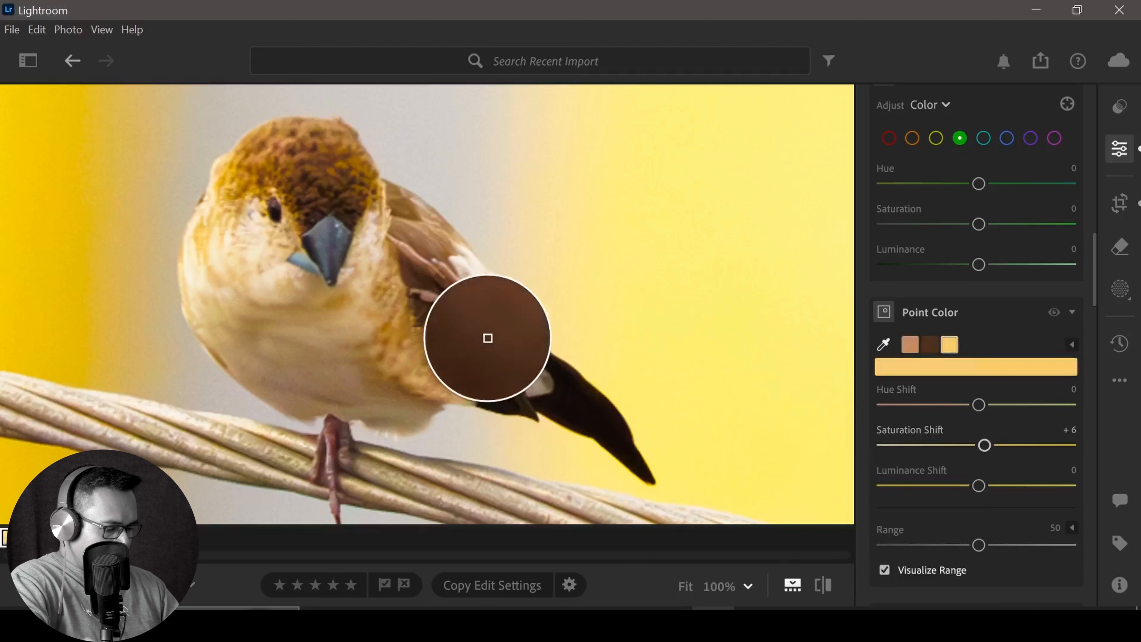
click(476, 320)
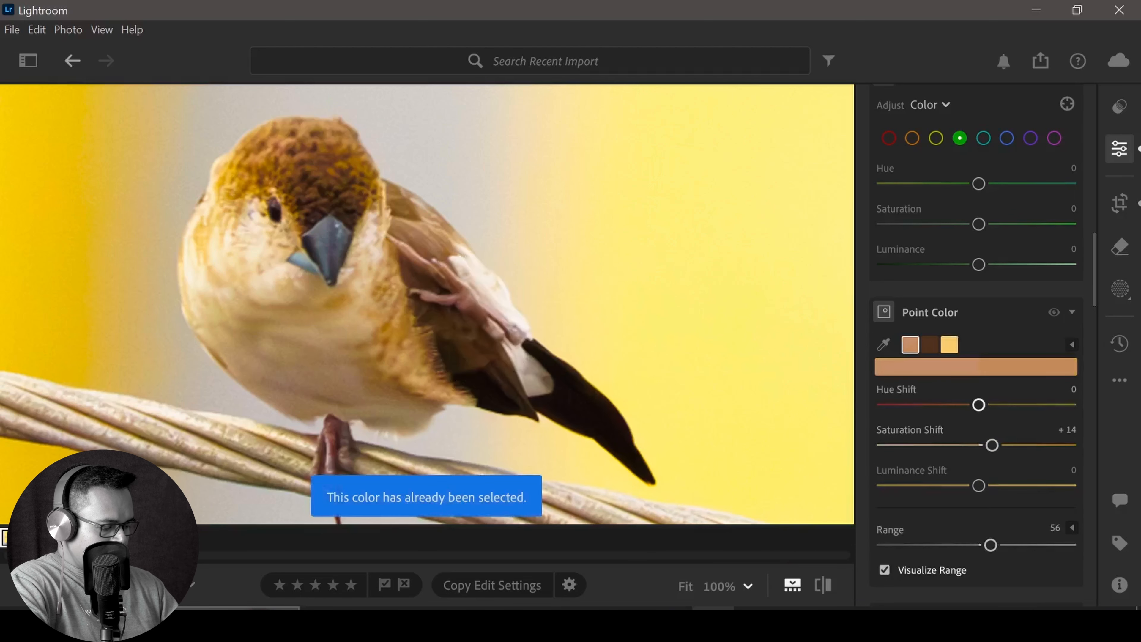
drag(978, 404, 967, 405)
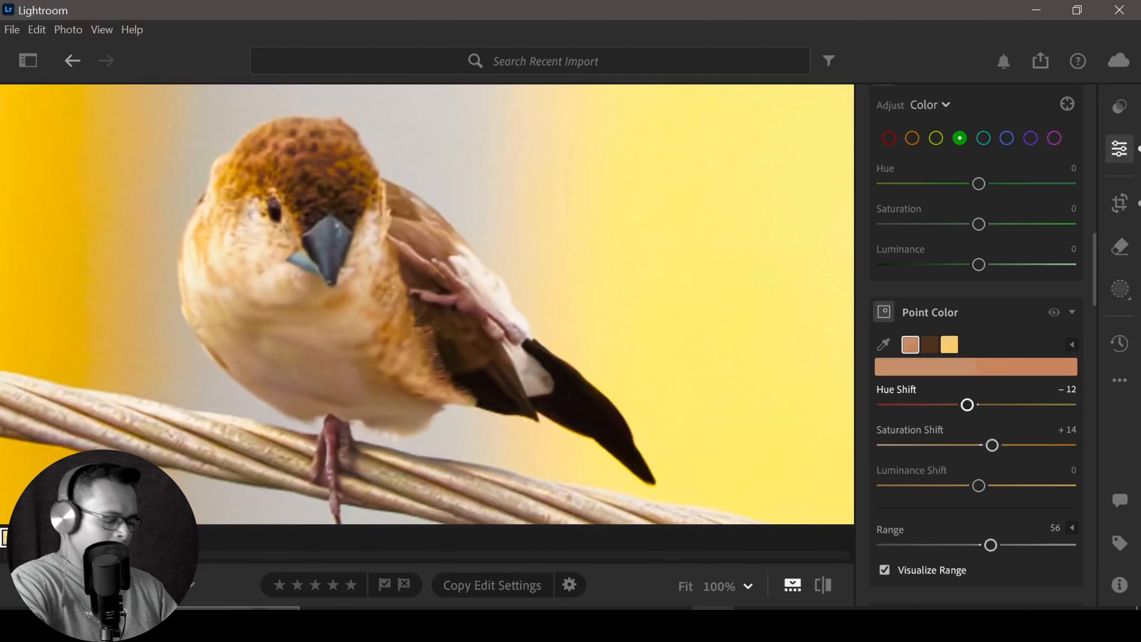
drag(992, 445, 1011, 445)
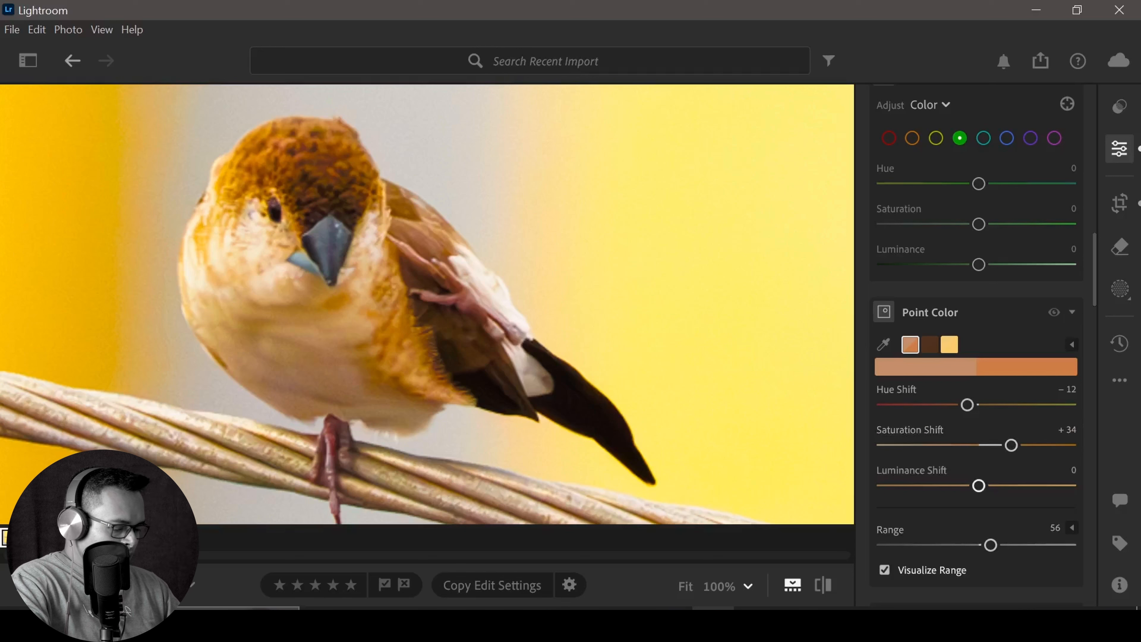
drag(991, 545, 1027, 545)
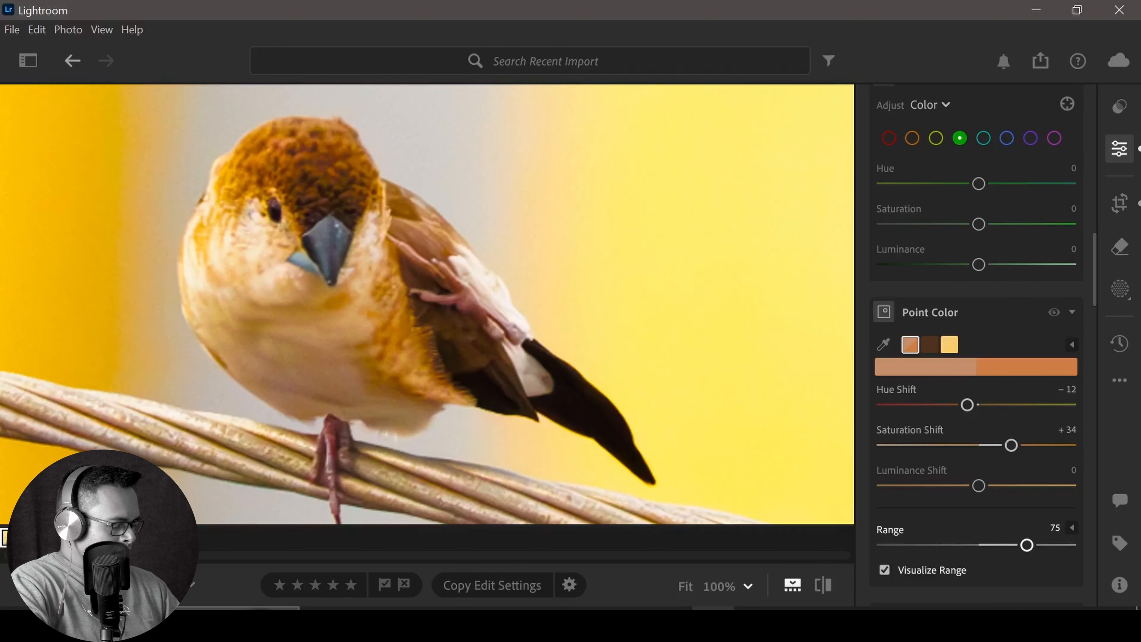
- Delete the golden-tan Point Color swatch
click(949, 344)
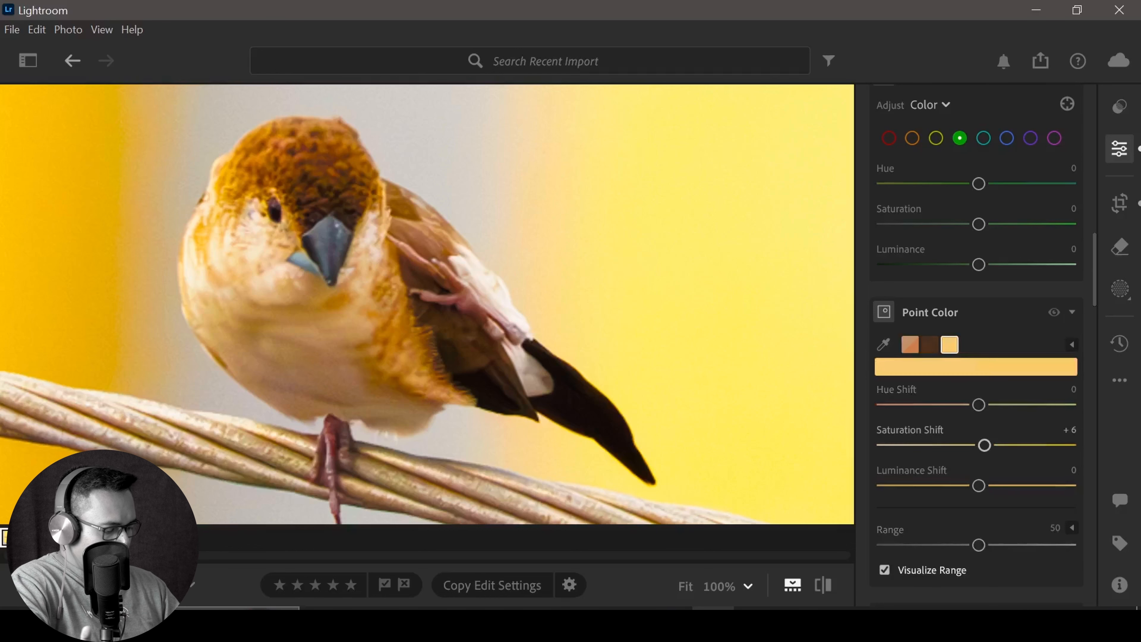
right_click(949, 344)
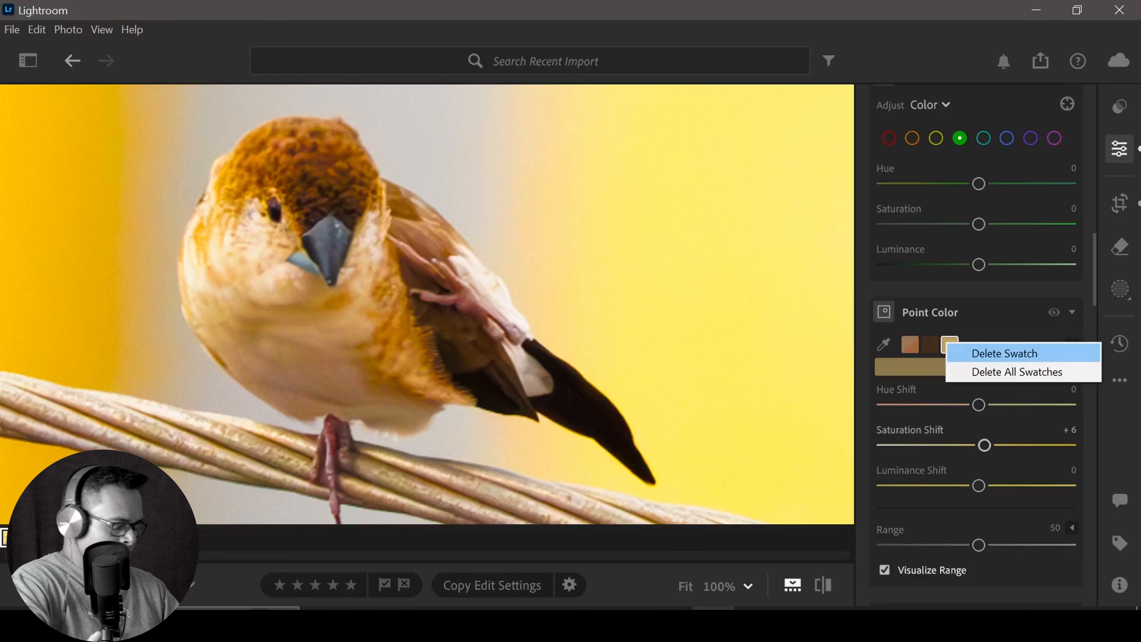
click(1004, 353)
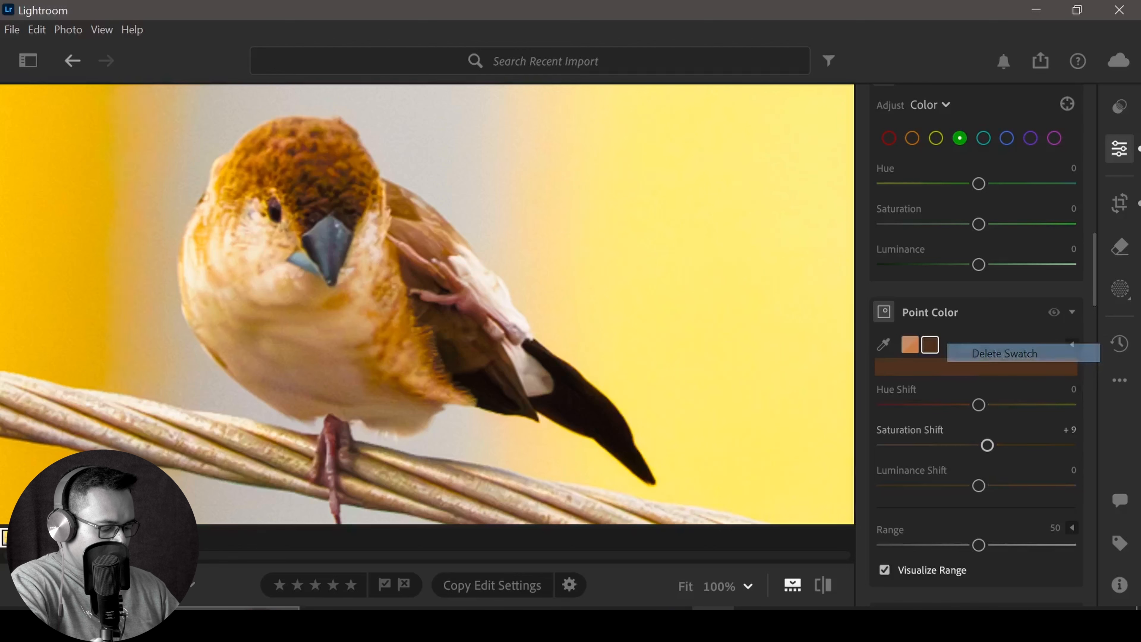
- Sample the reddish leg as a Point Color and set Saturation Shift to +20, Luminance Shift to +11 and Range to 60
click(883, 344)
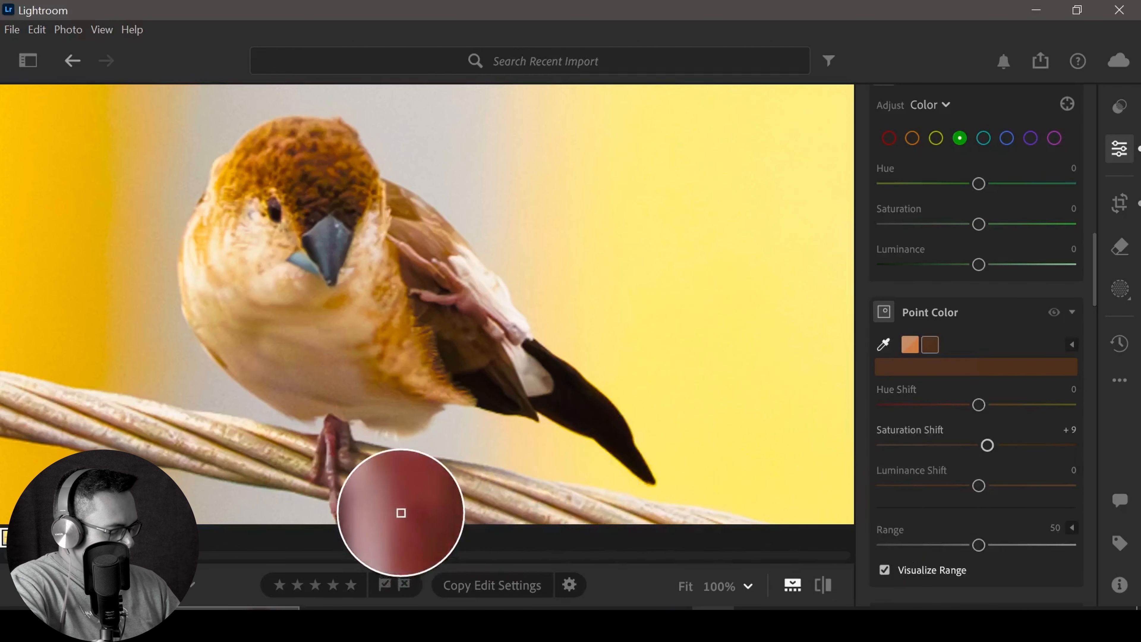
click(401, 513)
drag(978, 445, 998, 444)
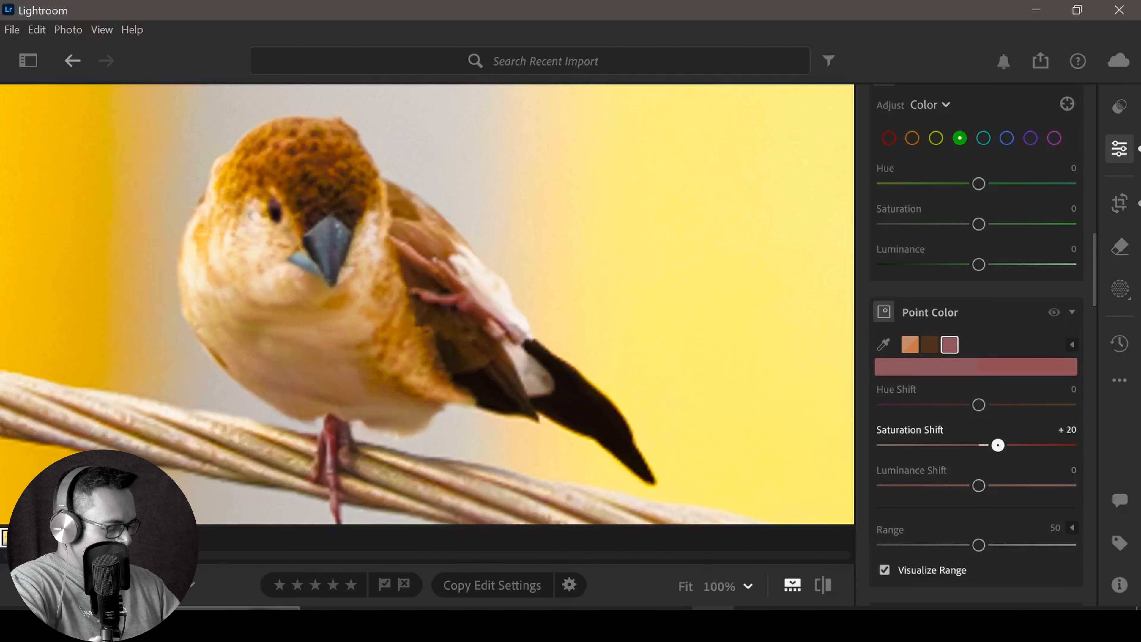
drag(978, 486, 989, 485)
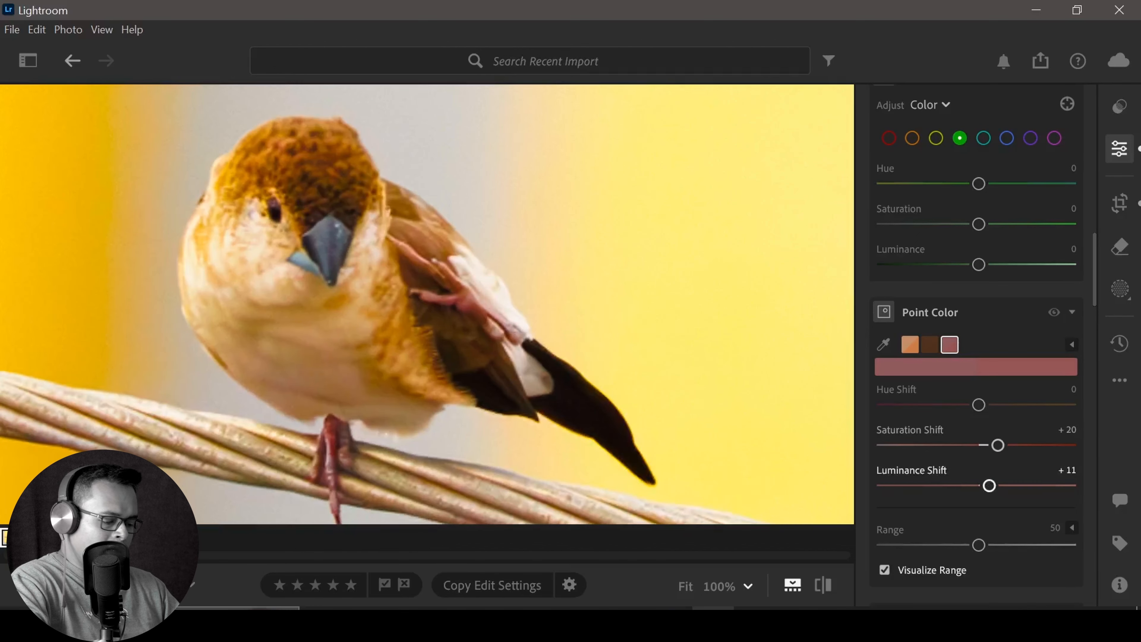
drag(978, 544, 997, 544)
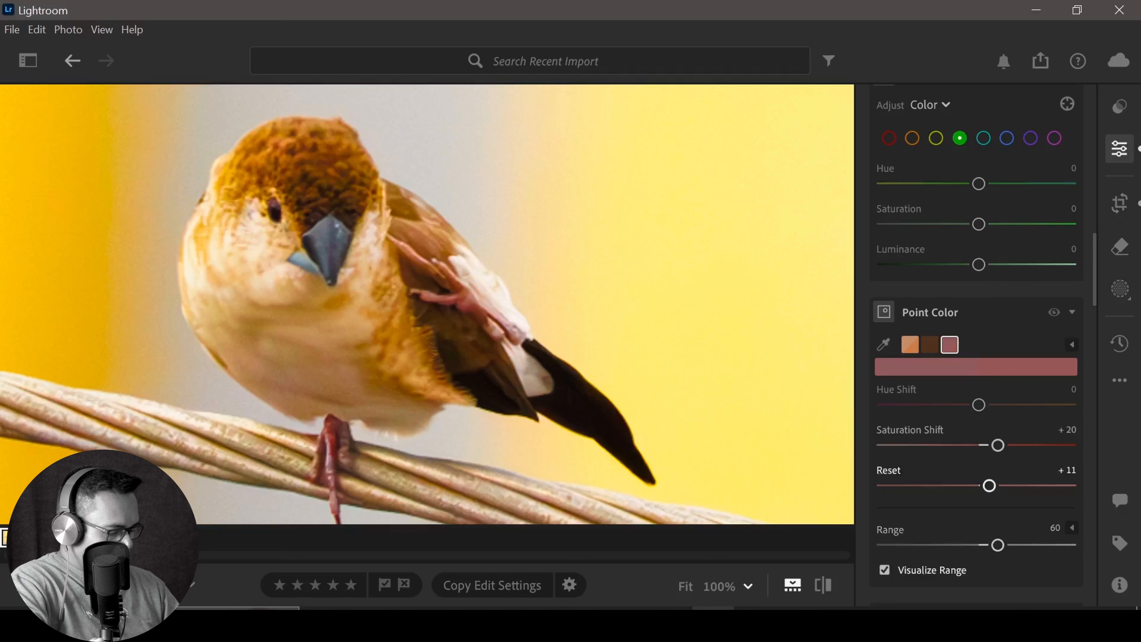
- Sample the orange-brown tone by the bird's foot as a Point Color with Saturation Shift +12, Luminance Shift +2 and Hue Shift -4
click(883, 344)
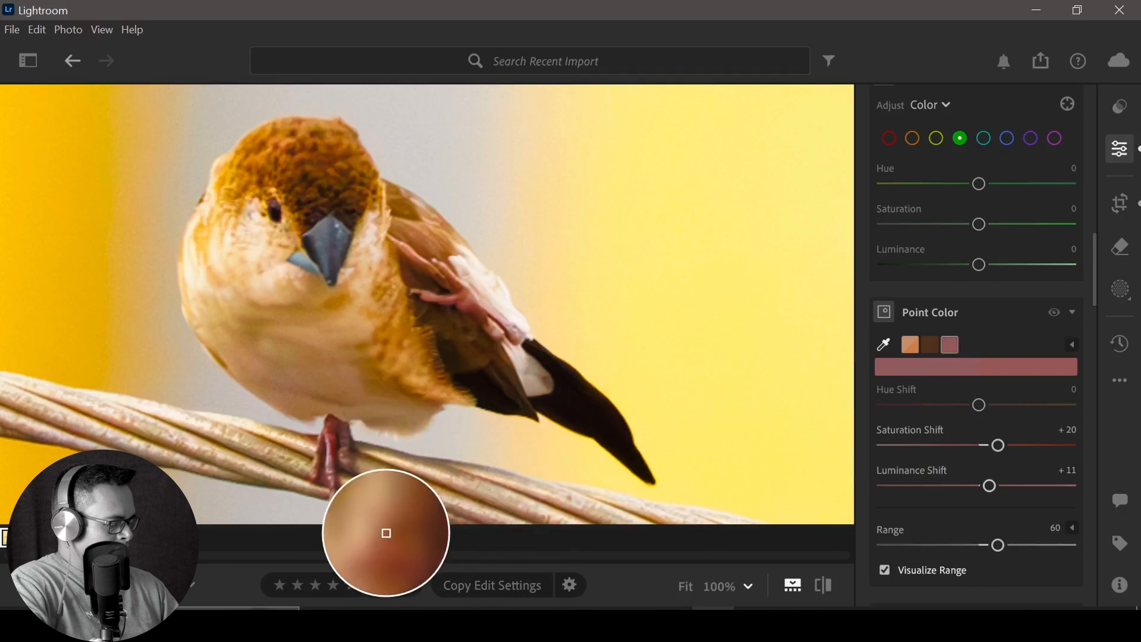
click(386, 533)
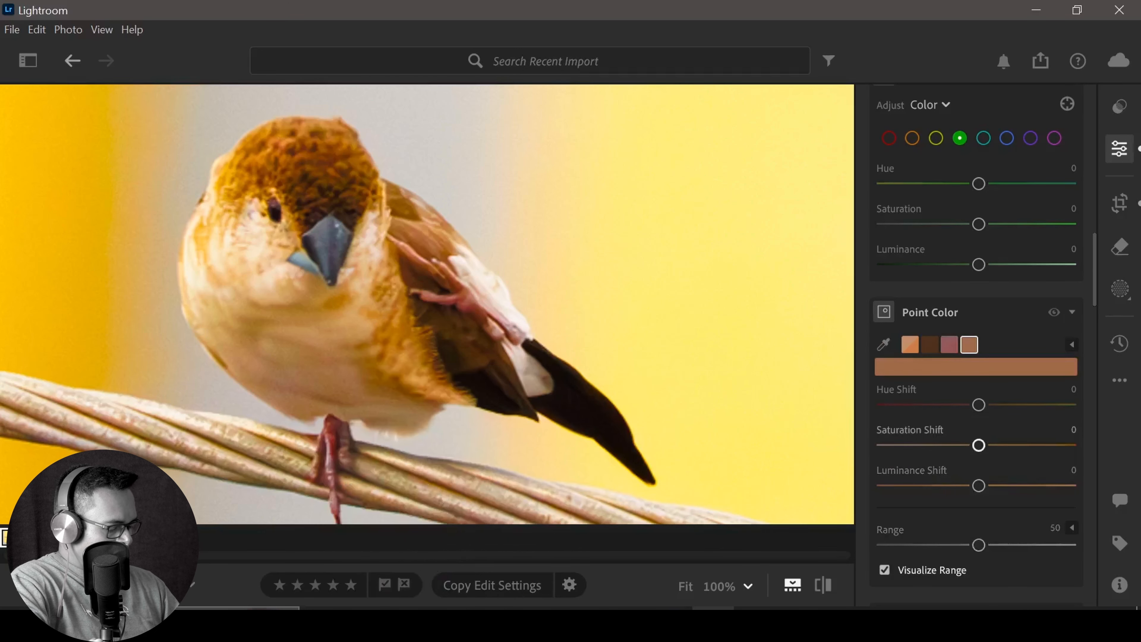
drag(979, 445, 990, 445)
drag(978, 485, 980, 485)
drag(979, 405, 975, 404)
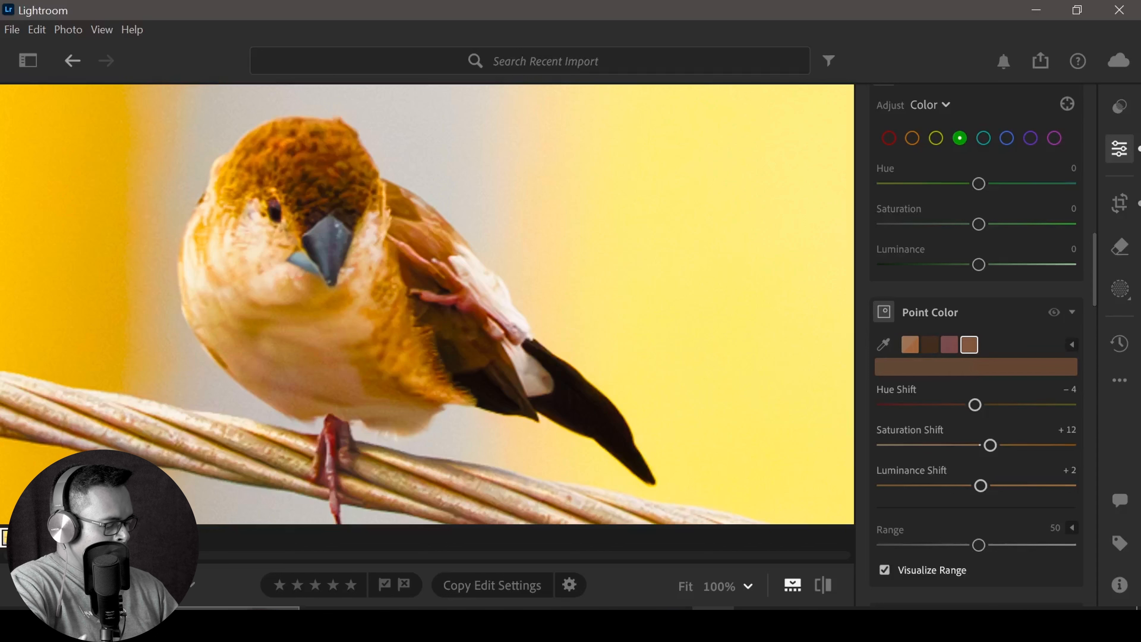
- Delete the light-brown Point Color swatch sampled from the bird's head
click(910, 344)
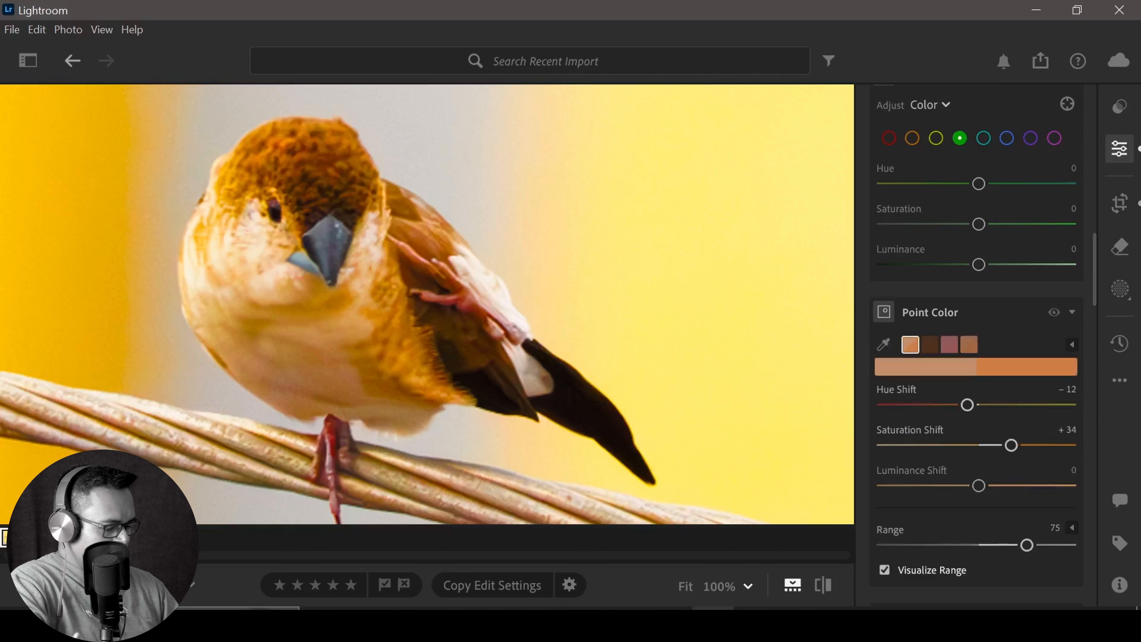
right_click(910, 344)
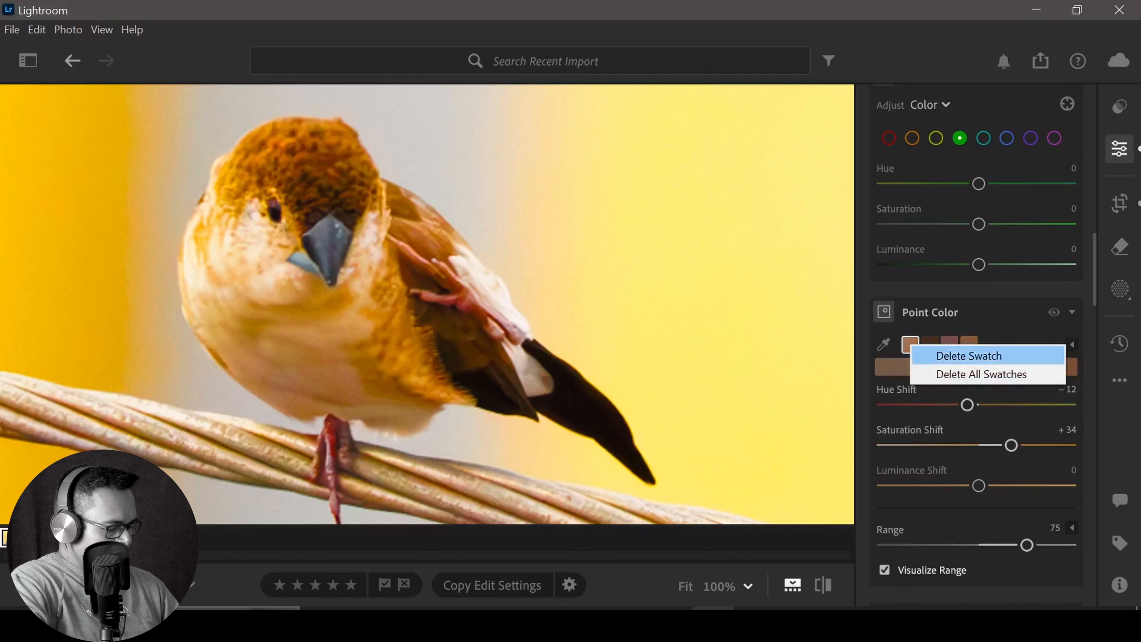
click(968, 355)
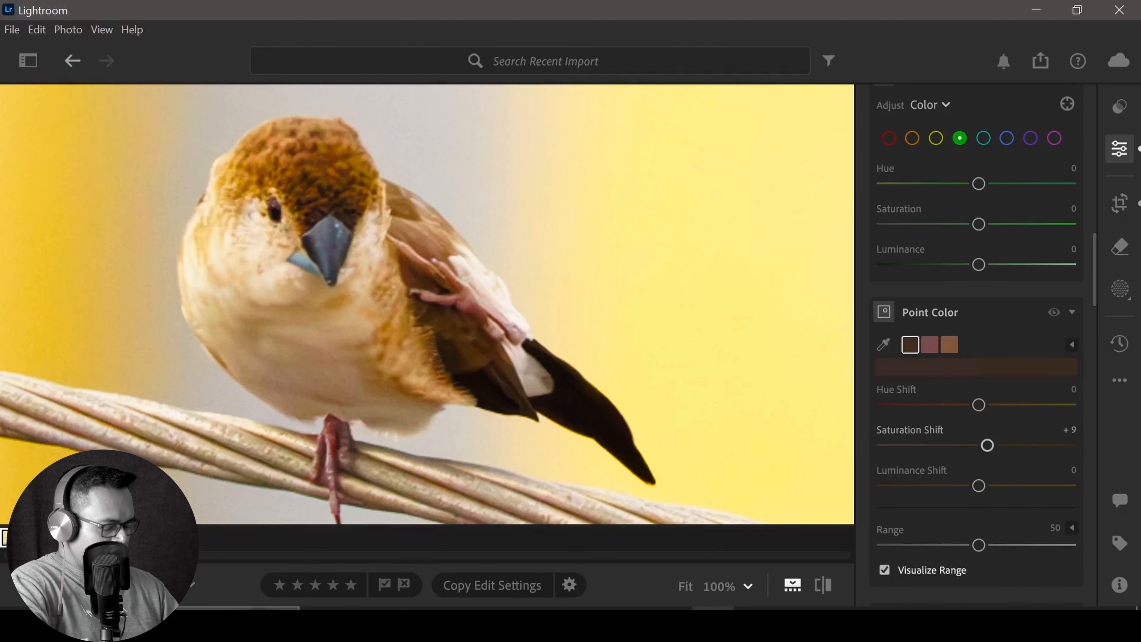
- Create a new Background mask for the bird photo
key(z)
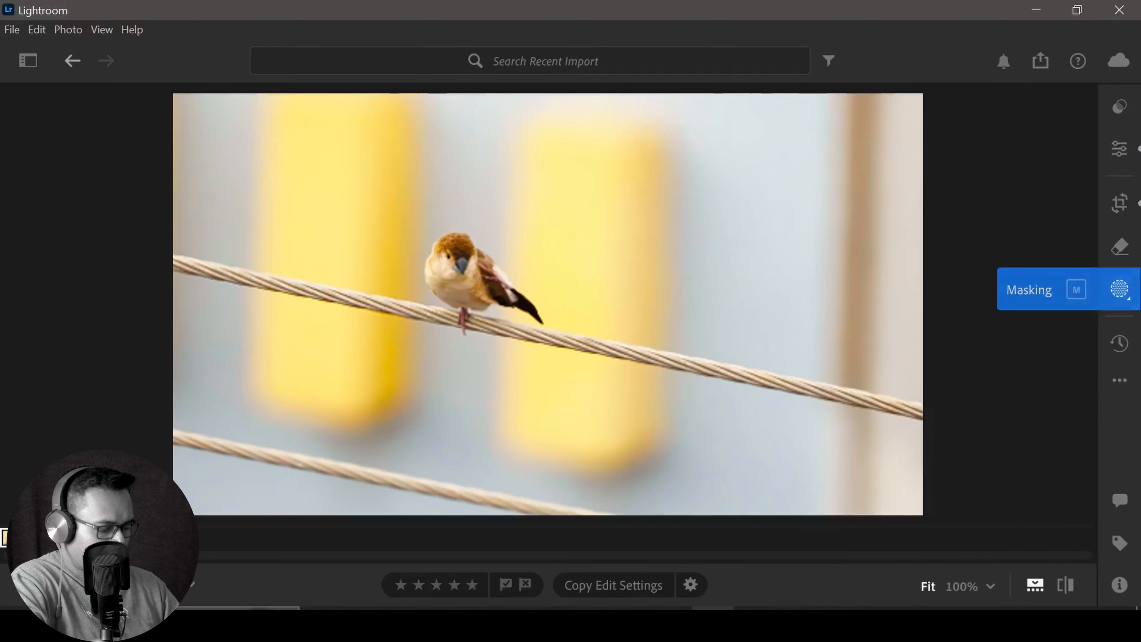
click(1119, 289)
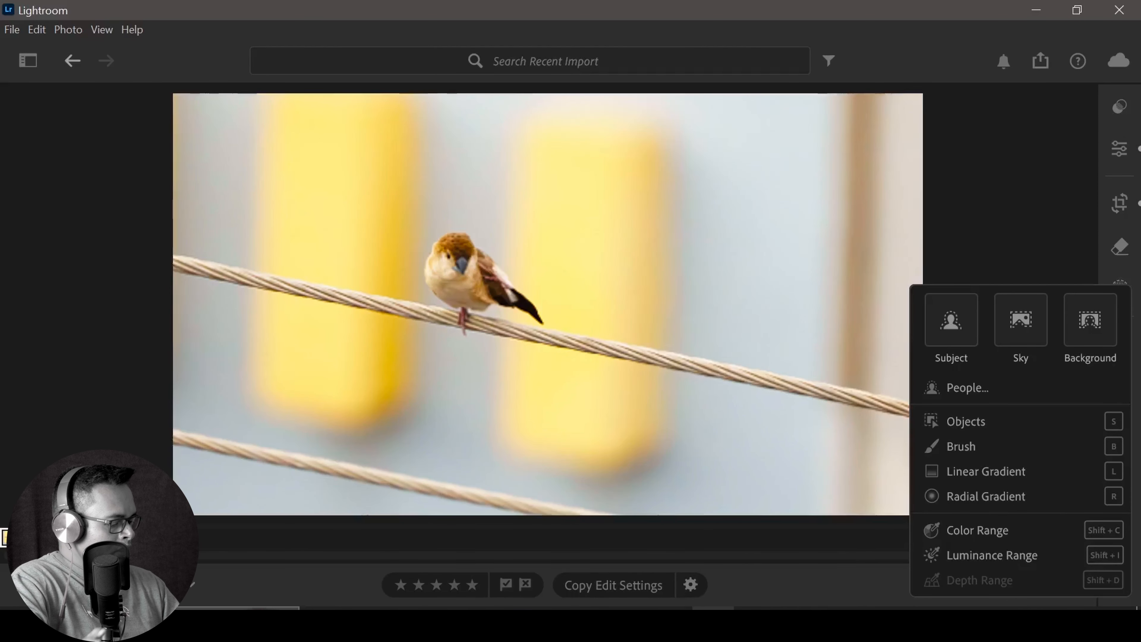
click(1089, 320)
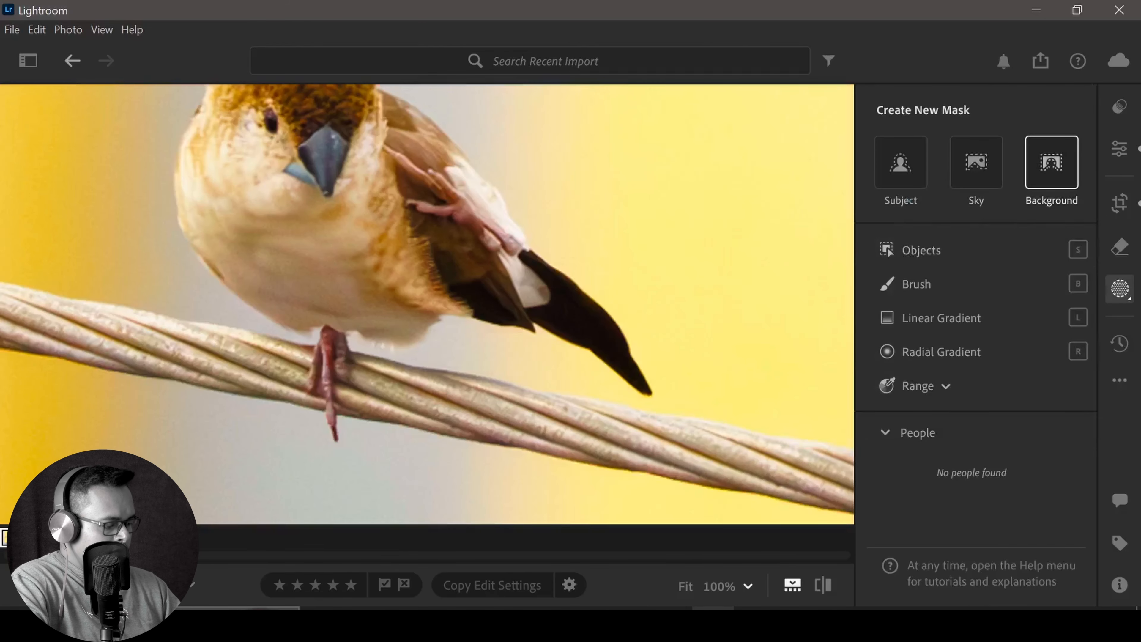
click(561, 292)
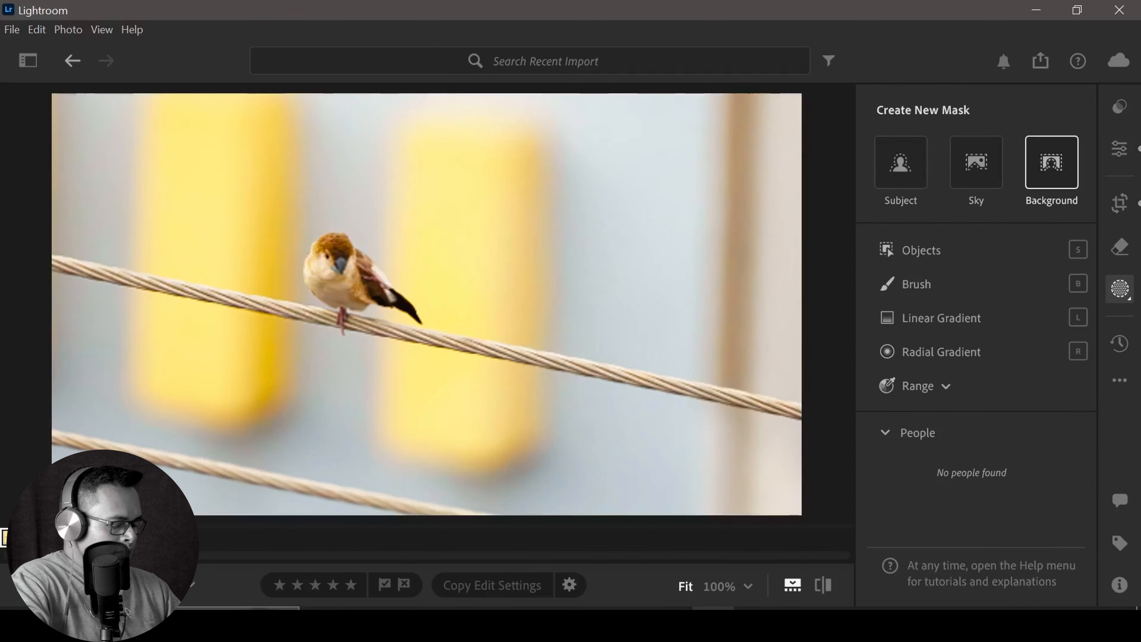
- Generate the mask from the detected background and add a Brush component to it
click(1051, 162)
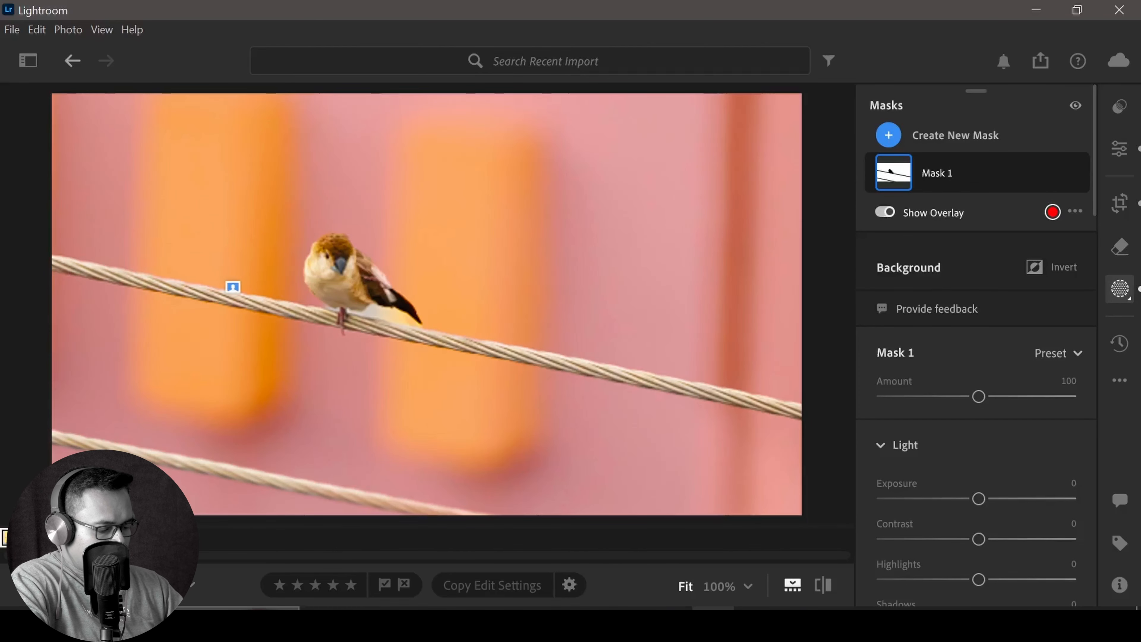
click(232, 287)
drag(252, 290, 434, 319)
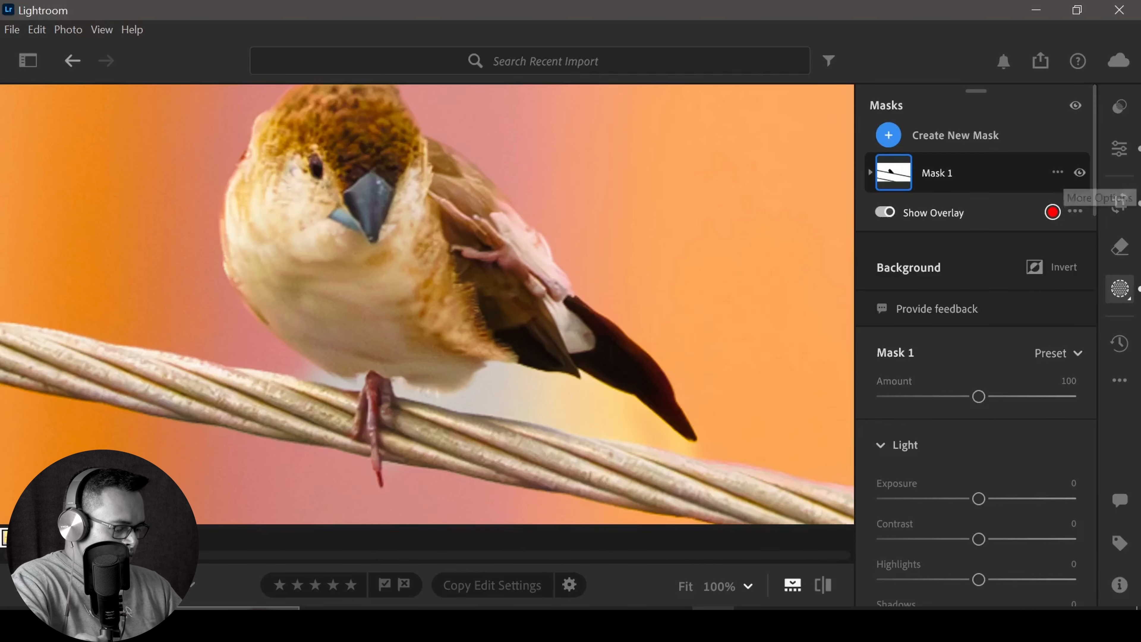
click(870, 172)
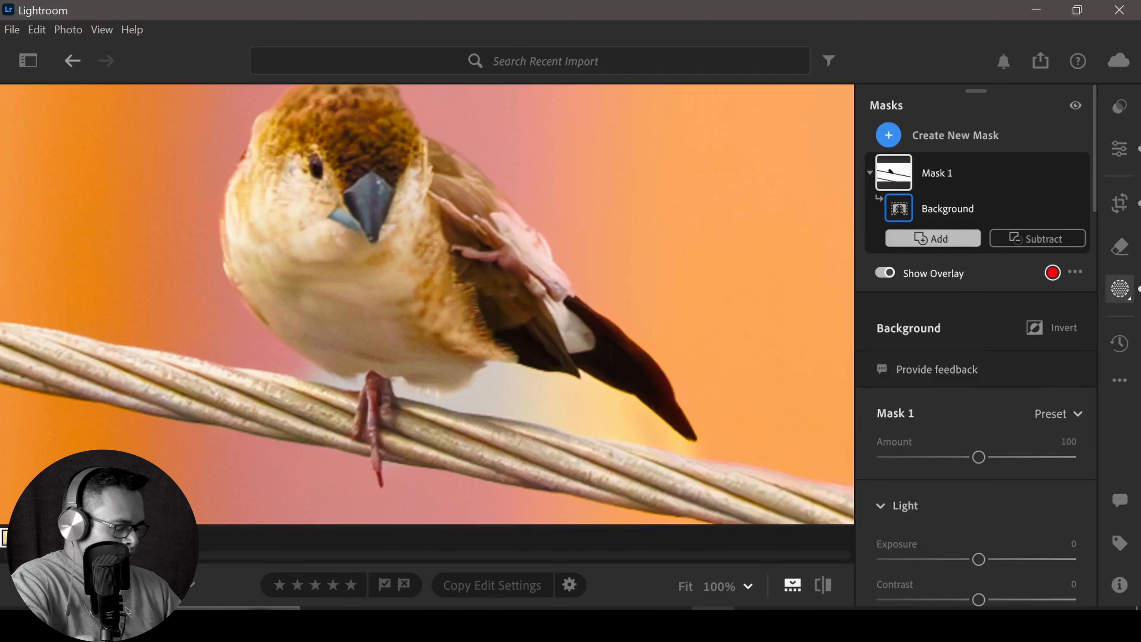
click(933, 239)
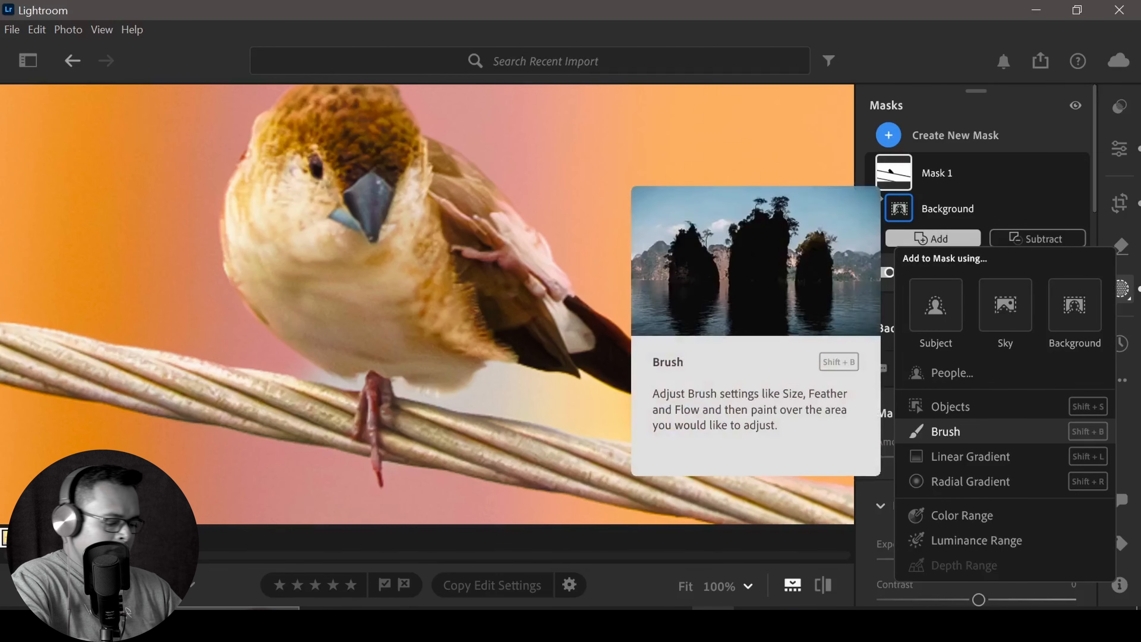
click(946, 431)
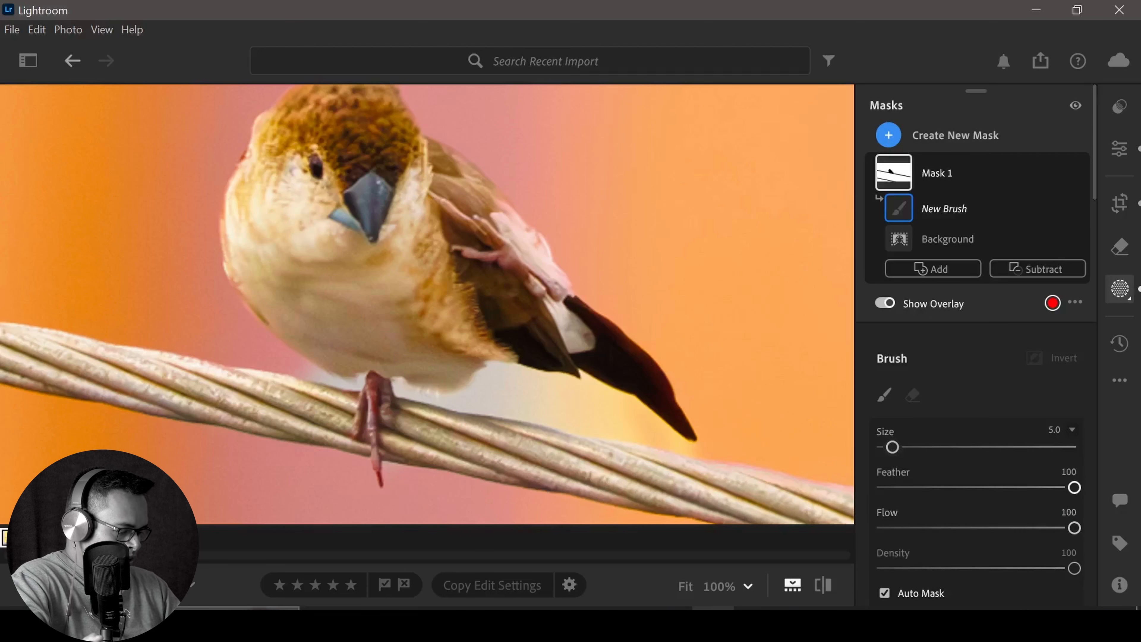
- Paint the missed gap between the bird's belly and the wire into the mask, using brush sizes 8.0 and 4.0
drag(892, 447, 897, 447)
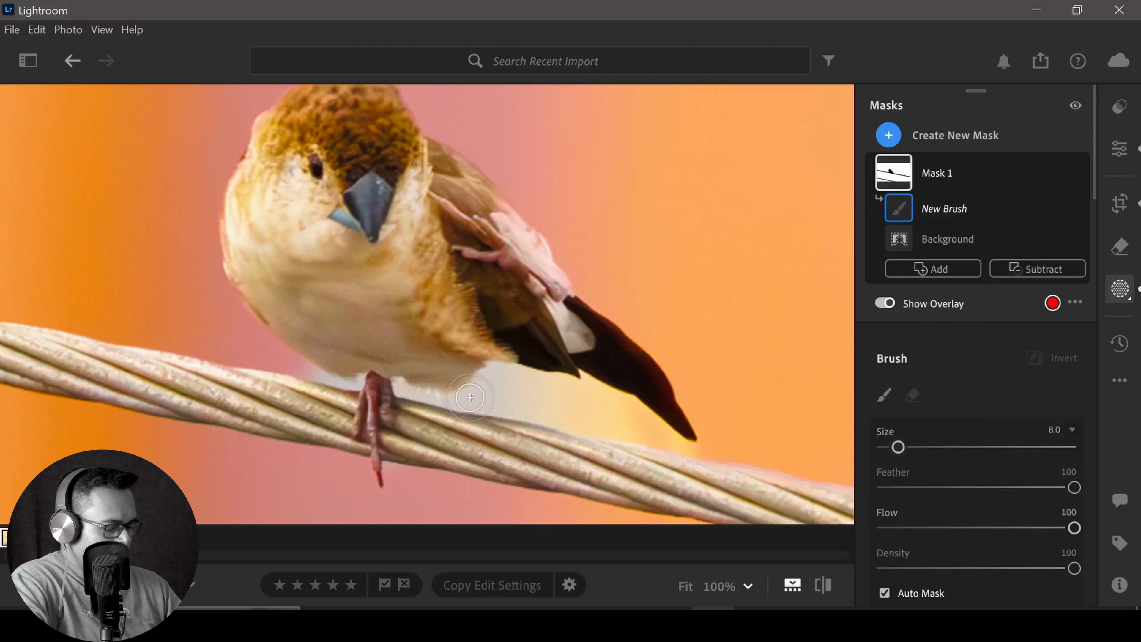
mouse_move(469, 398)
mouse_down()
mouse_move(539, 367)
mouse_move(535, 406)
mouse_move(365, 375)
mouse_up()
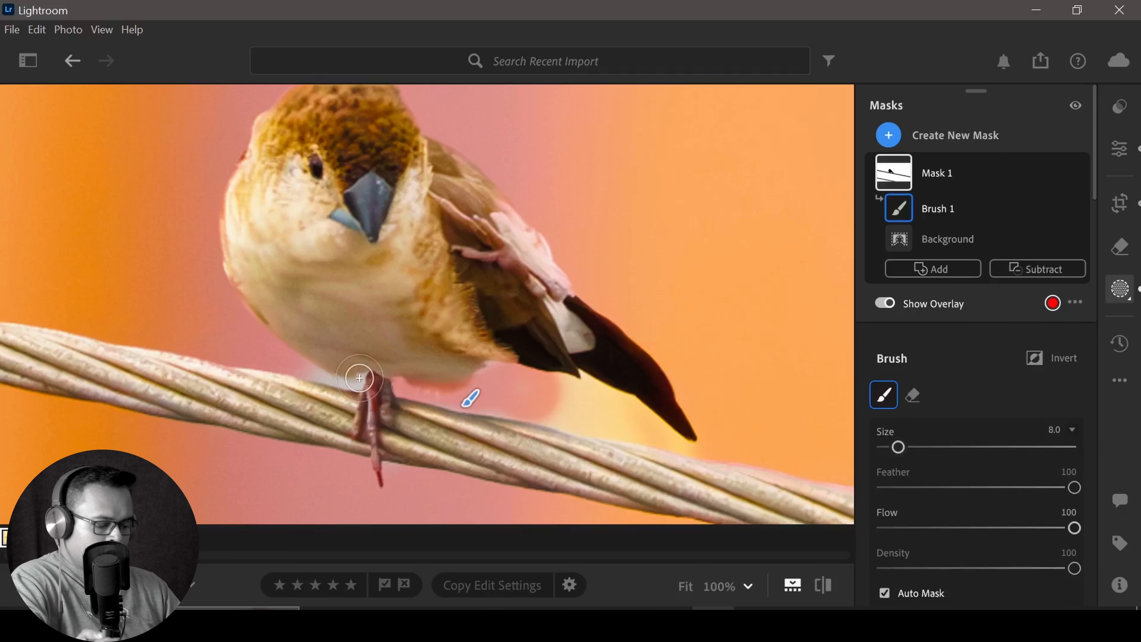
key(bracketleft)
key(bracketleft)
key(bracketleft)
key(bracketleft)
drag(361, 380, 312, 374)
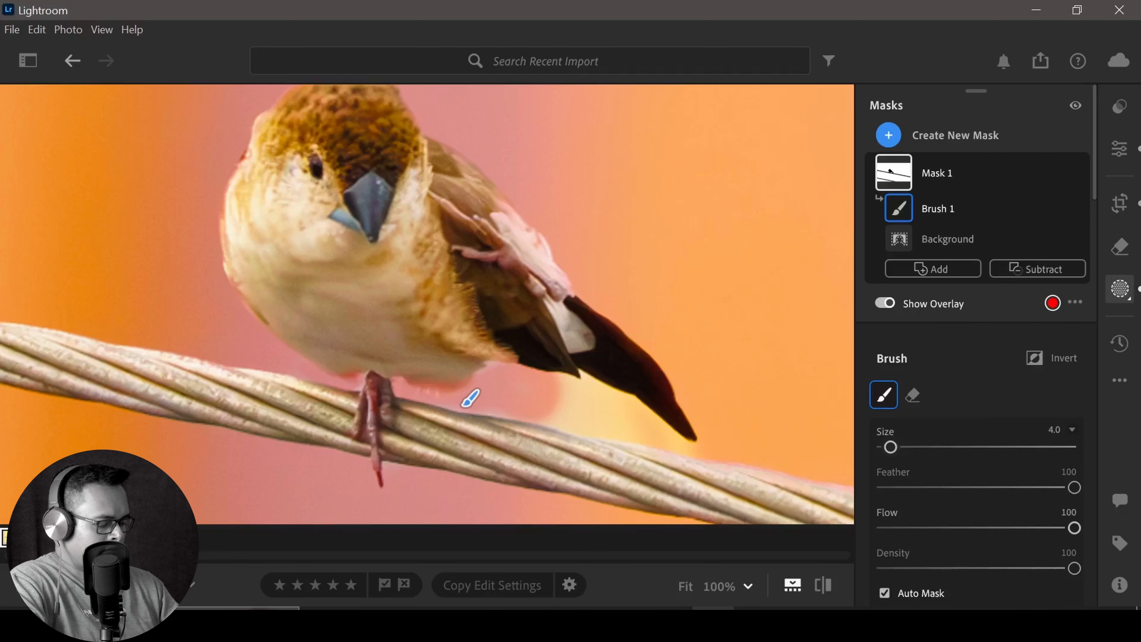
- Paint the unmasked background beneath the bird's tail and along the wire into the mask
mouse_move(549, 402)
mouse_down()
mouse_move(582, 398)
mouse_move(574, 387)
mouse_move(675, 441)
mouse_move(558, 418)
mouse_move(649, 421)
mouse_up()
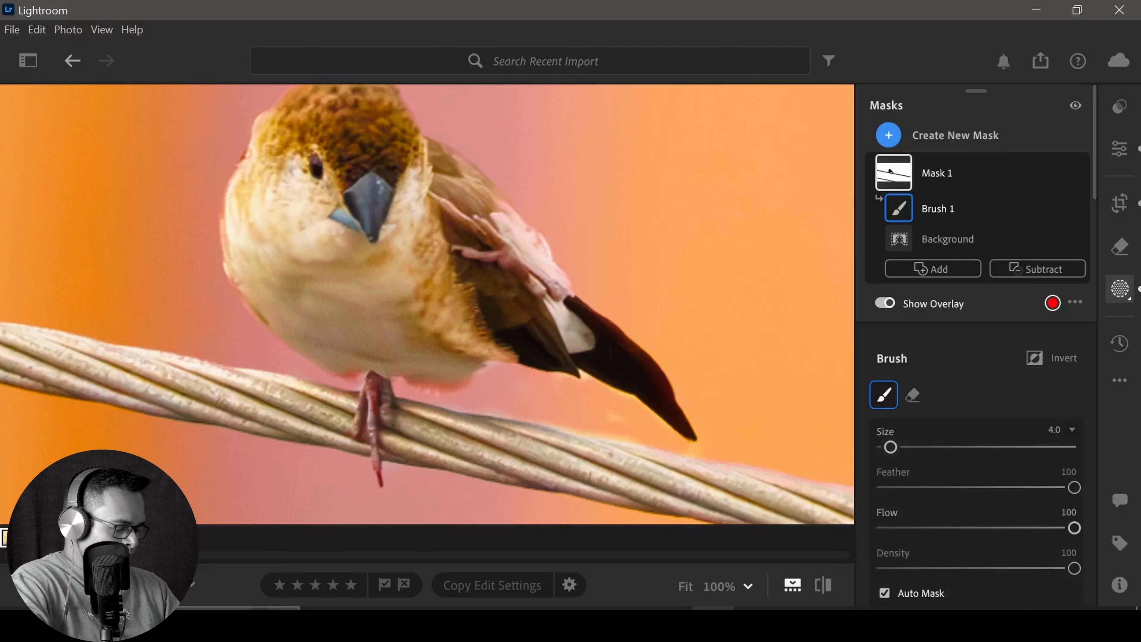
drag(584, 377, 583, 373)
drag(550, 421, 693, 448)
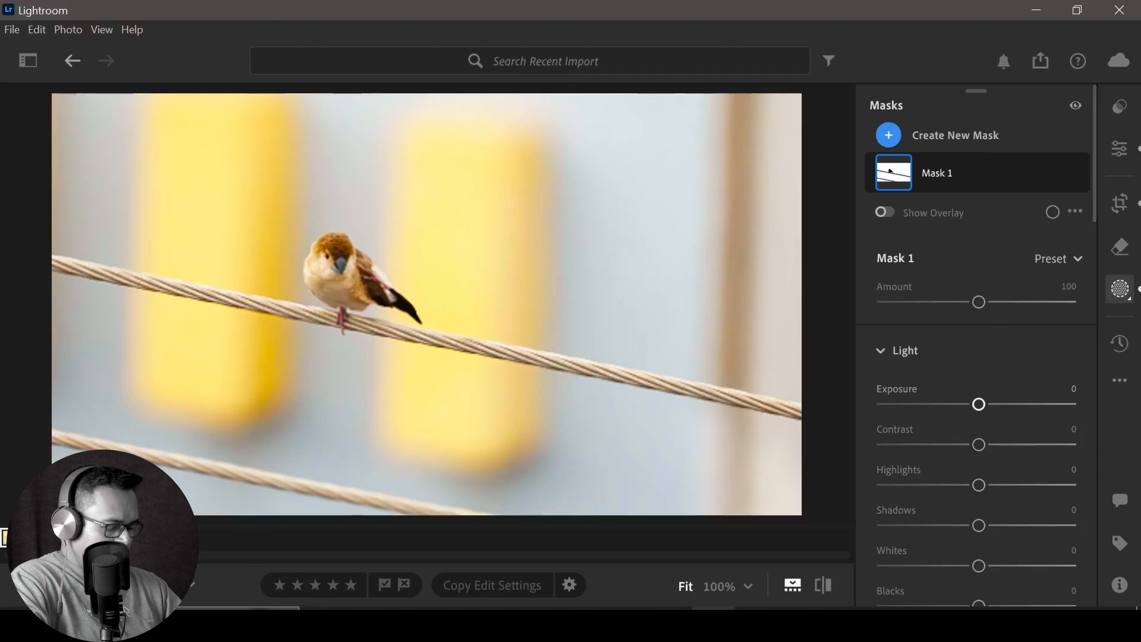
- Set the background mask's Exposure to -0.56, Contrast -19, Highlights -40, Shadows +31, Whites -41 and Blacks +39
drag(978, 403, 966, 404)
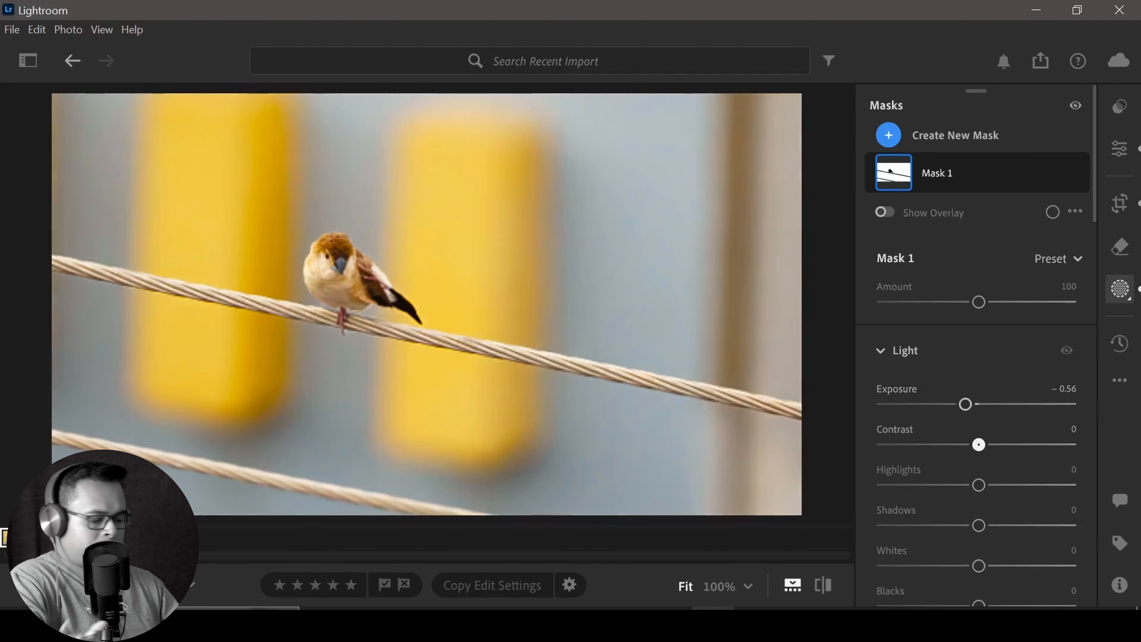
drag(978, 445, 959, 444)
drag(979, 485, 940, 485)
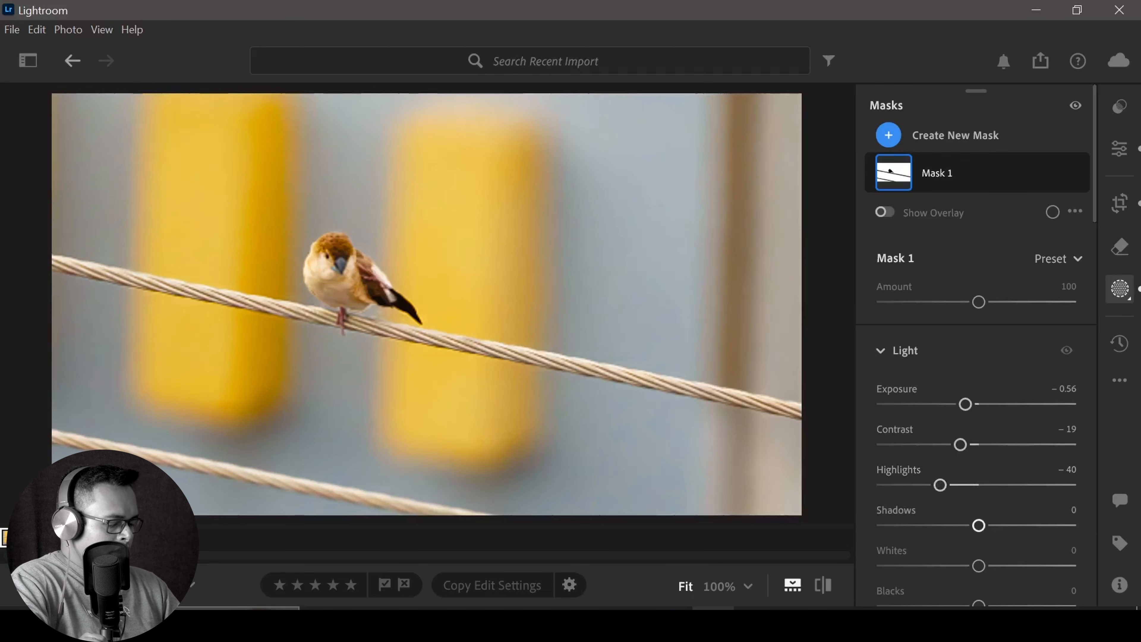
drag(982, 525, 1007, 525)
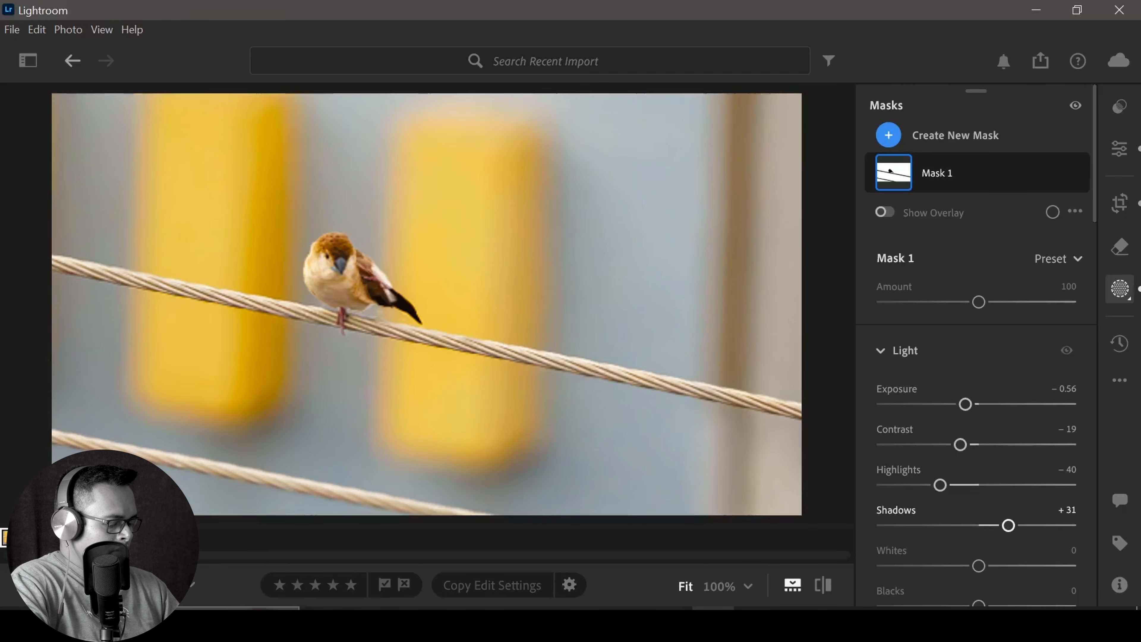
scroll(977, 341, down, 1)
drag(978, 518, 939, 518)
drag(978, 559, 1015, 558)
- Reduce the background mask's color Saturation to -41
scroll(965, 400, down, 2)
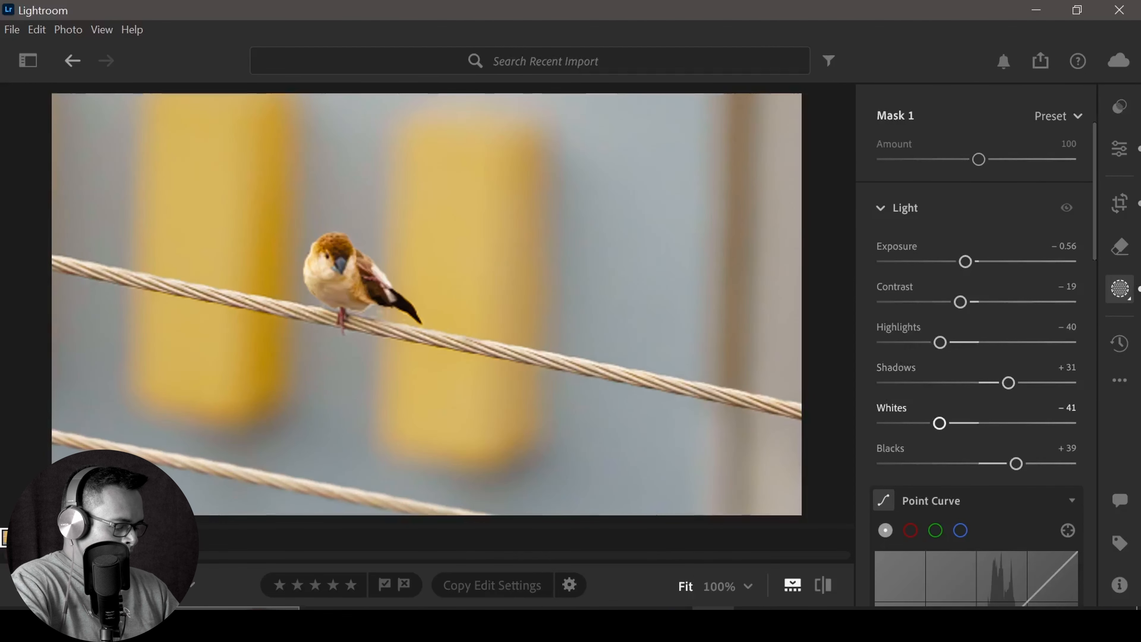
scroll(974, 418, down, 3)
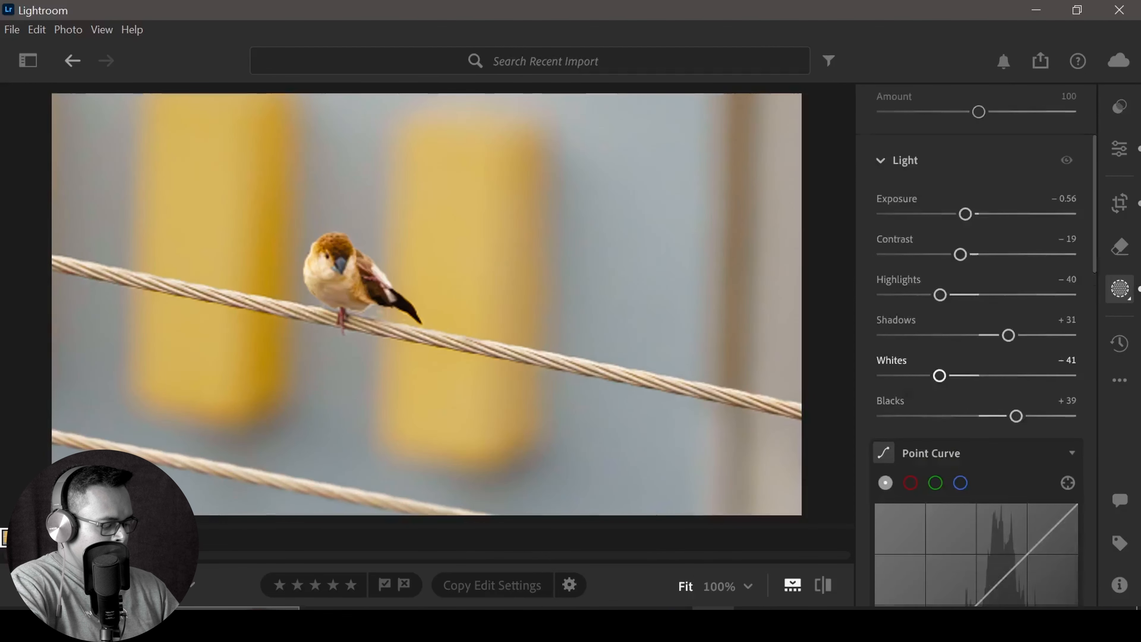
scroll(975, 418, down, 8)
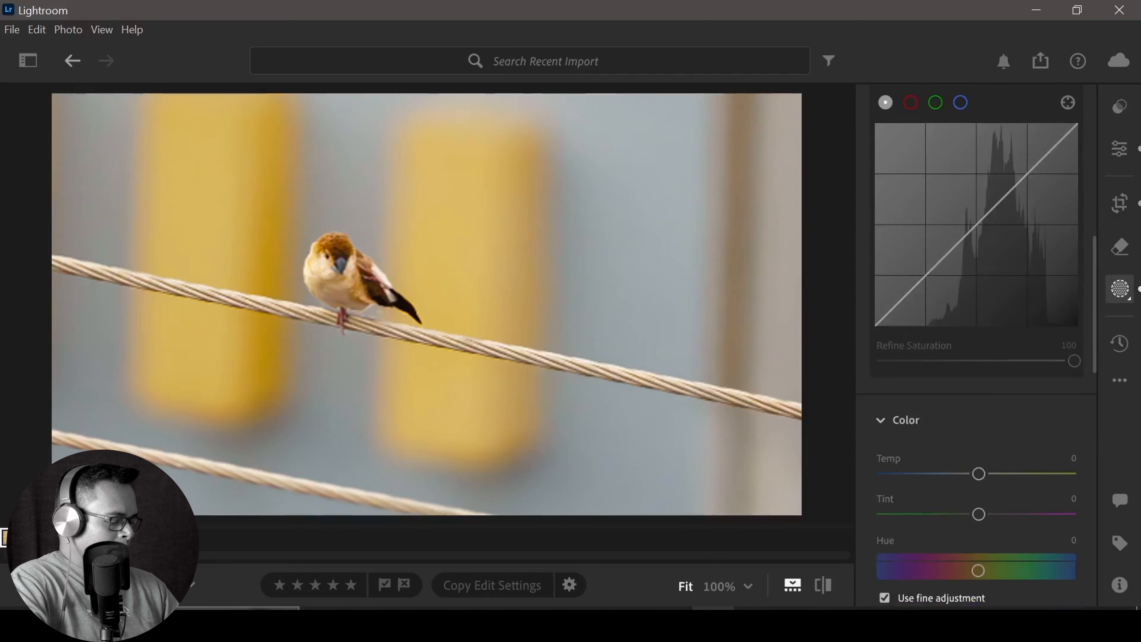
scroll(975, 418, down, 3)
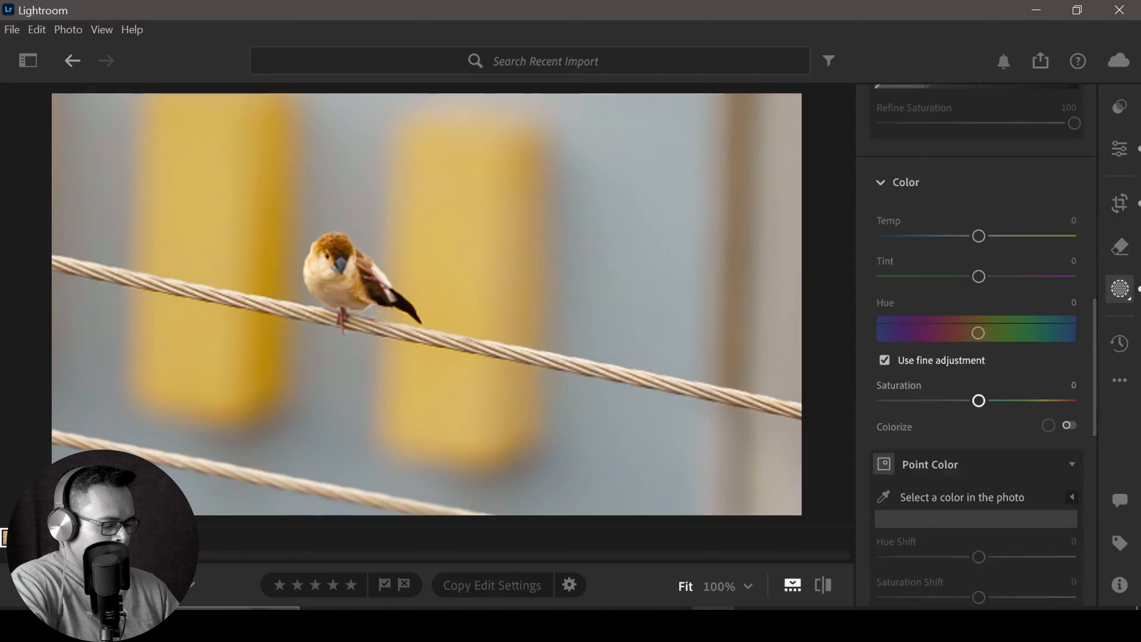
scroll(975, 418, down, 2)
mouse_move(978, 305)
mouse_down()
mouse_move(883, 306)
mouse_move(977, 305)
mouse_up()
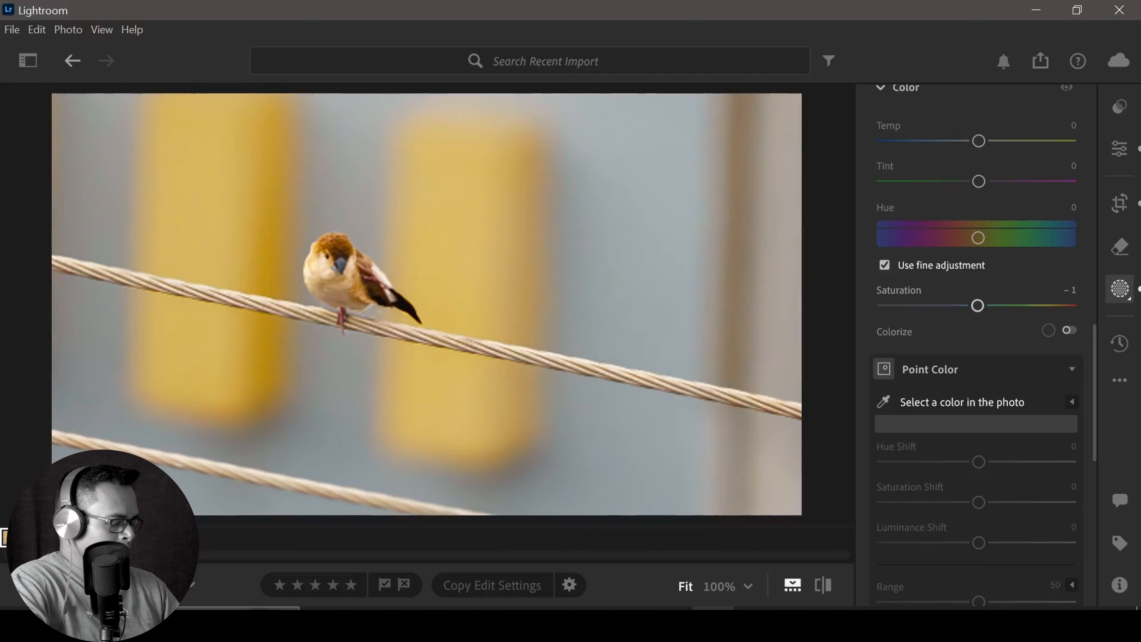
drag(977, 305, 939, 305)
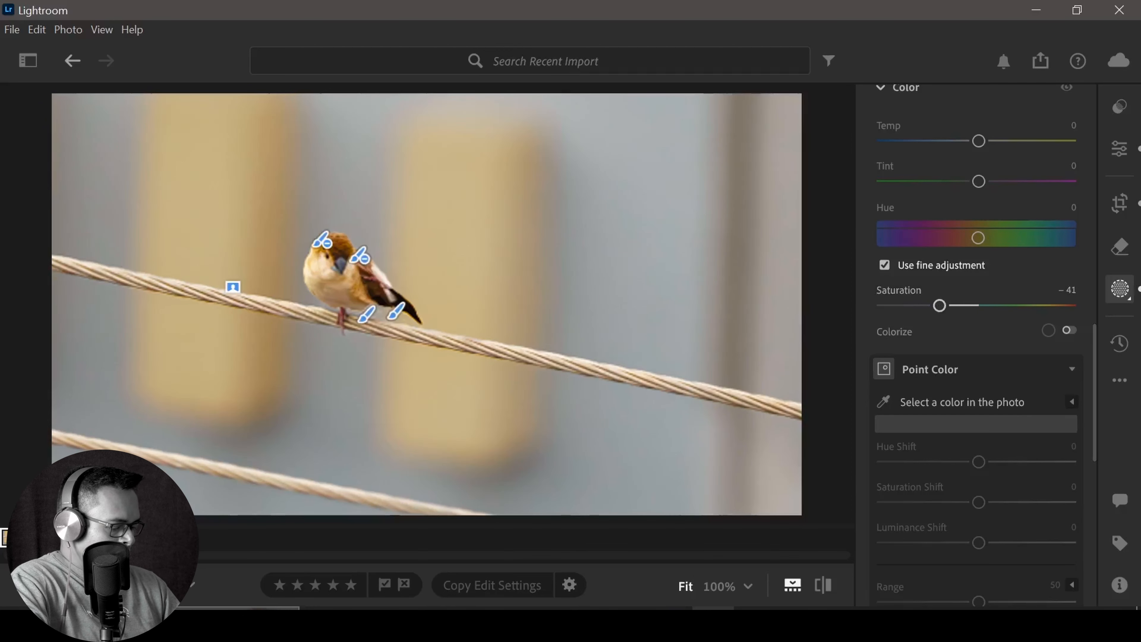
- Sample the yellow background block as the mask's Point Color with Saturation Shift -89, Luminance Shift -27 and Range 100
click(883, 401)
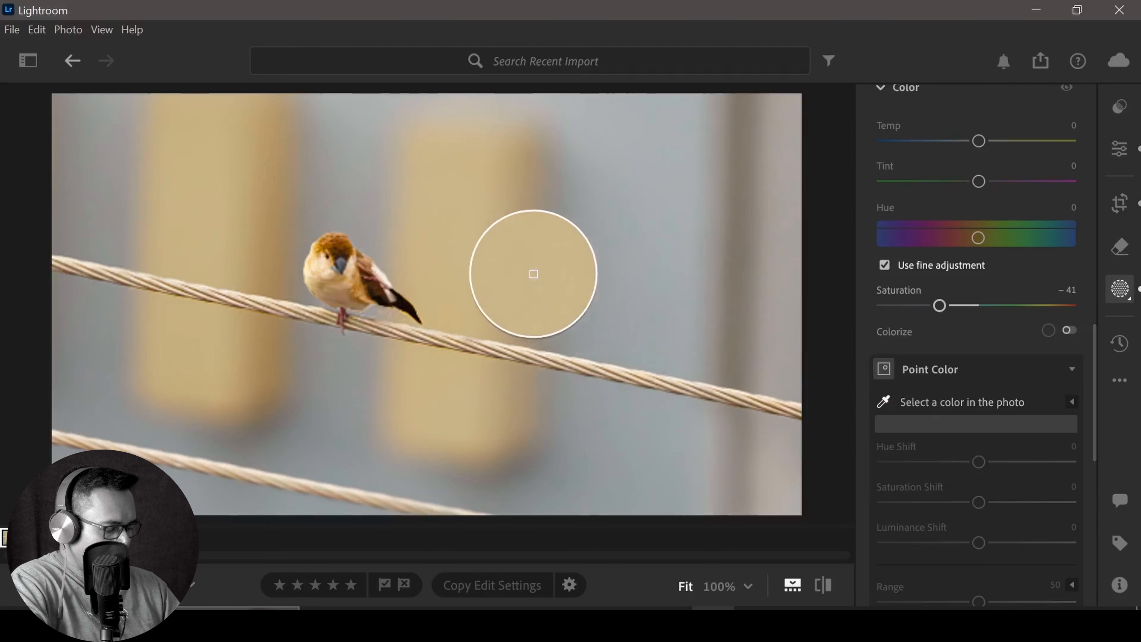
click(534, 273)
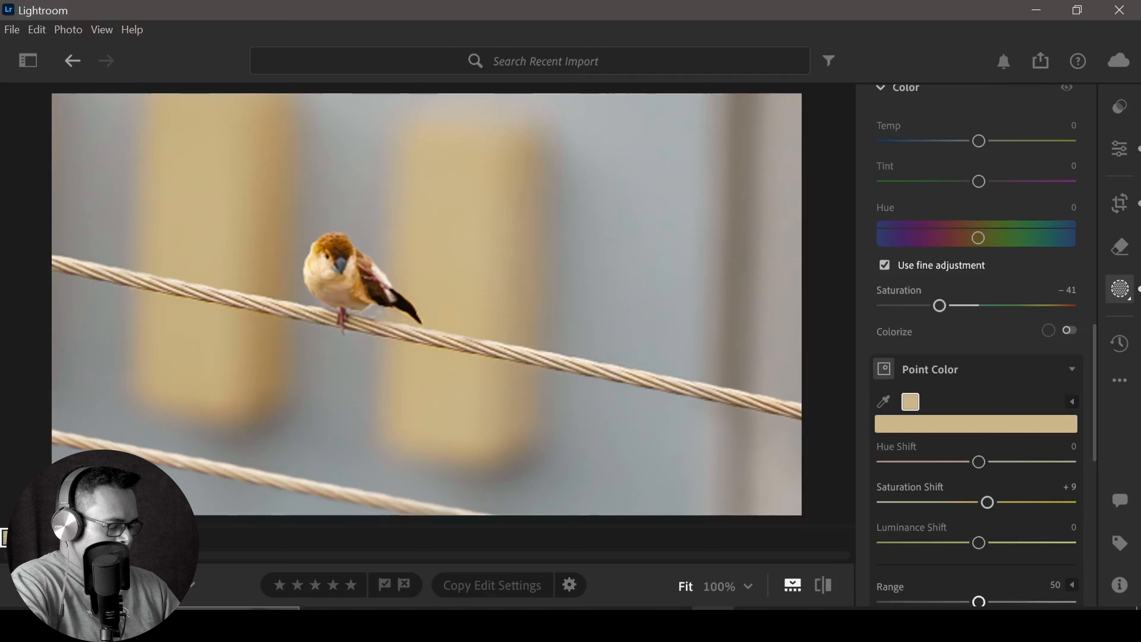
scroll(975, 404, down, 1)
drag(986, 455, 892, 454)
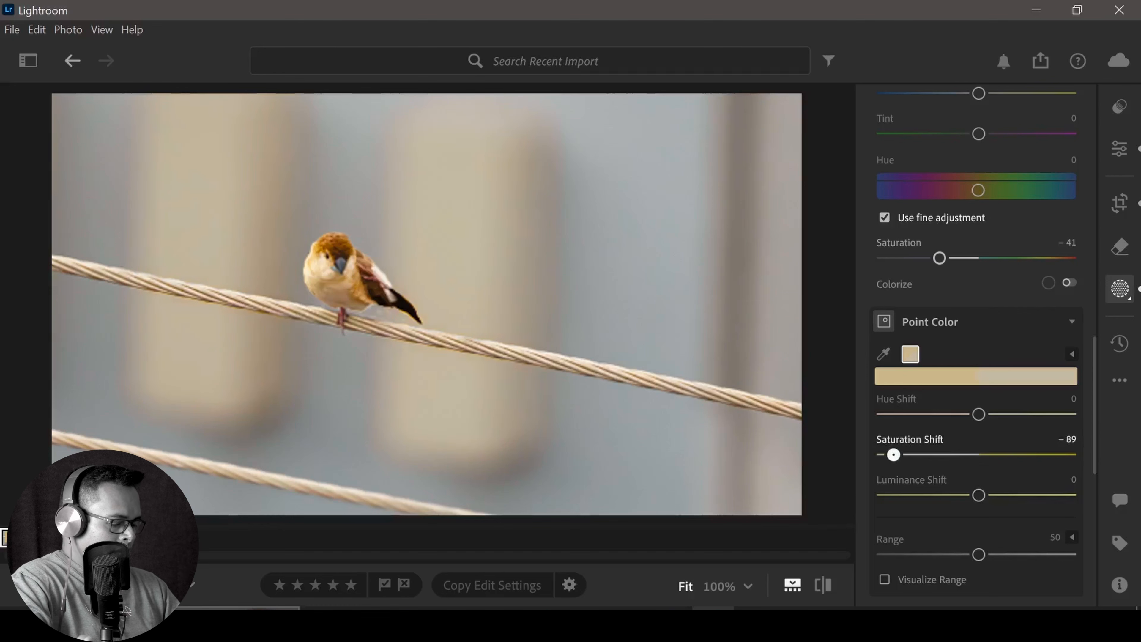
drag(979, 494, 953, 495)
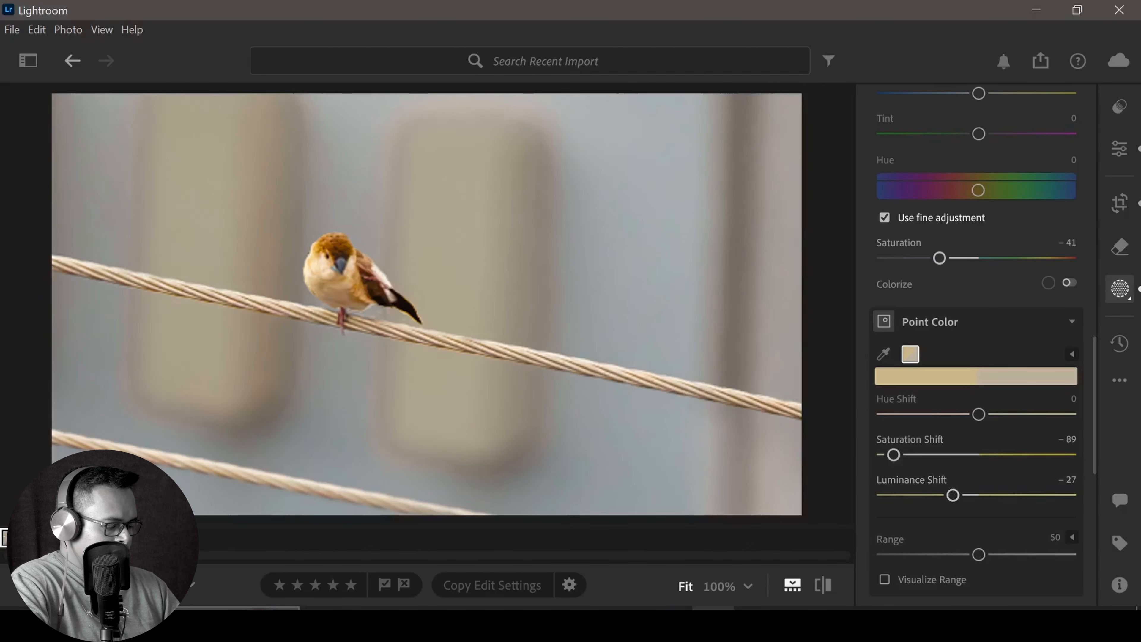
drag(978, 554, 1074, 554)
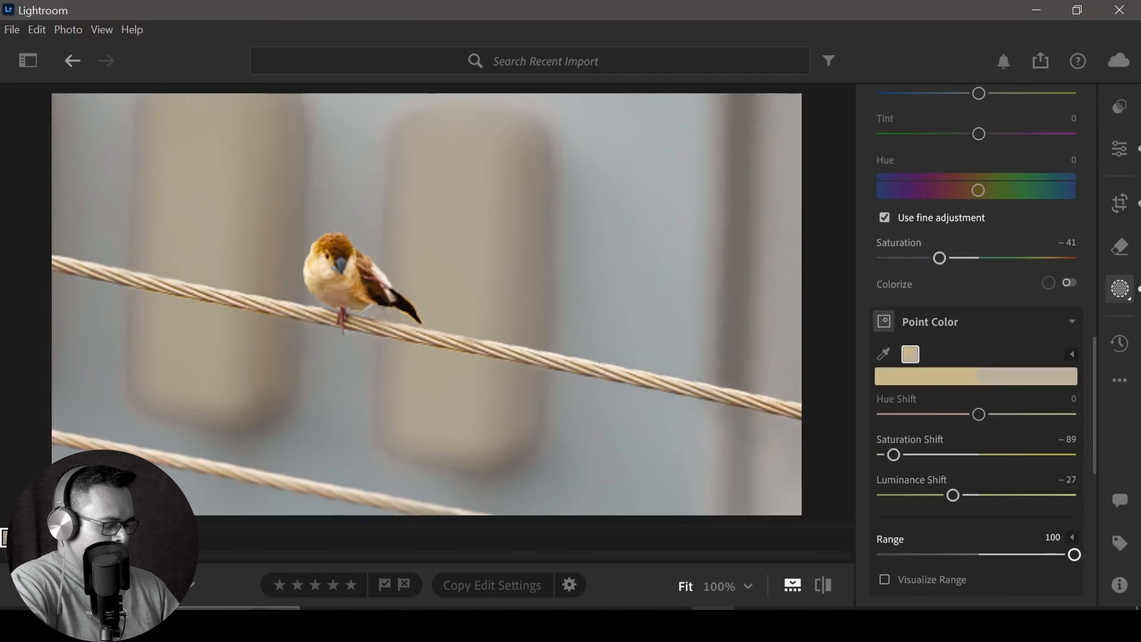
- Fine-tune the Luminance Shift of the sampled yellow tone to -4
drag(953, 495, 972, 494)
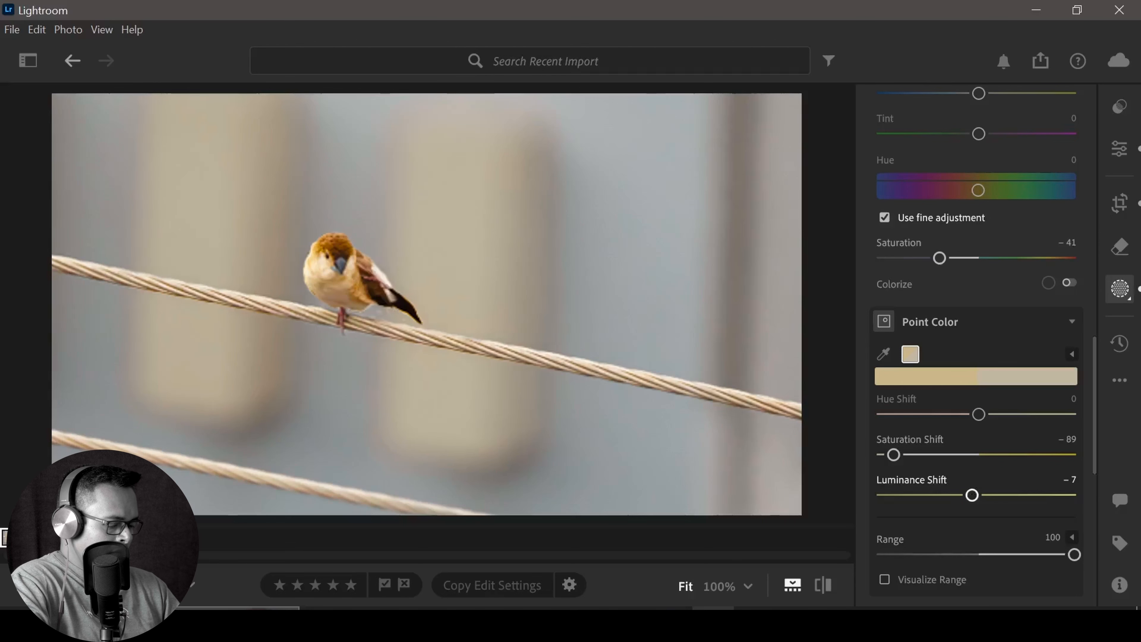
drag(971, 494, 960, 495)
double_click(960, 495)
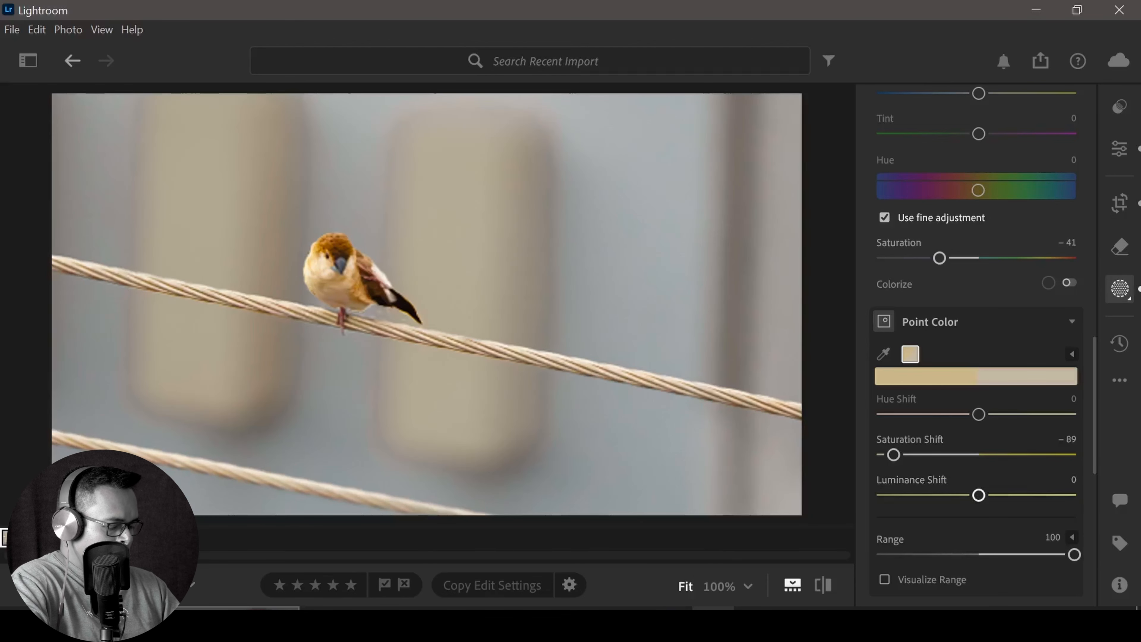
drag(978, 495, 974, 494)
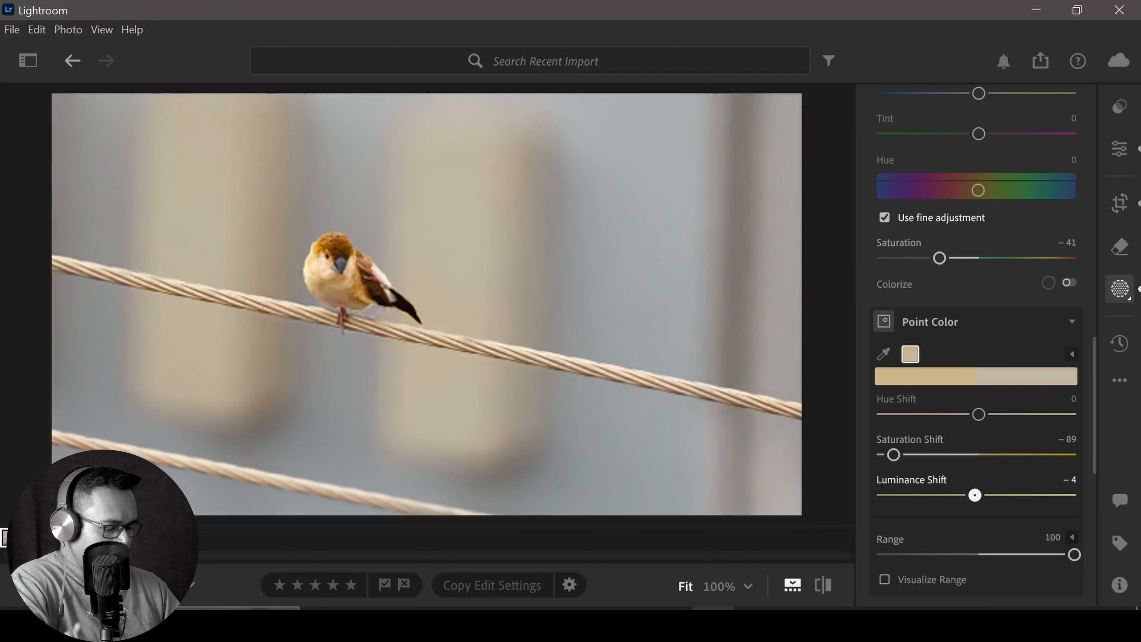
- Sample a grey-brown background tone as the mask's second Point Color and adjust its Luminance Shift
click(883, 353)
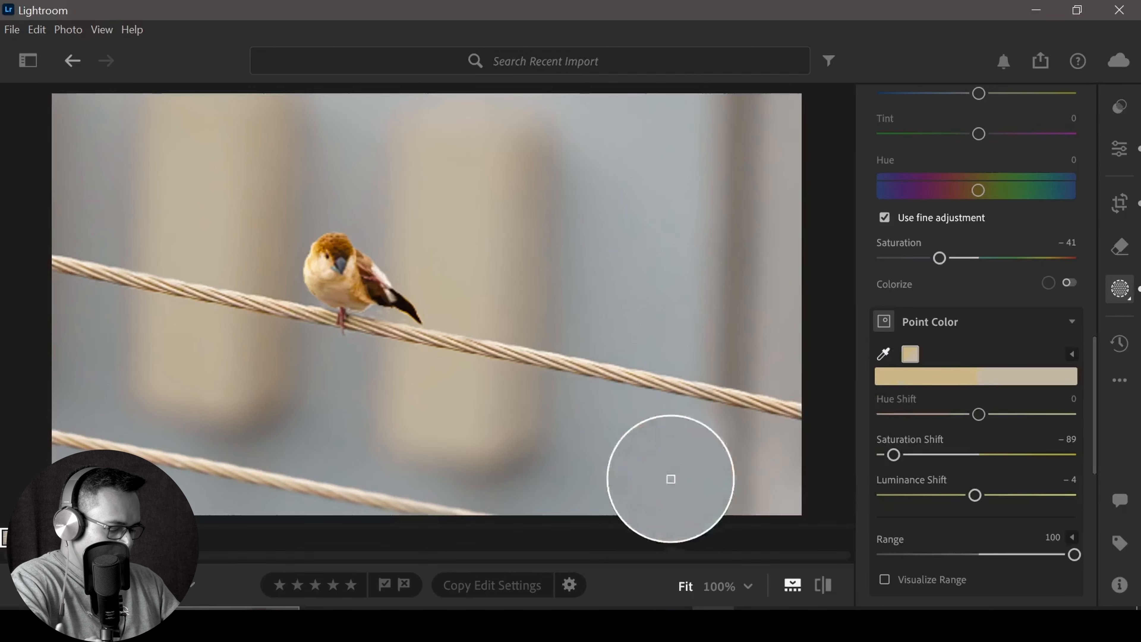
click(586, 520)
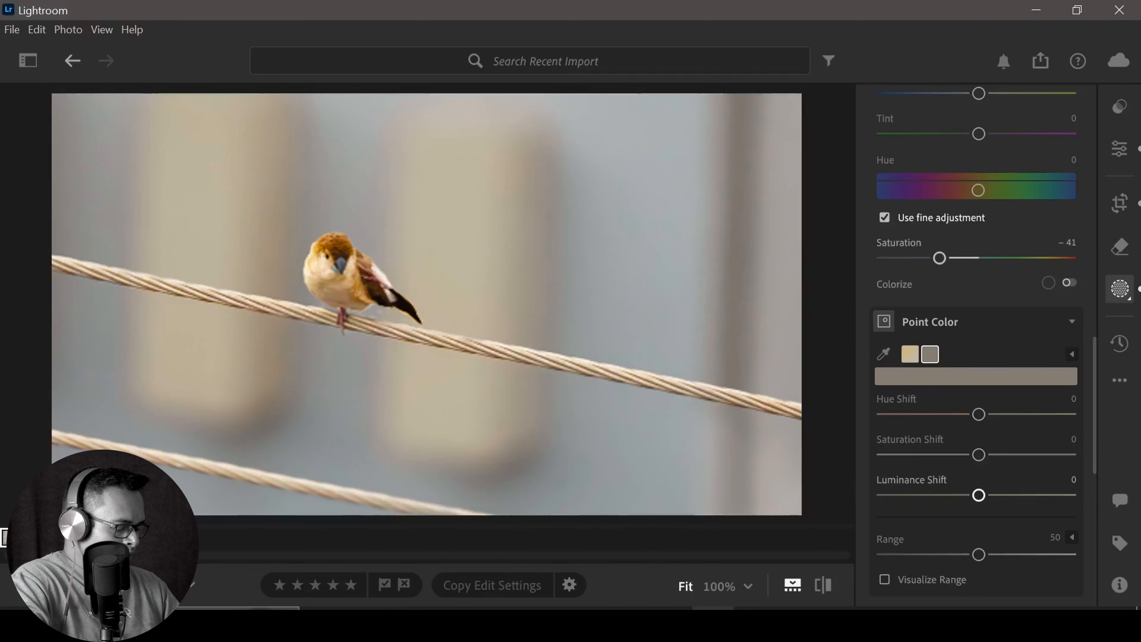
mouse_move(979, 495)
mouse_down()
mouse_move(953, 494)
mouse_move(981, 495)
mouse_up()
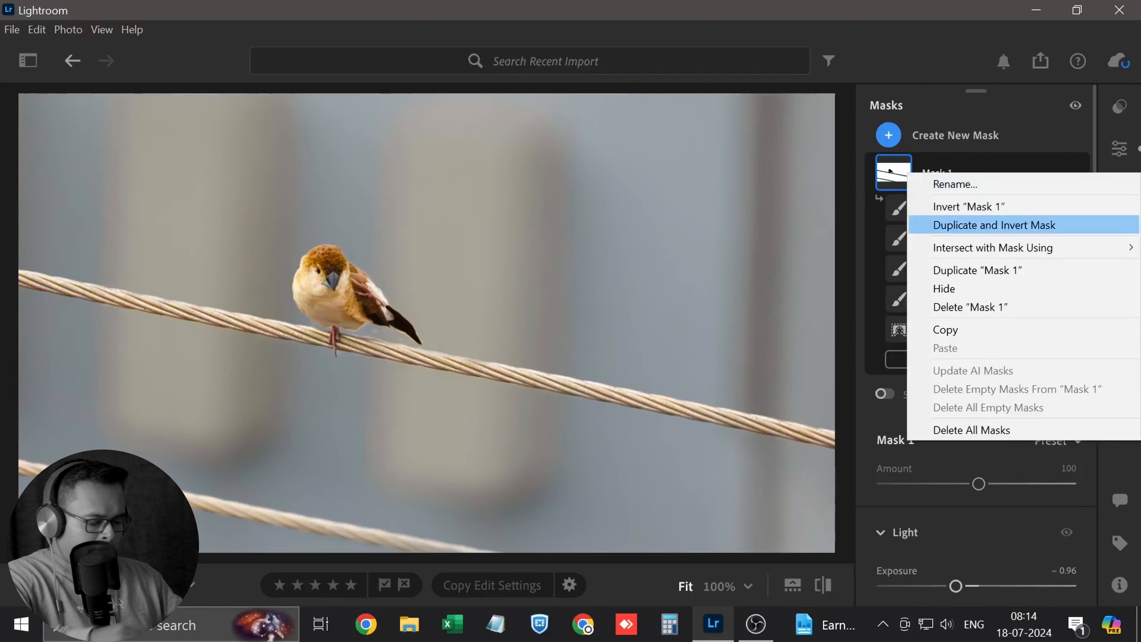
- Duplicate and invert the background mask, and set the inverted mask's Texture to +14, Clarity to +16 and Dehaze to +2
click(1019, 225)
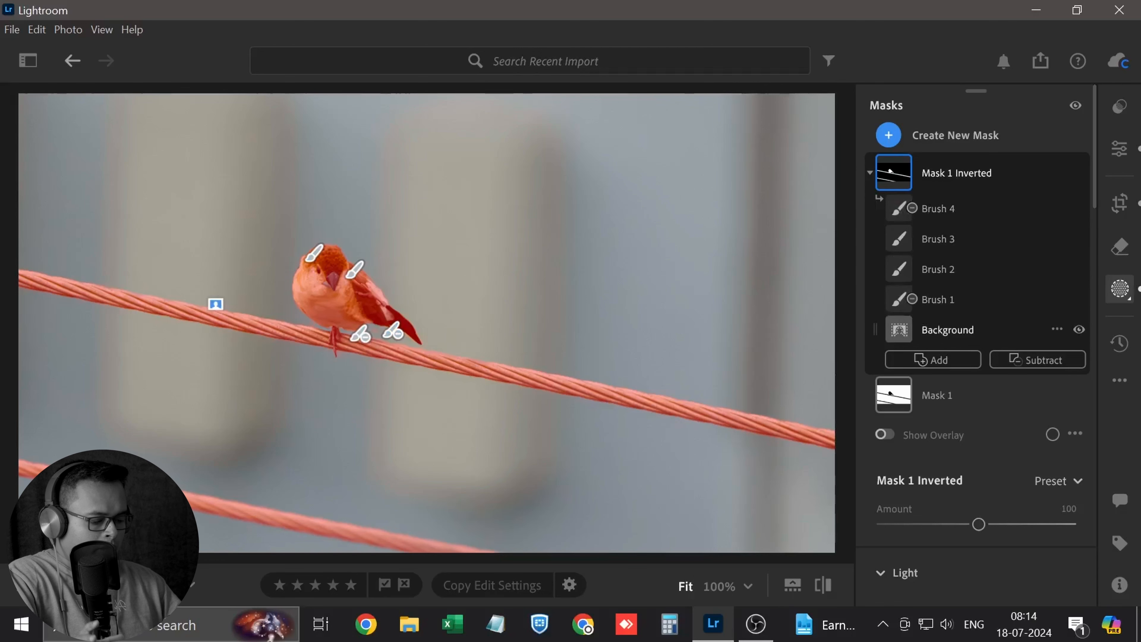
scroll(975, 341, down, 10)
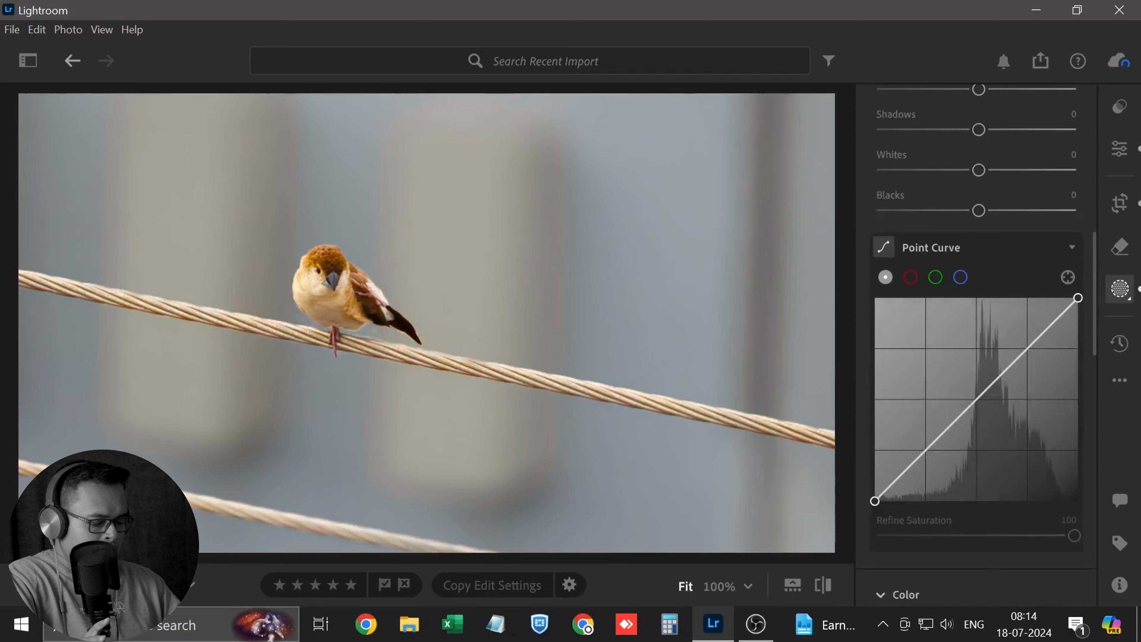
scroll(975, 314, down, 10)
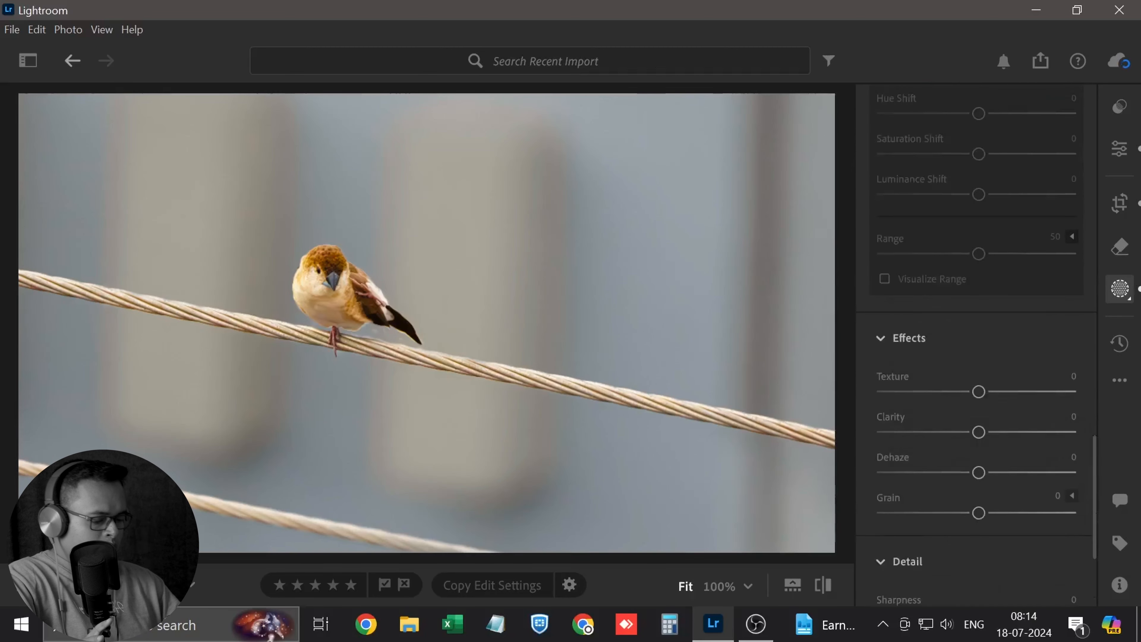
scroll(976, 364, down, 3)
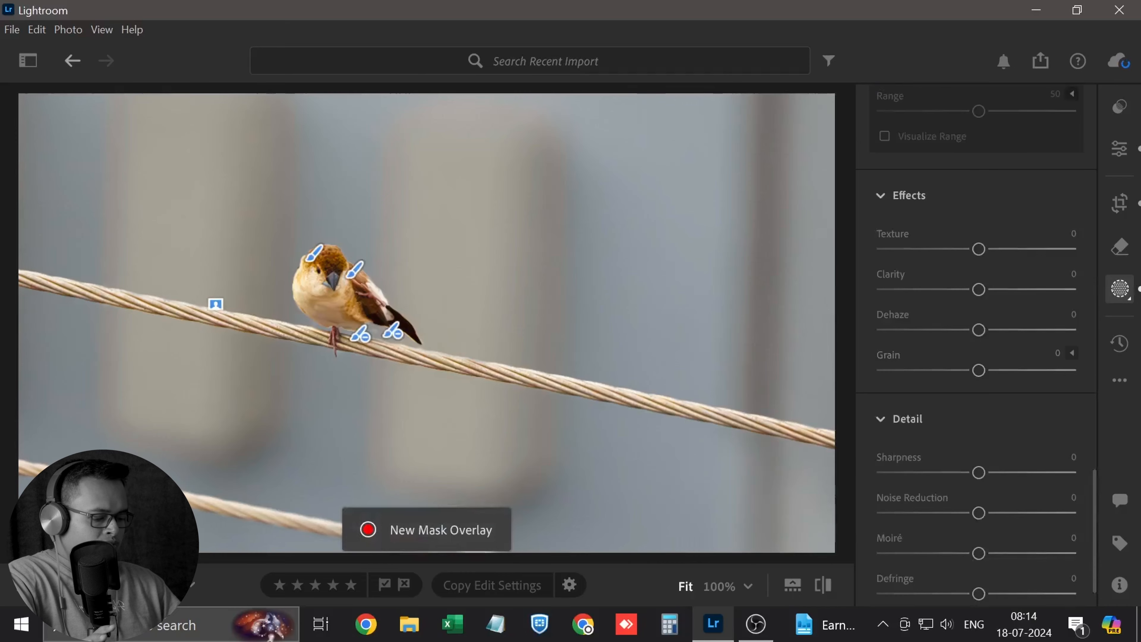
click(338, 291)
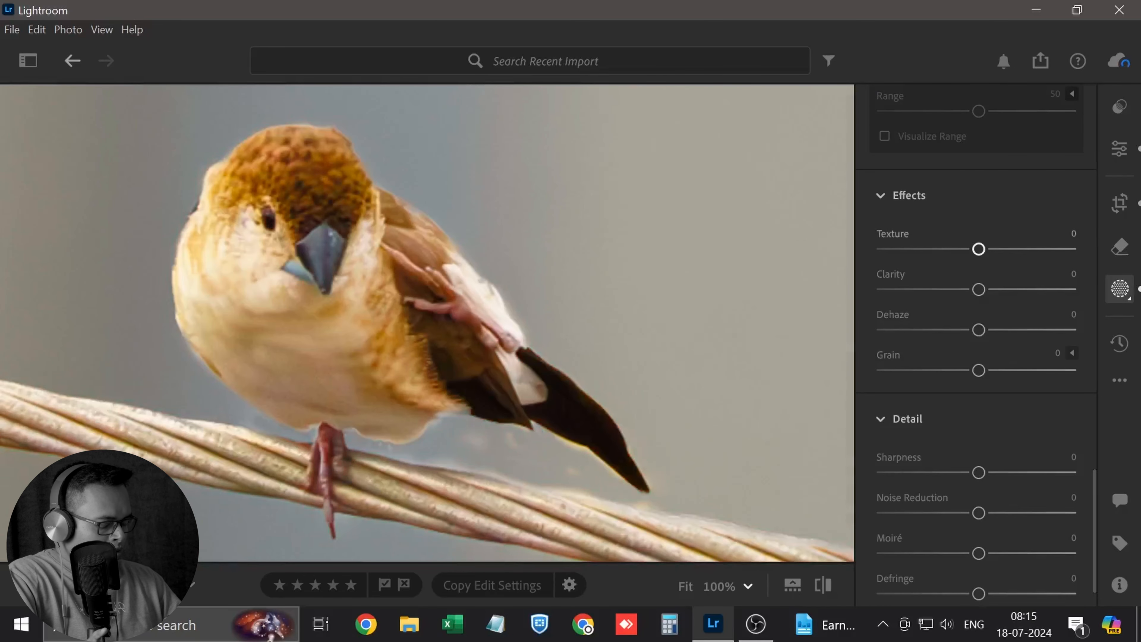
drag(979, 249, 992, 249)
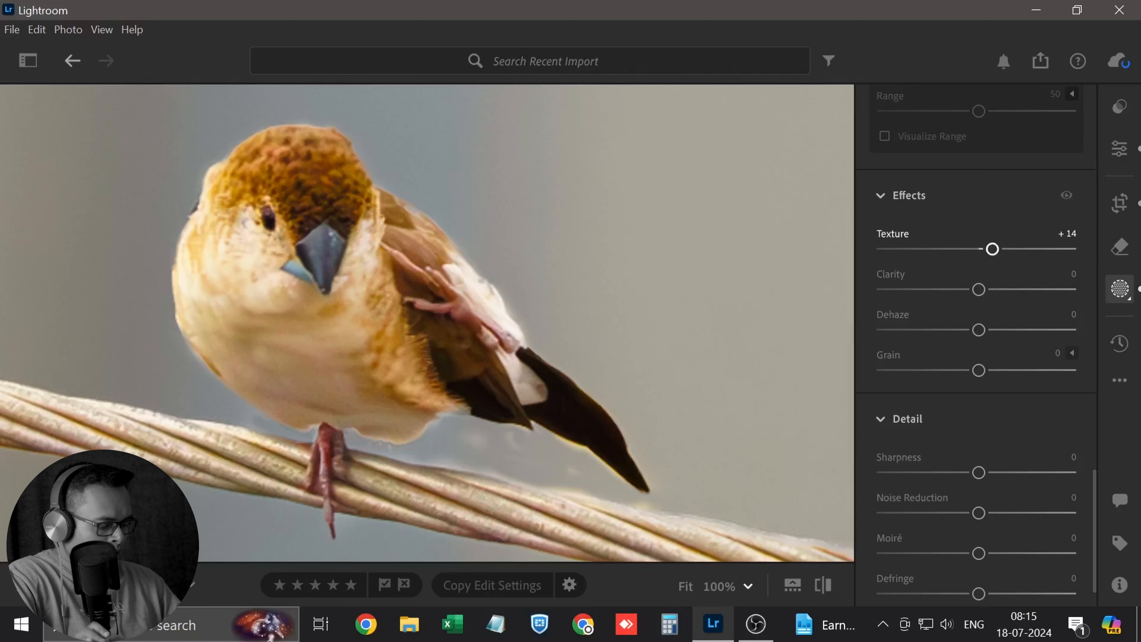
drag(978, 289, 994, 289)
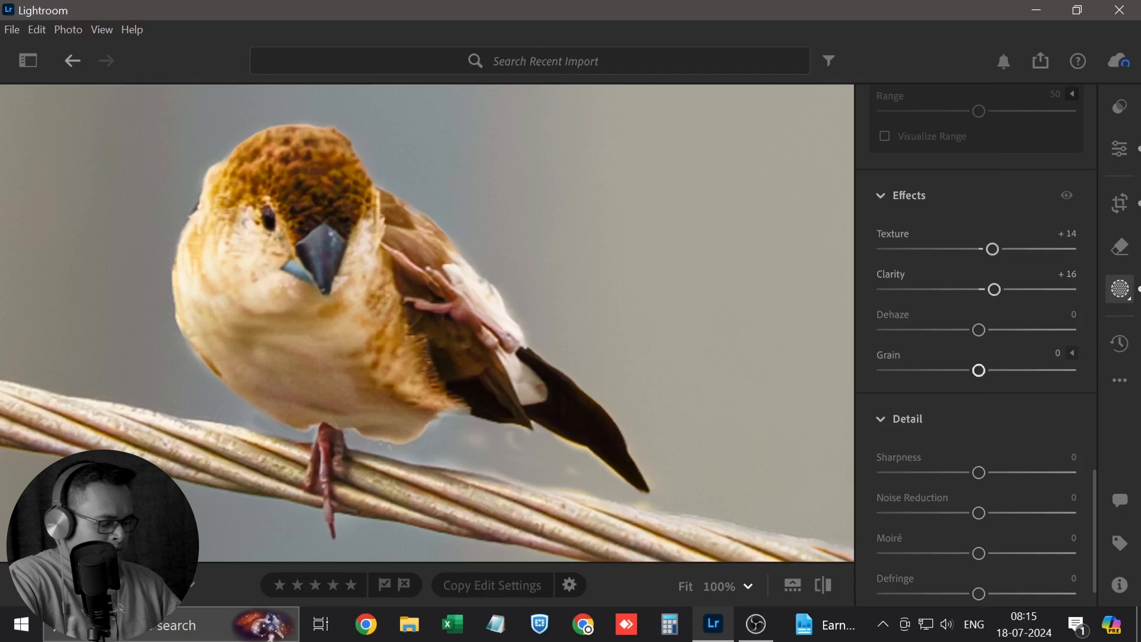
drag(979, 329, 981, 330)
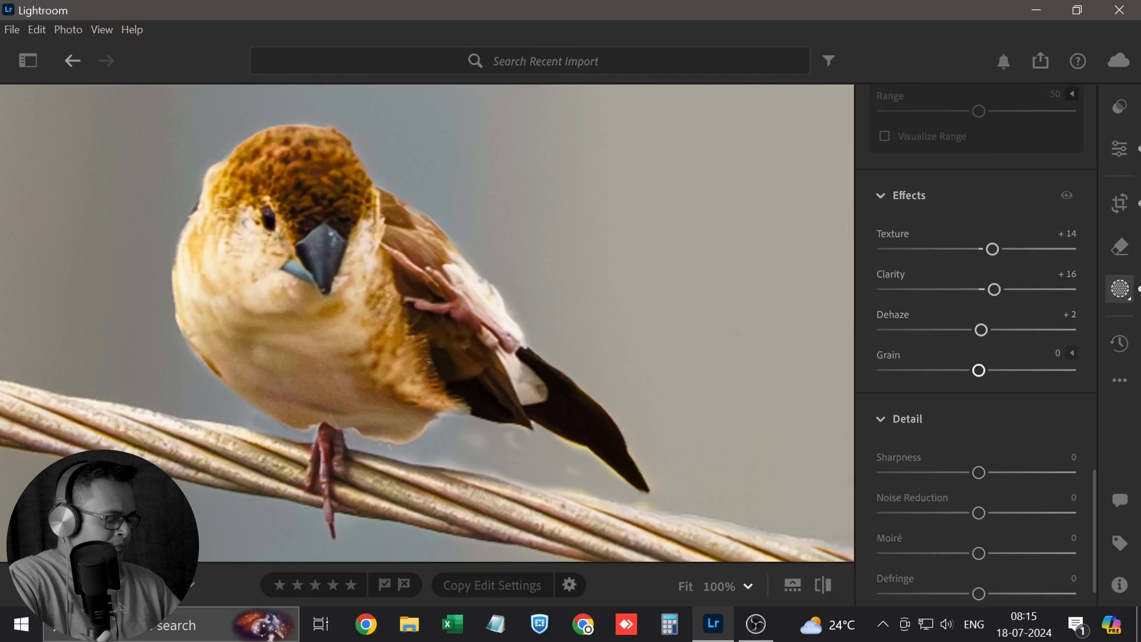
- Set the inverted mask's Noise Reduction to +12 and Sharpness to +7
scroll(978, 405, down, 1)
drag(978, 458, 991, 458)
drag(978, 418, 986, 417)
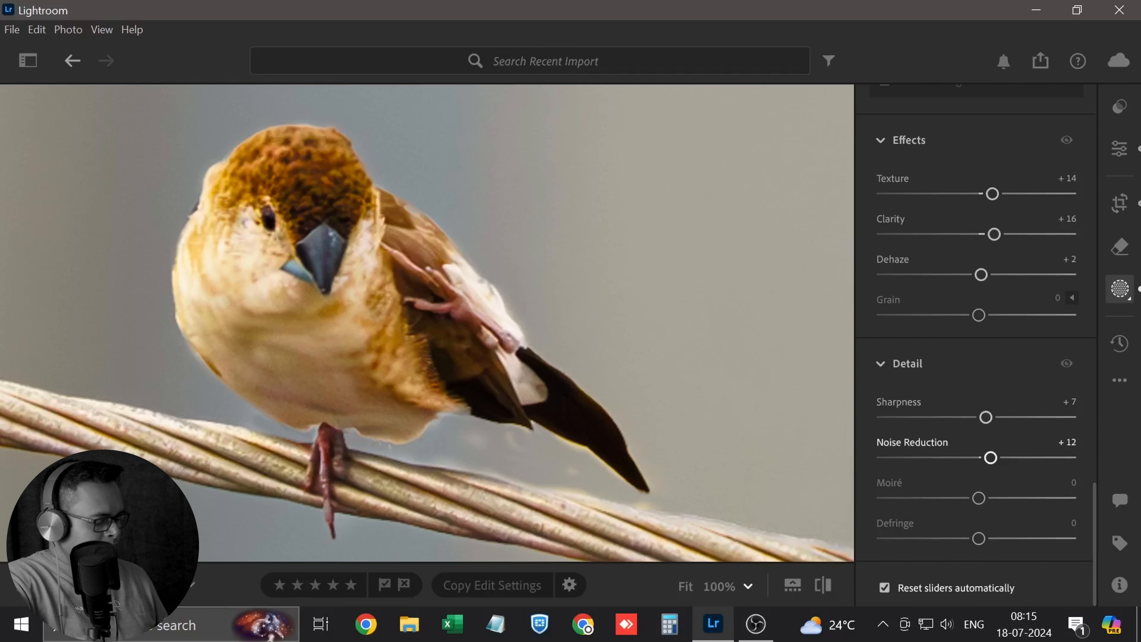
scroll(975, 404, up, 3)
scroll(975, 342, up, 12)
scroll(975, 314, up, 8)
scroll(975, 342, down, 20)
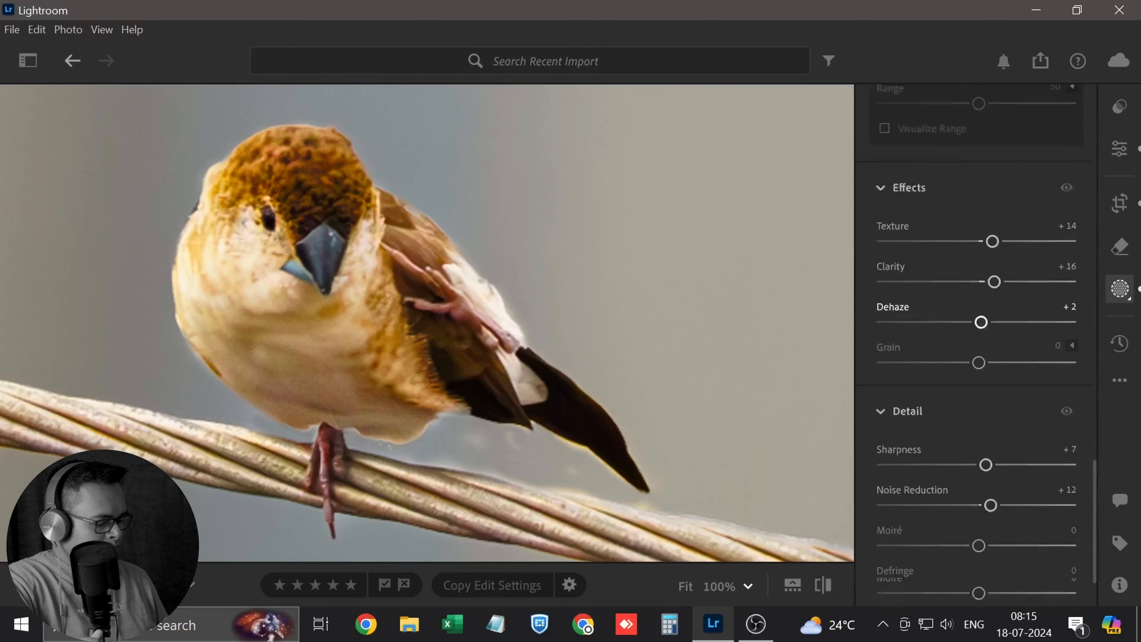
scroll(975, 342, down, 2)
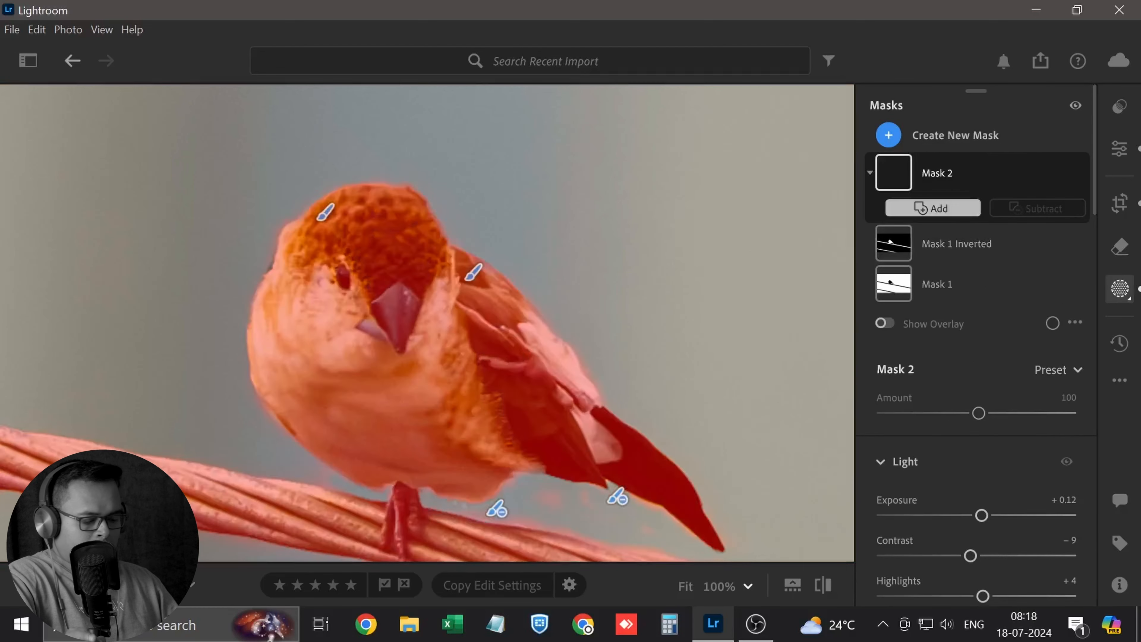
- Add a Brush to Mask 2 and set the mask's Exposure to +0.92 and Contrast to +19
click(933, 208)
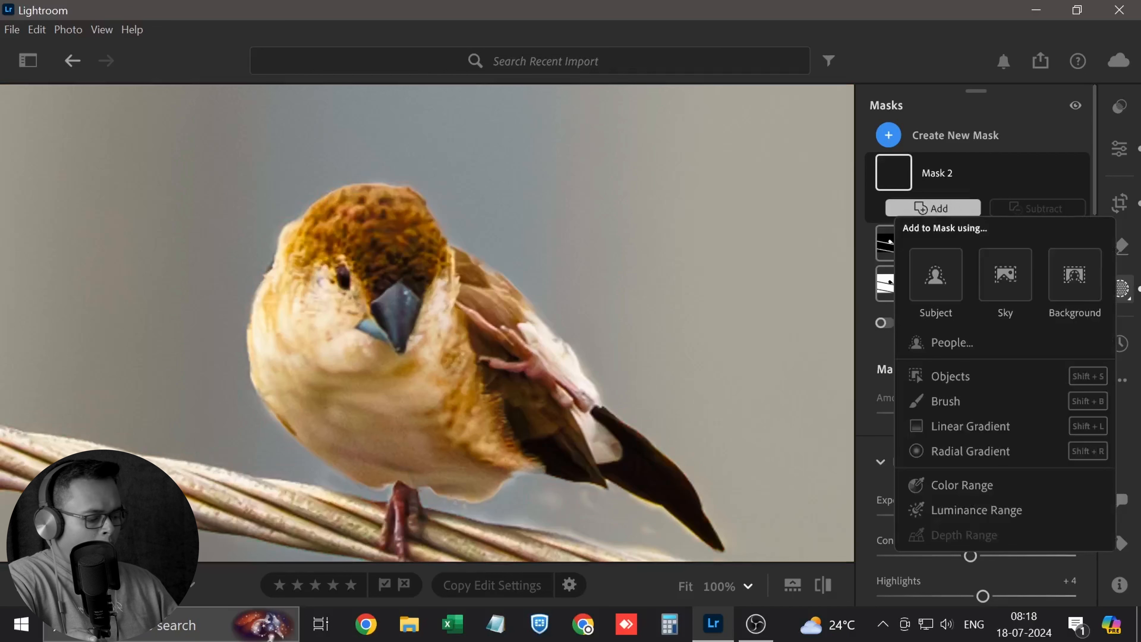
click(945, 400)
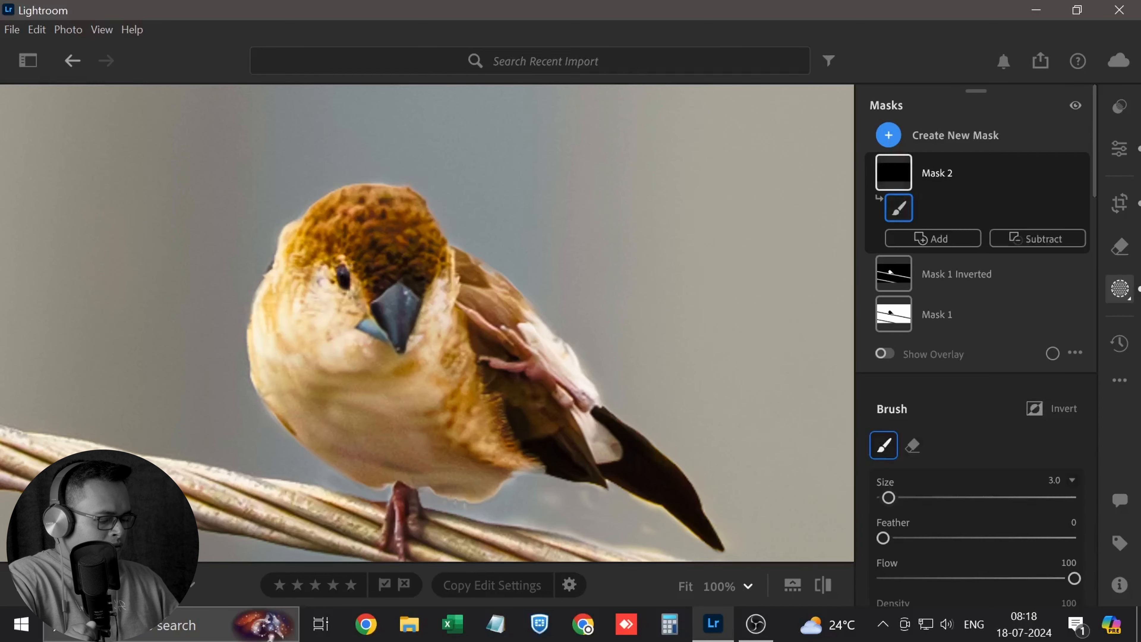
scroll(975, 407, down, 7)
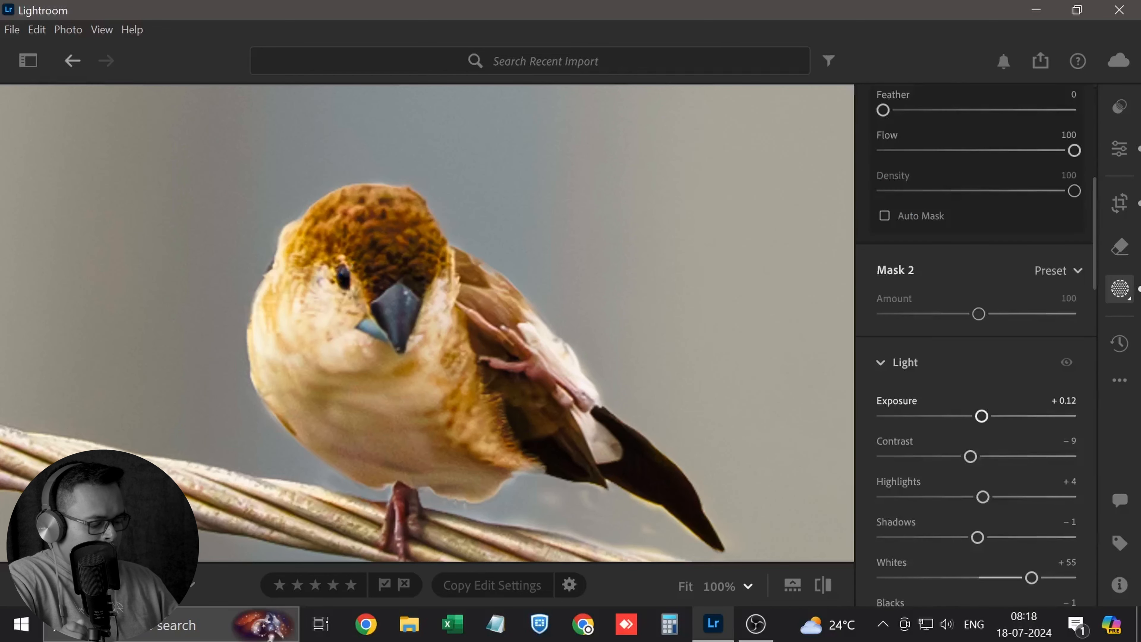
drag(981, 415, 1000, 415)
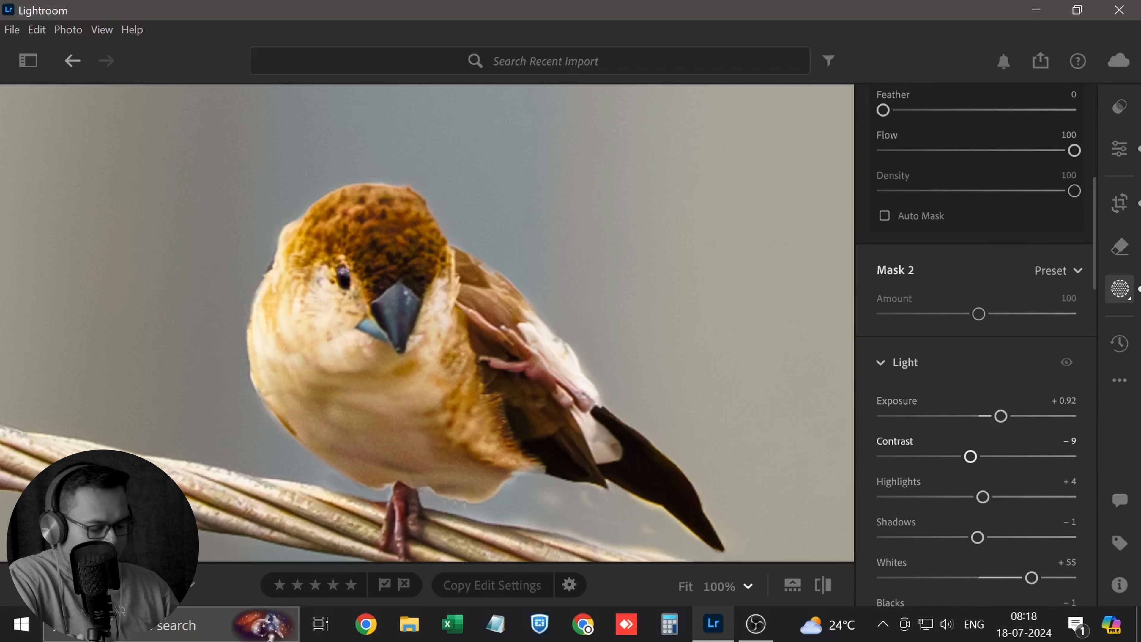
drag(971, 456, 996, 456)
- Set Mask 2's Blacks to -27, Whites to +85 and Highlights to +100
drag(983, 496, 952, 522)
scroll(1024, 490, down, 2)
drag(1032, 482, 1060, 483)
drag(1024, 402, 1049, 402)
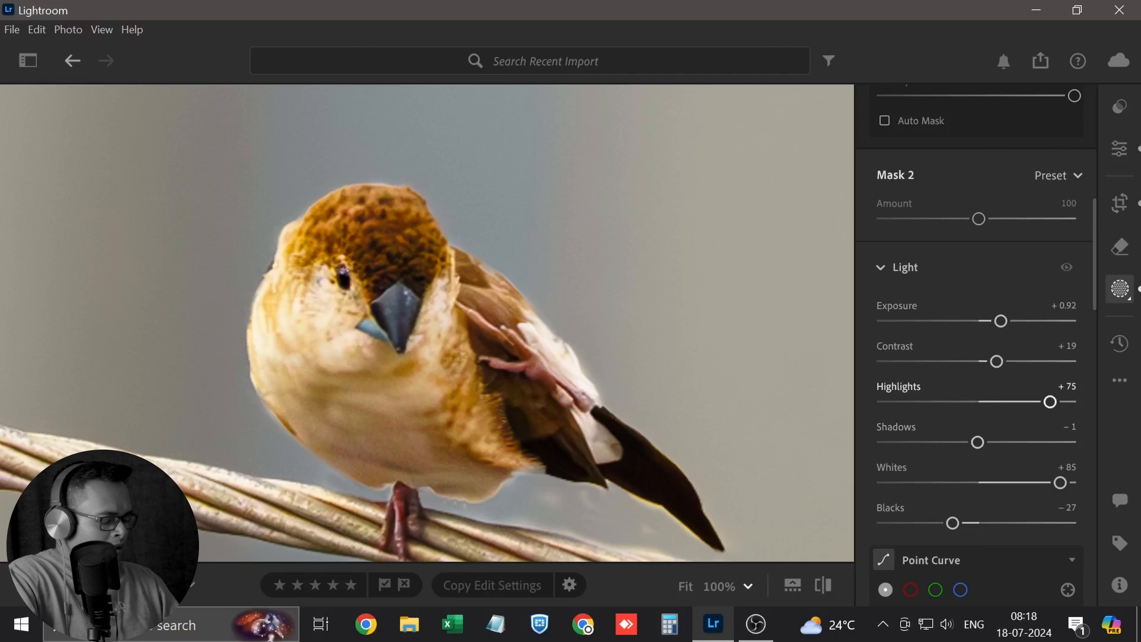
drag(1049, 402, 1074, 401)
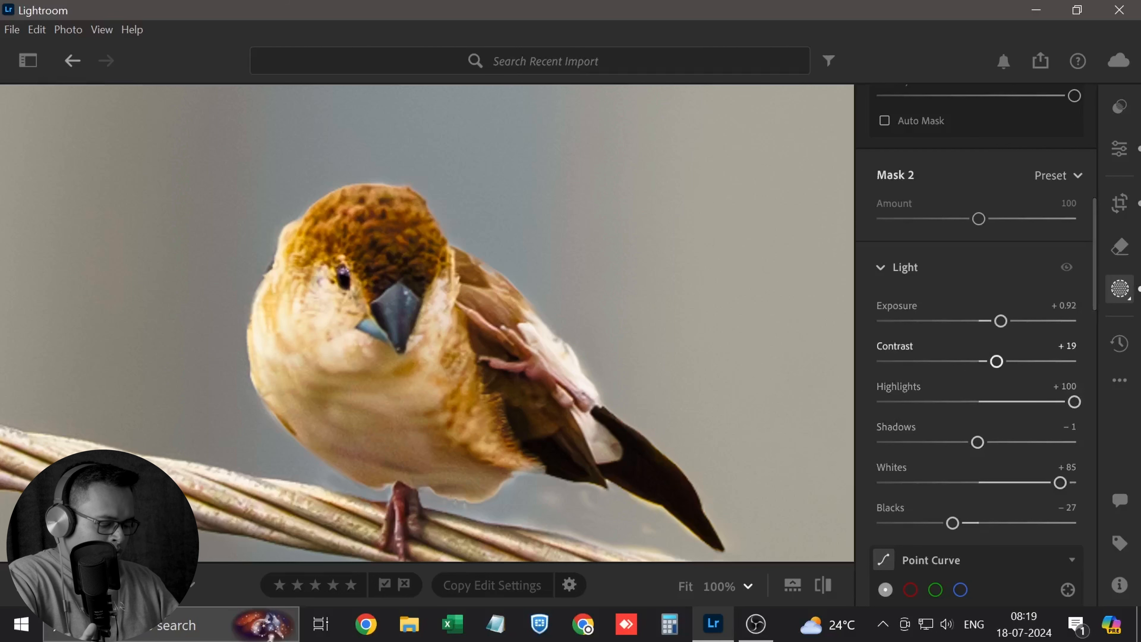
mouse_move(1000, 320)
mouse_down()
mouse_move(1039, 321)
mouse_move(991, 321)
mouse_move(1001, 321)
mouse_up()
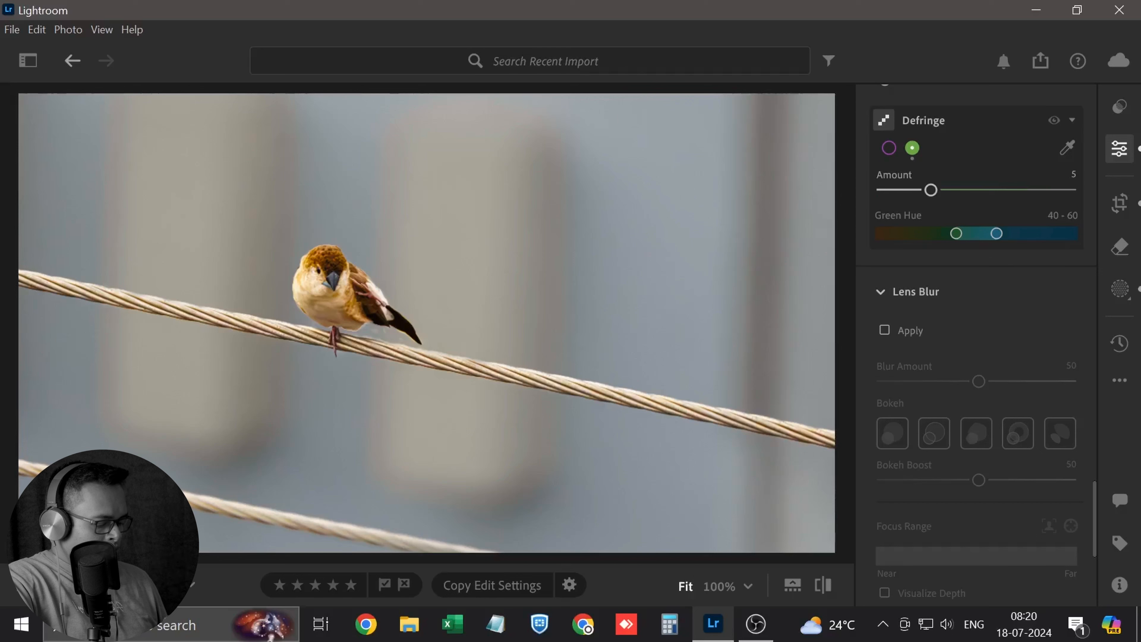
- Apply Lens Blur to the photo
click(884, 329)
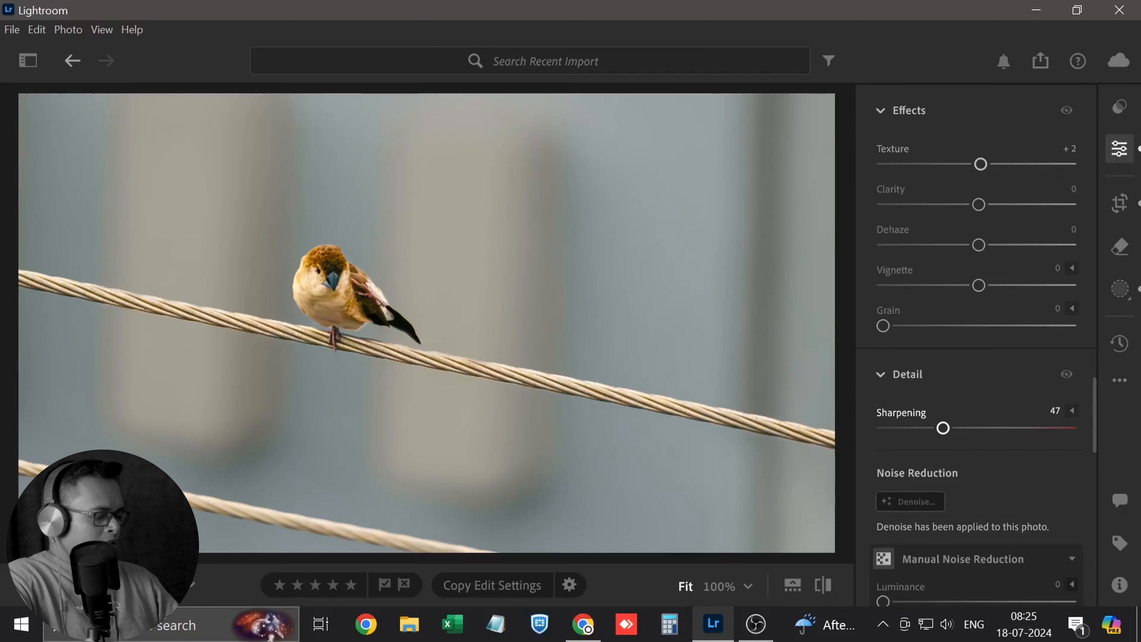
scroll(979, 314, up, 5)
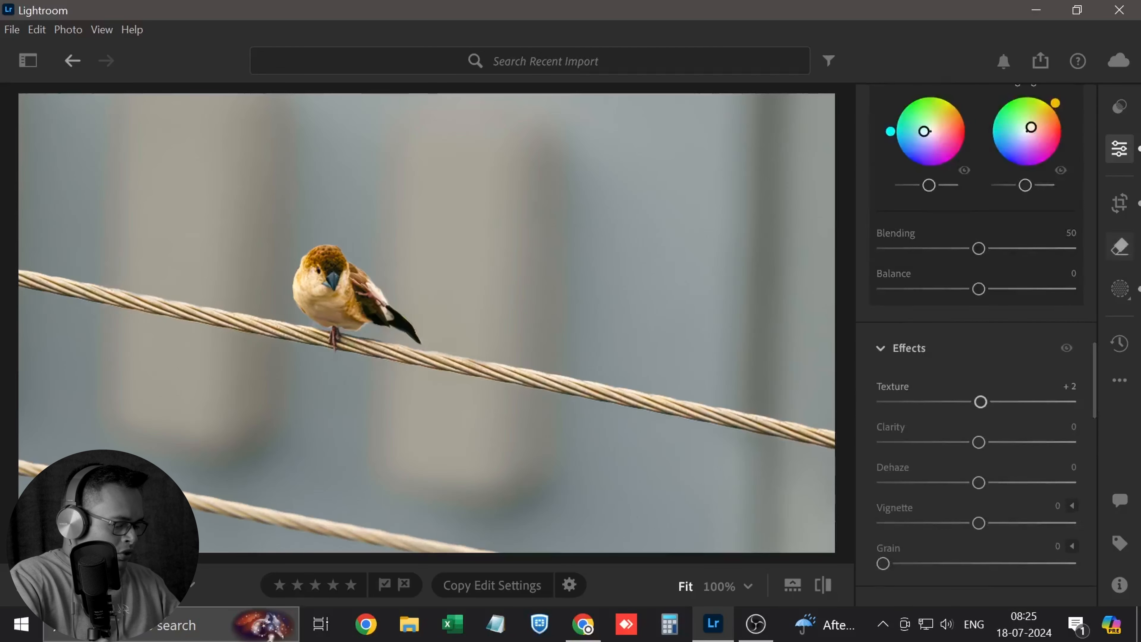
- Examine the photo for leftover blemishes using the Remove tool's Visualize Spots view, with the brush size reduced to 15
key(h)
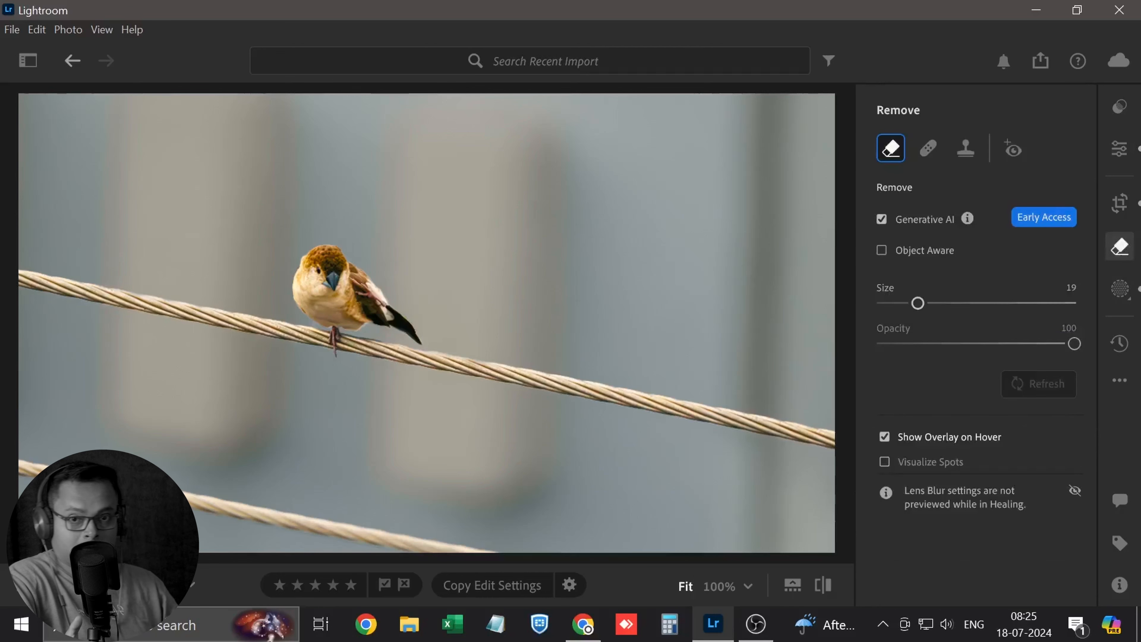
key(a)
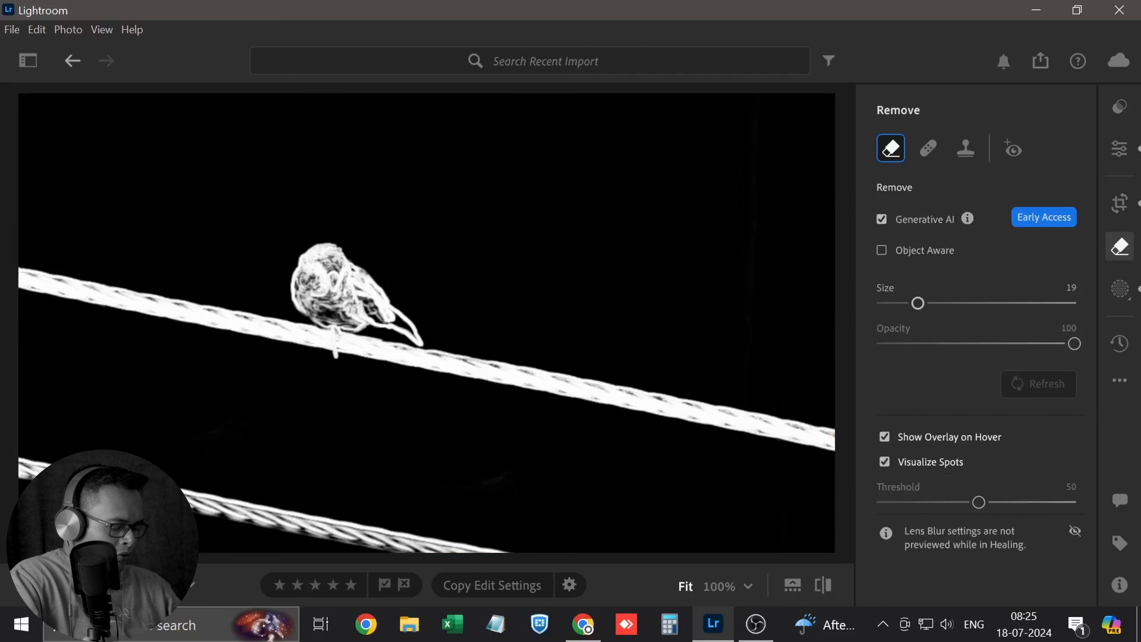
key(bracketleft)
key(bracketleft)
key(bracketleft)
key(bracketleft)
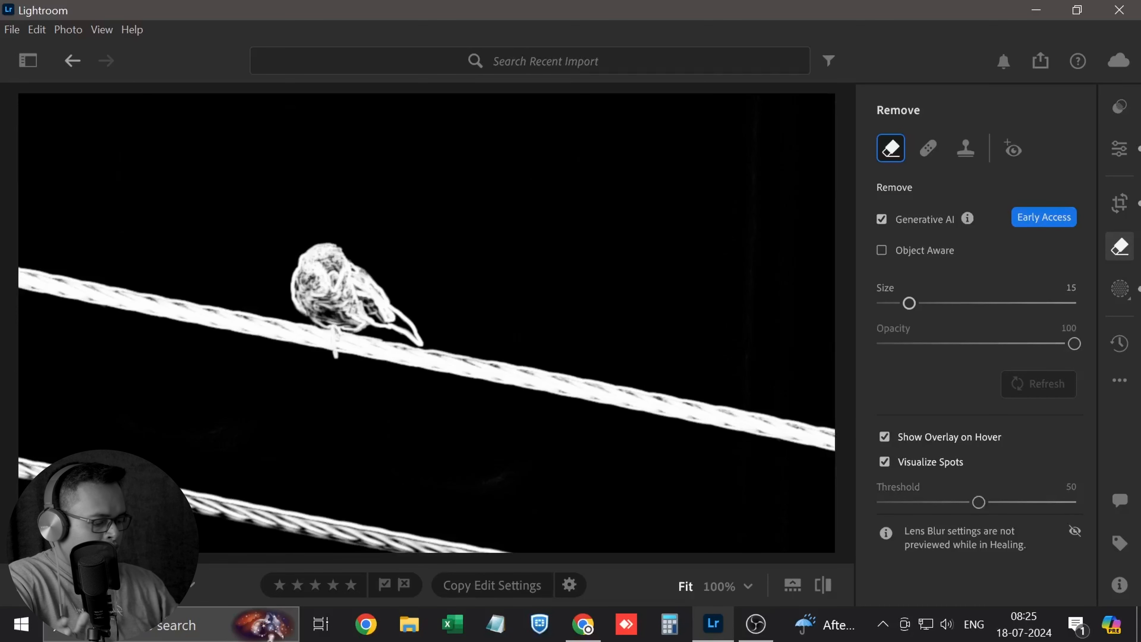
click(925, 462)
click(885, 462)
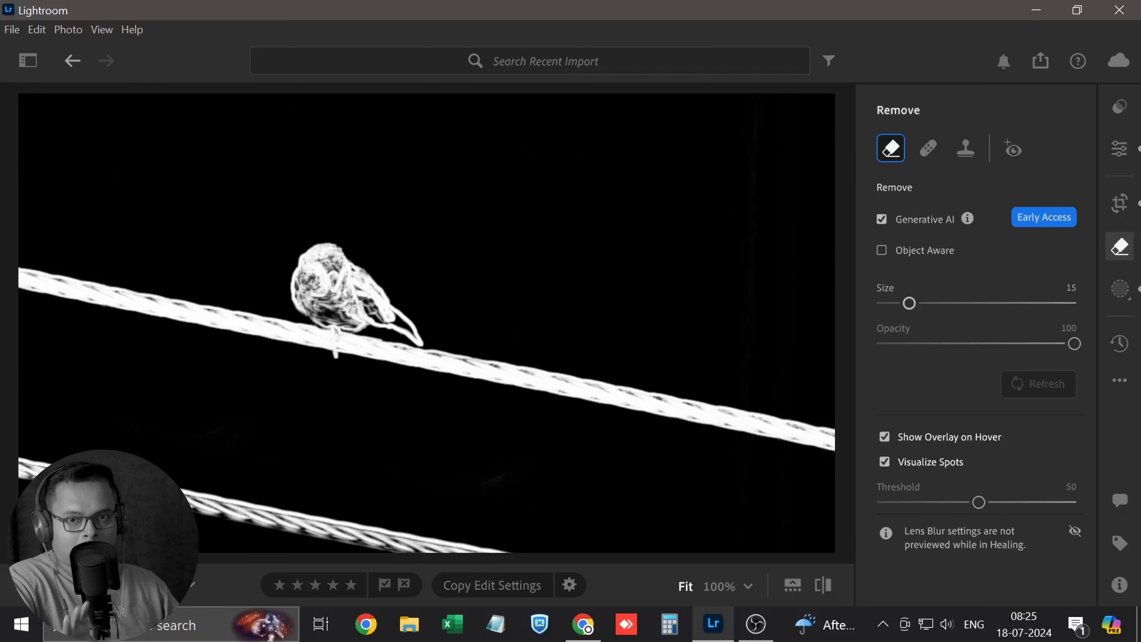
key(a)
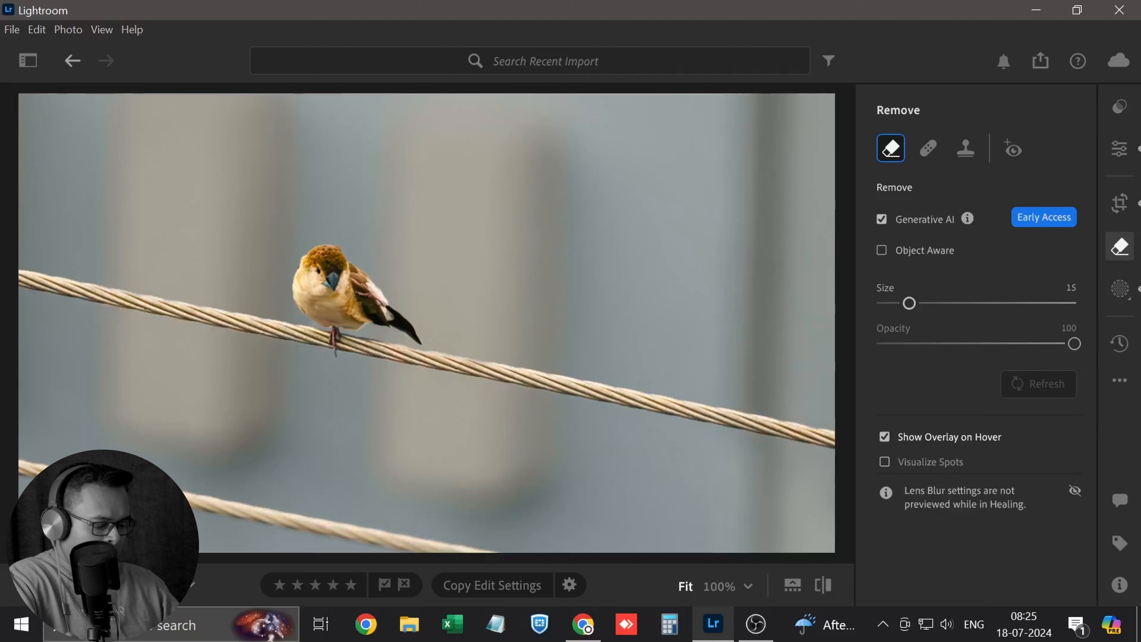
click(1119, 247)
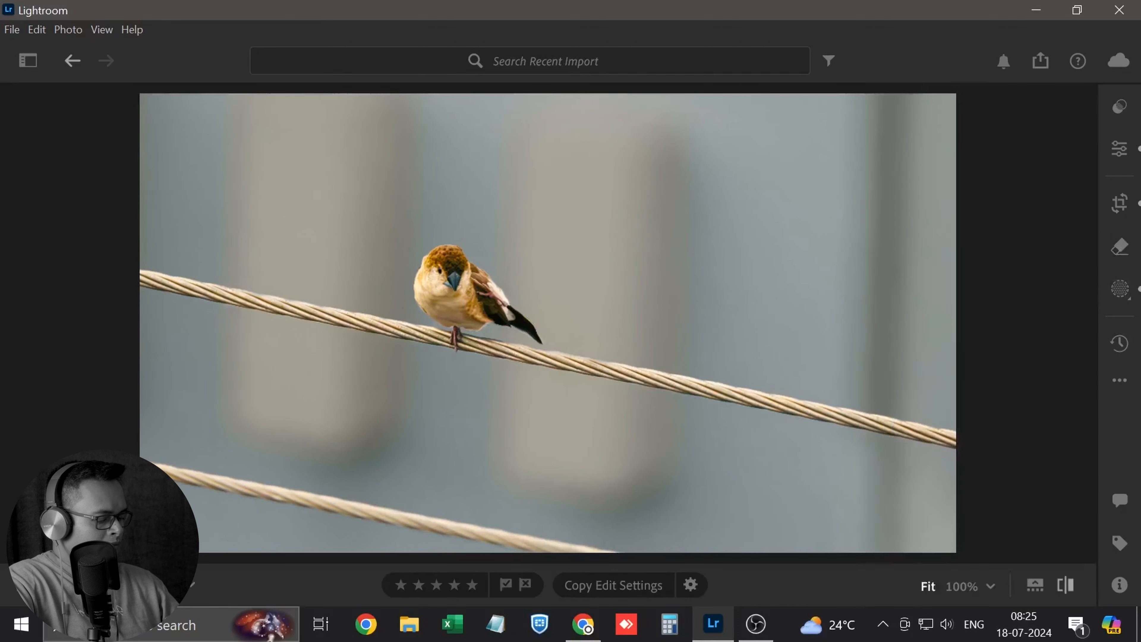
- Compare the edited bird photo with its original version and return to the edited view
click(1065, 584)
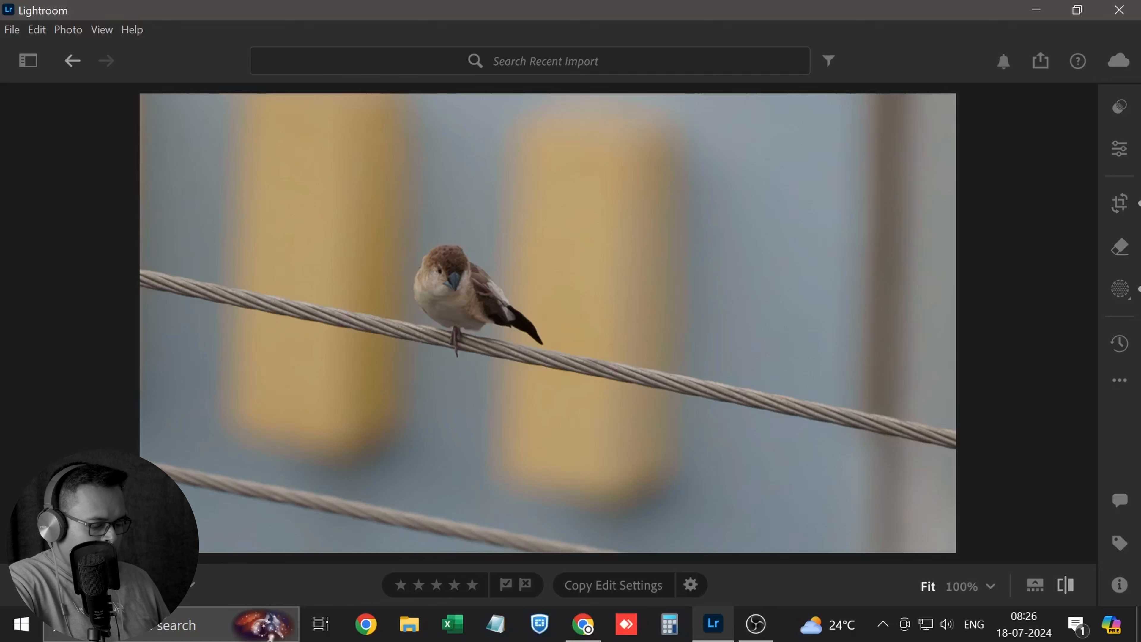
key(backslash)
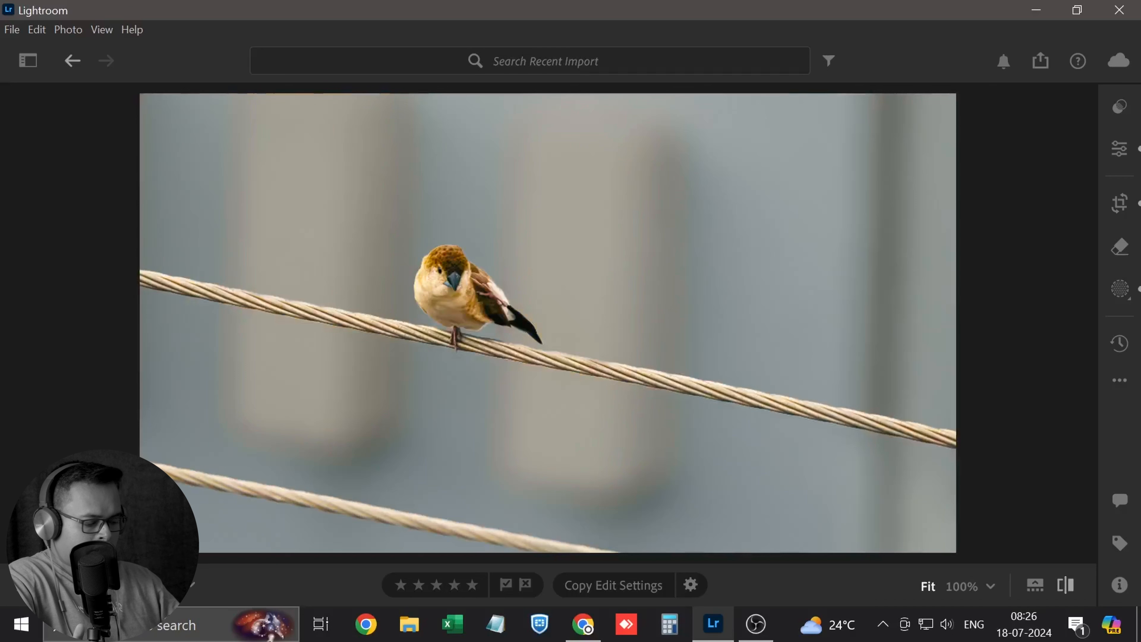
- Open the export settings for the edited photo and set the custom file name to "Song Bird"
key(alt+f)
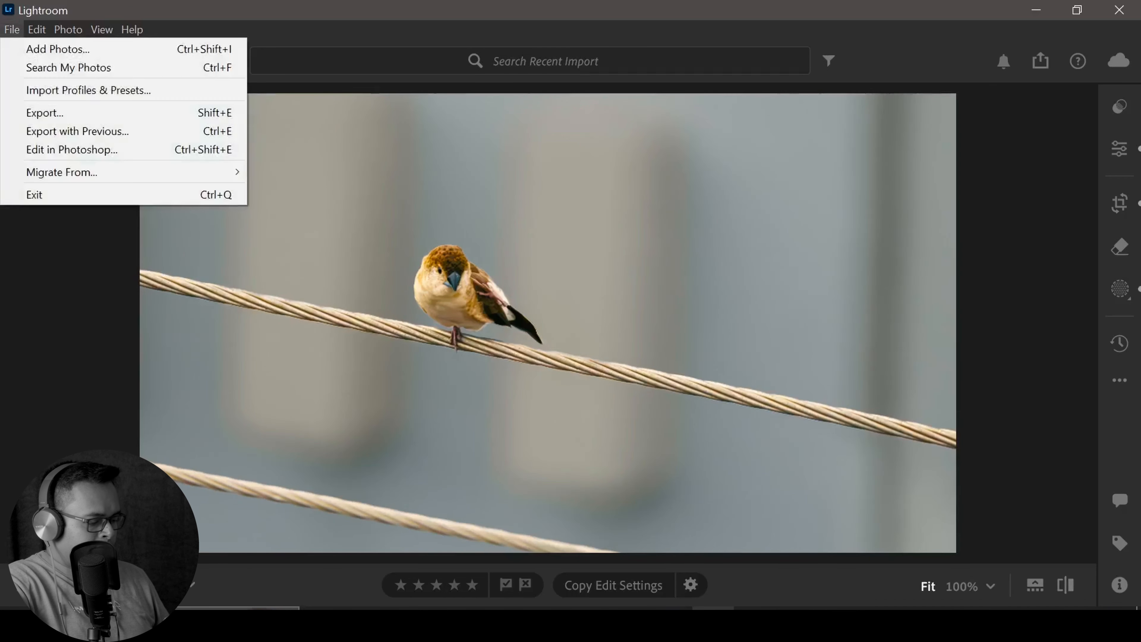
click(45, 112)
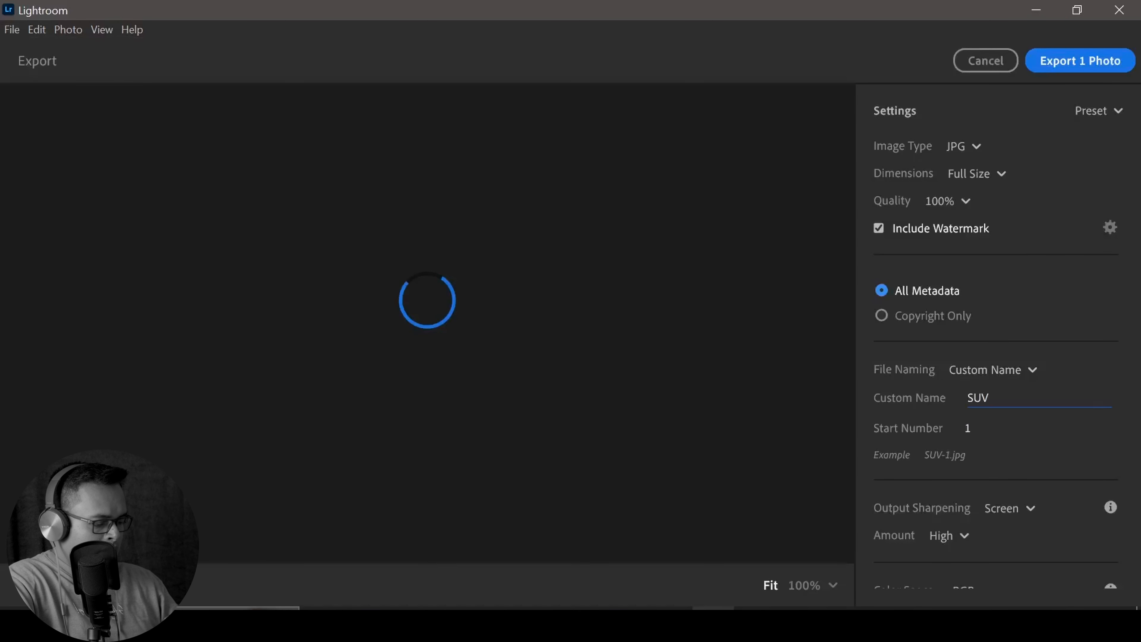
double_click(978, 398)
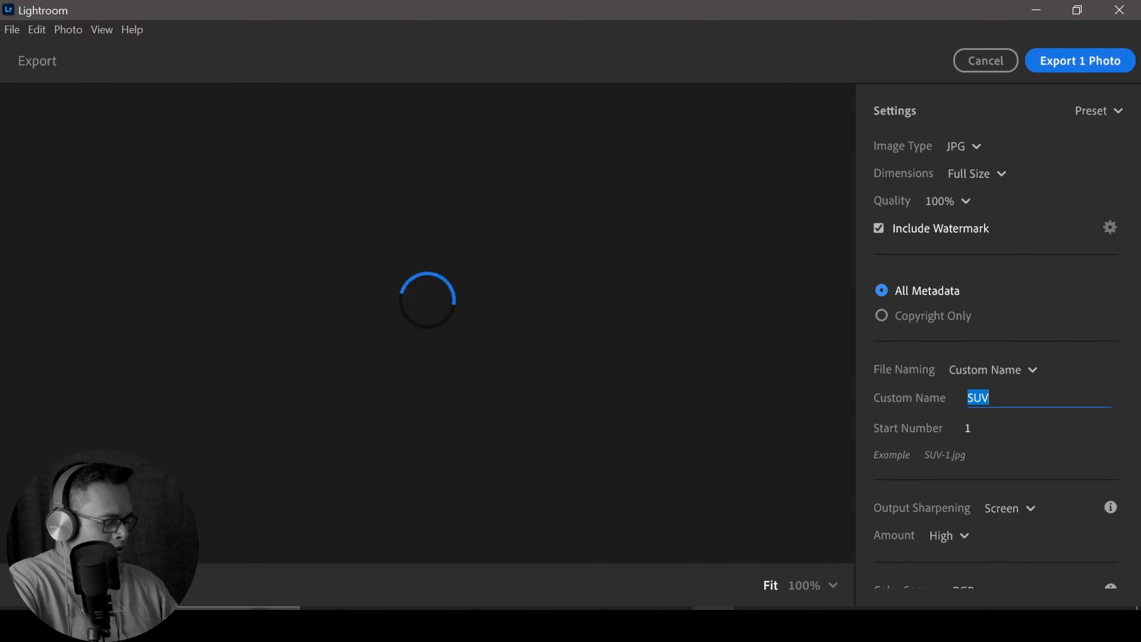
text(Song Bird)
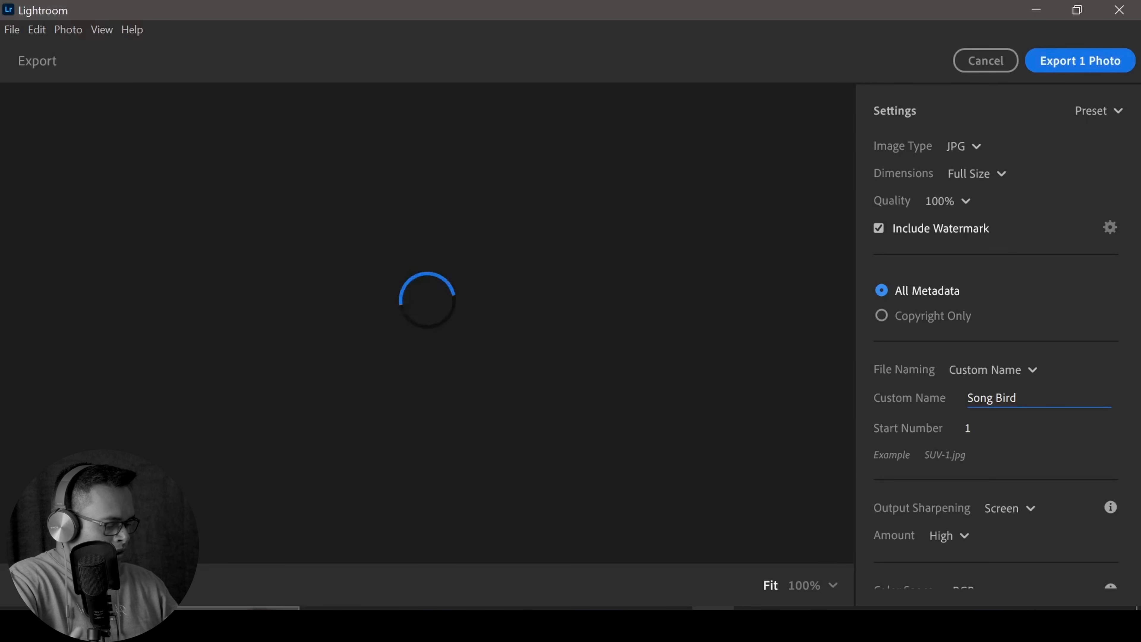
- Choose JPG as the export image type and keep the dimensions at Full Size
click(963, 147)
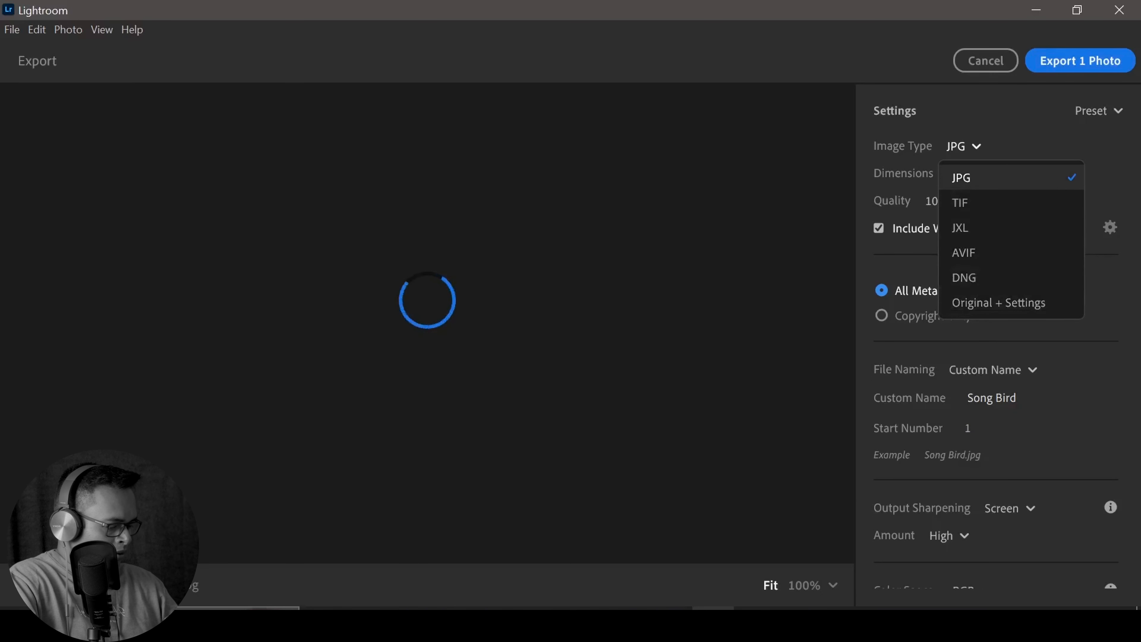
click(970, 177)
click(976, 174)
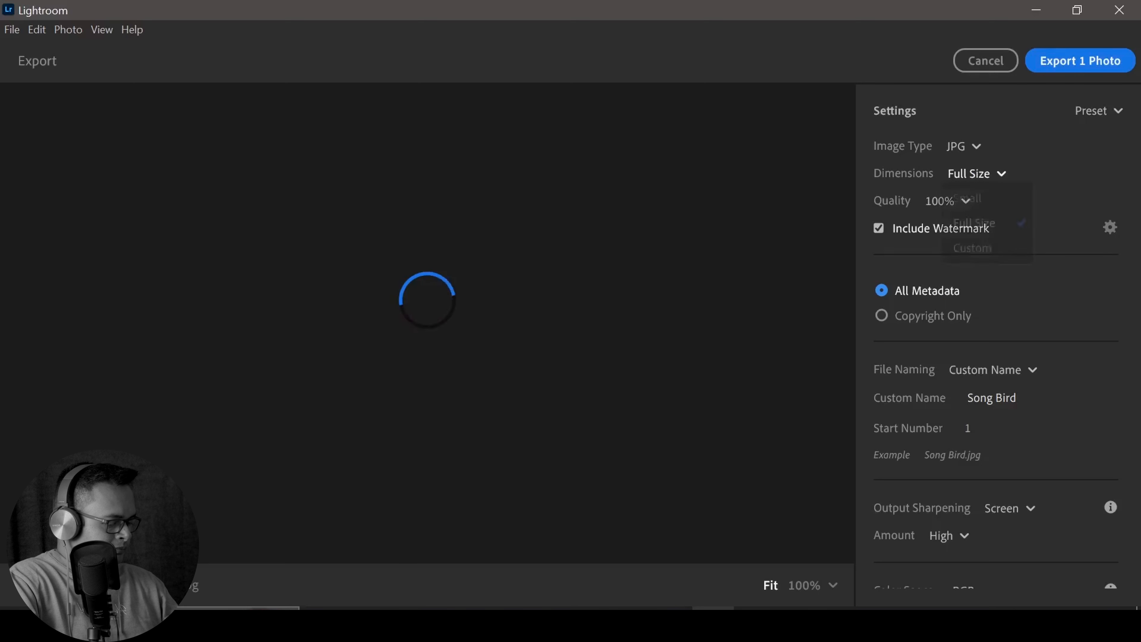
click(977, 174)
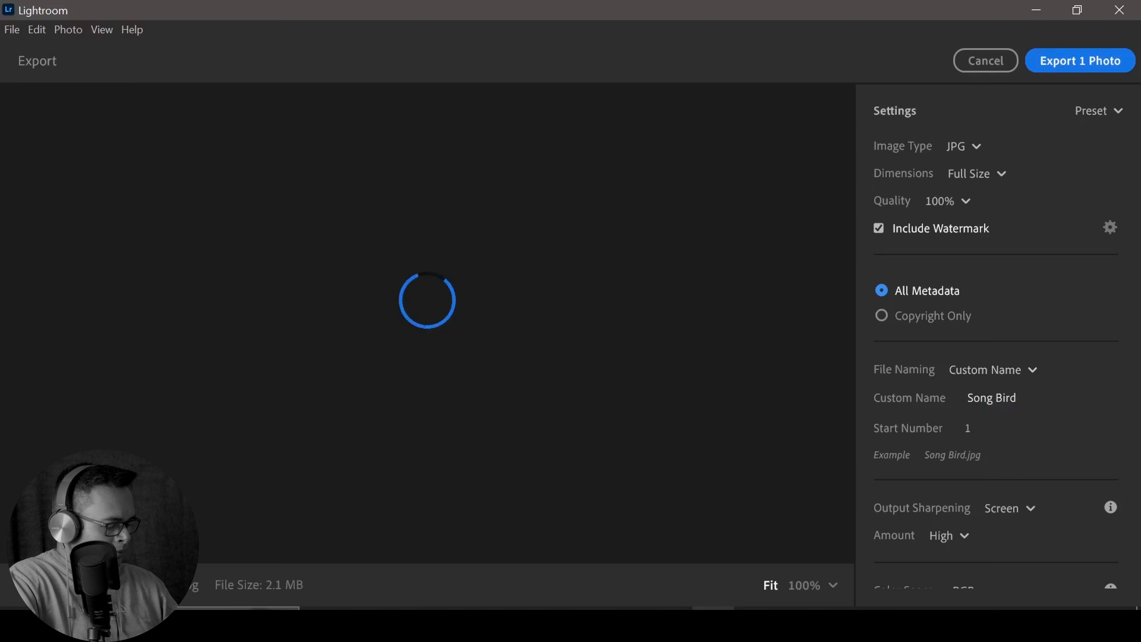
- Review the remaining export settings and the graphic watermark's anchor, size, opacity and offset settings, then return to the export settings
scroll(995, 342, down, 3)
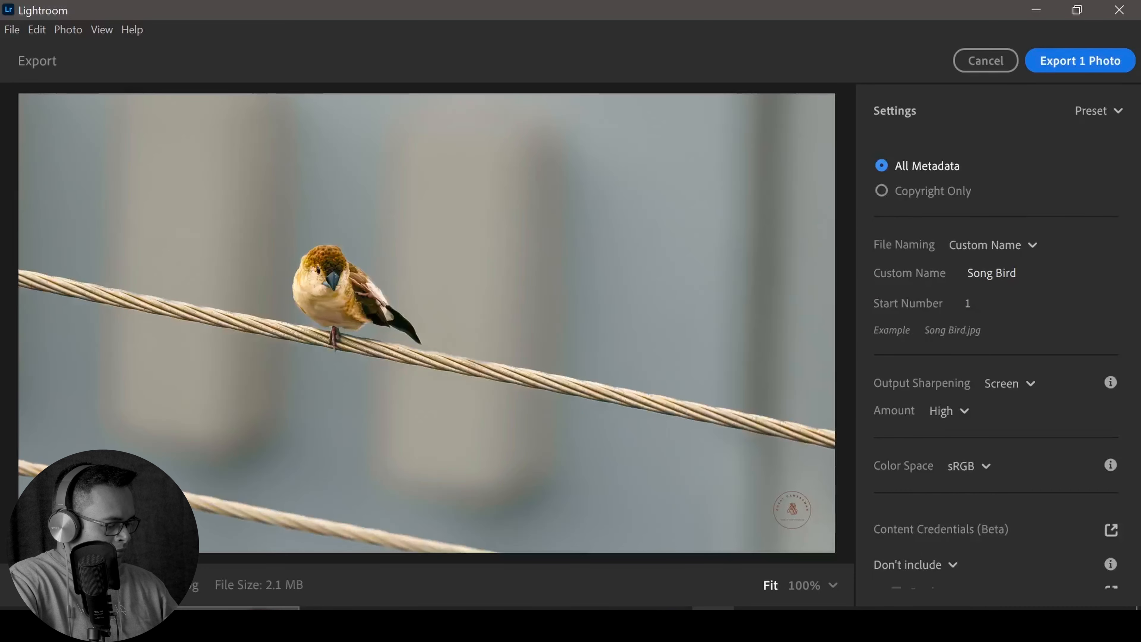
scroll(995, 341, up, 3)
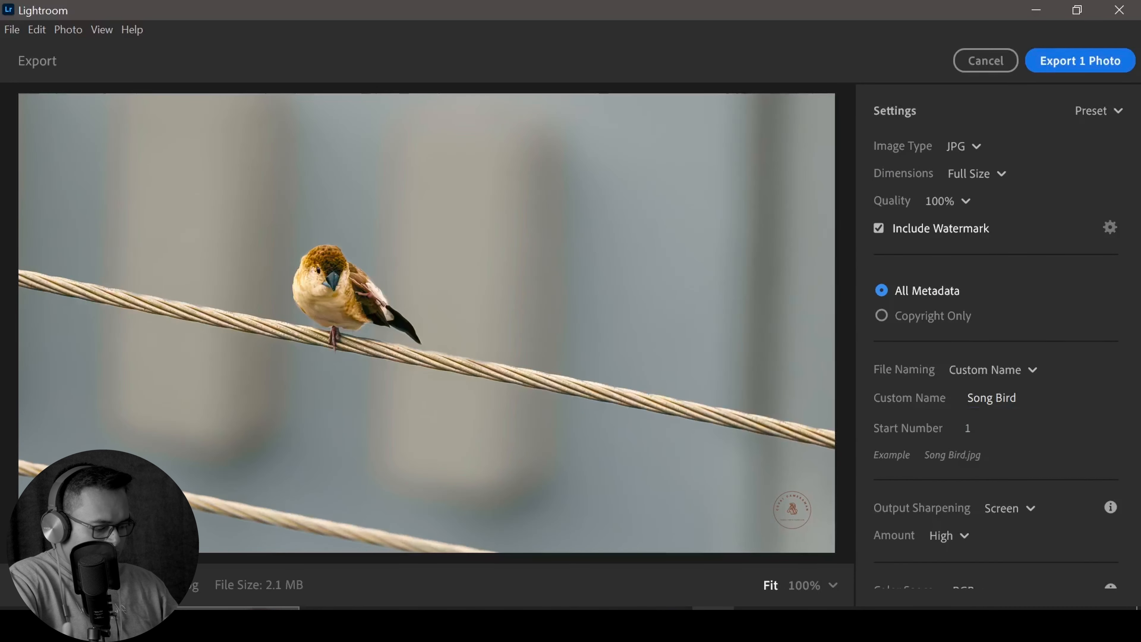
click(1110, 227)
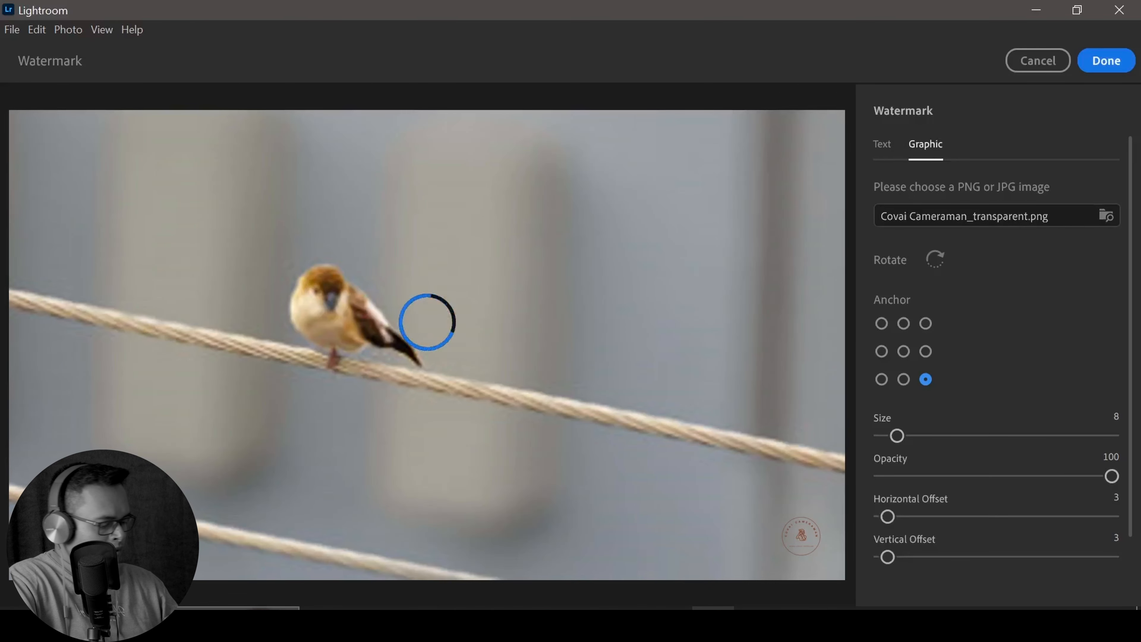
scroll(995, 342, down, 2)
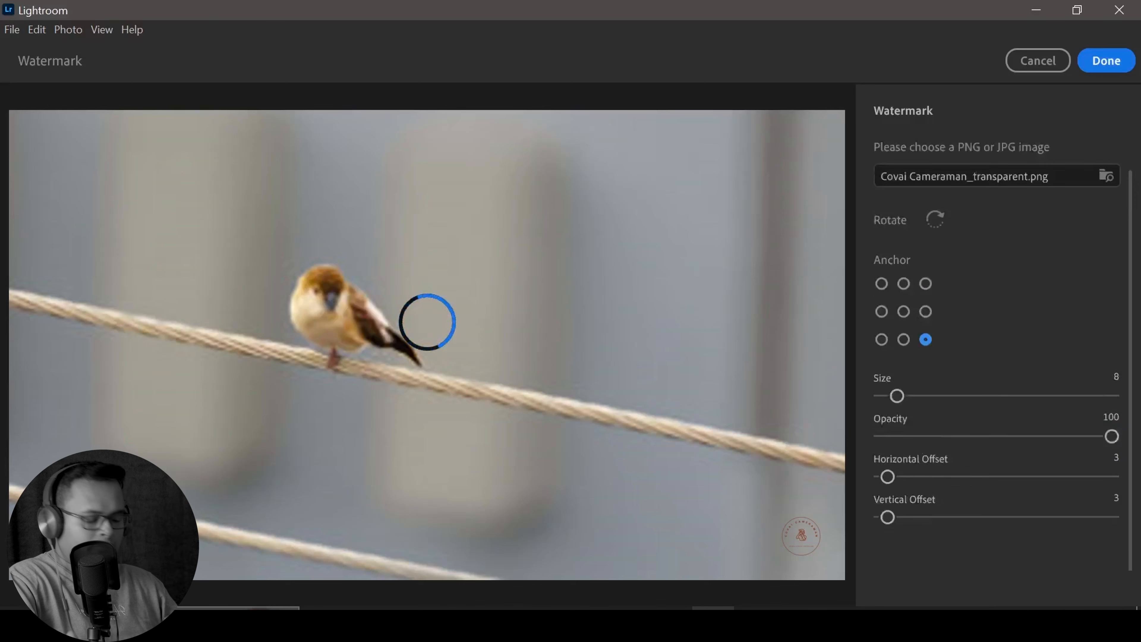
scroll(995, 342, up, 2)
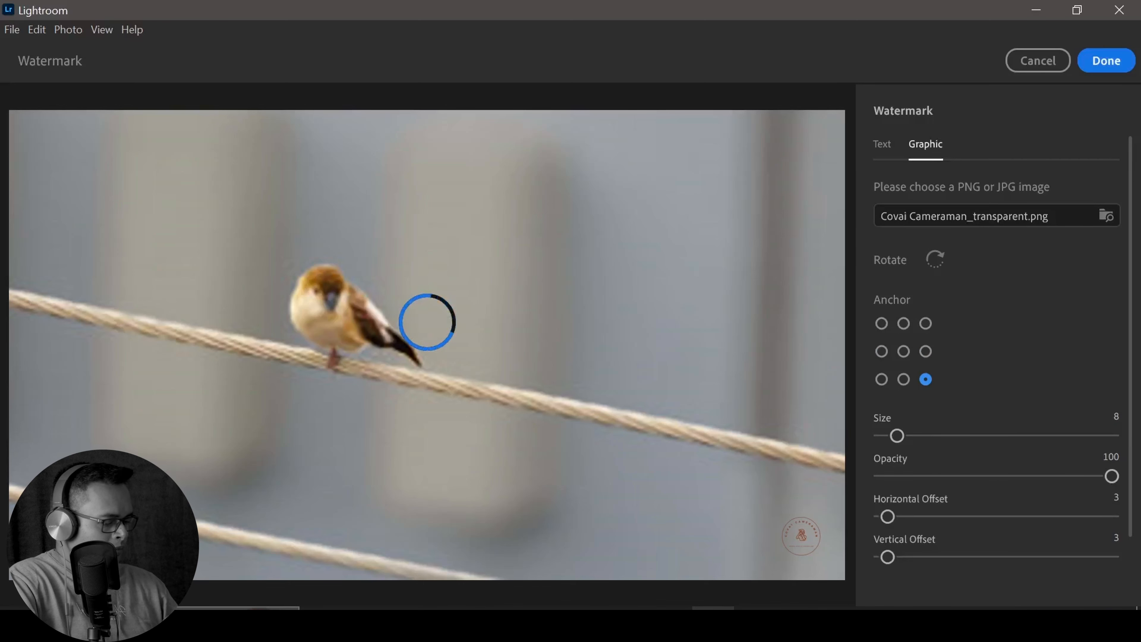
click(1106, 61)
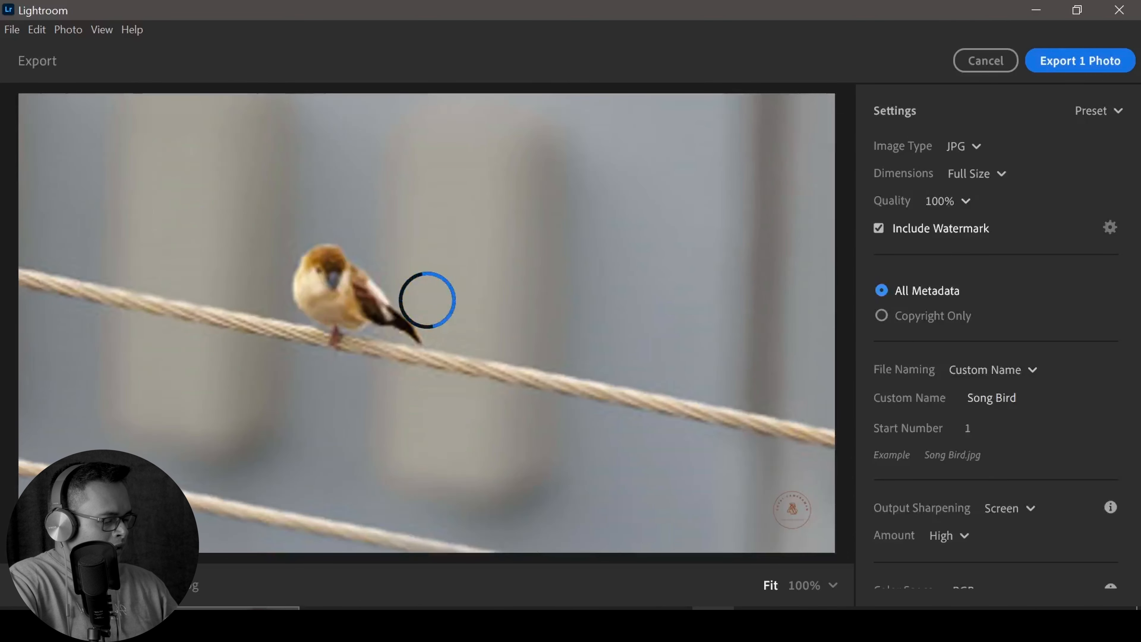
- Start exporting the photo and browse to the Terrace Shoots folder in Pictures as the destination
scroll(995, 347, down, 5)
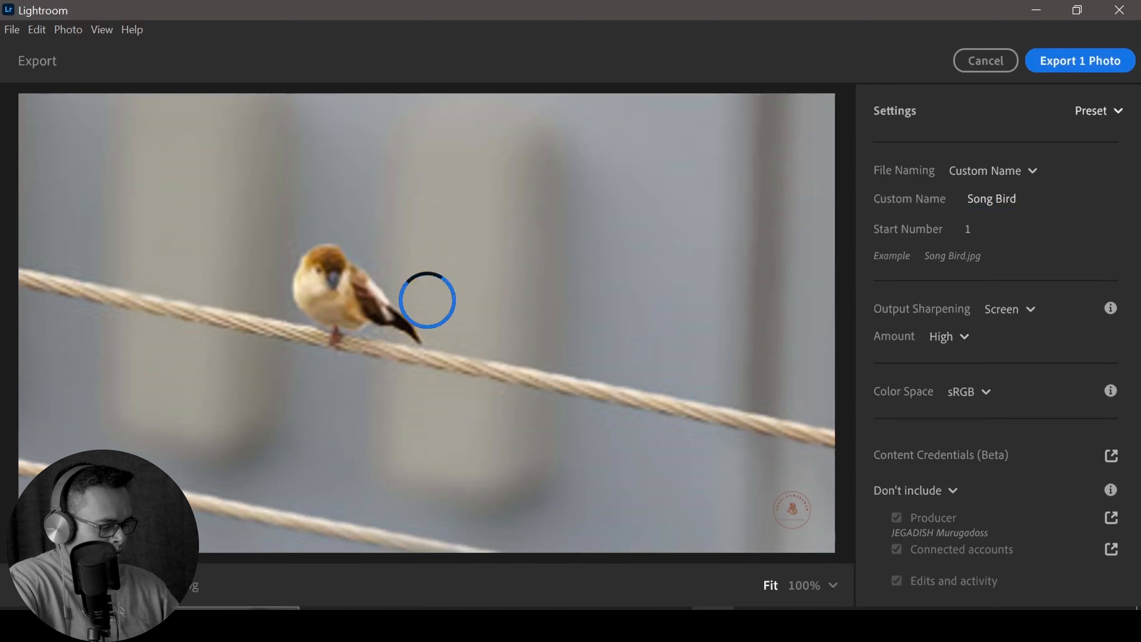
click(1079, 61)
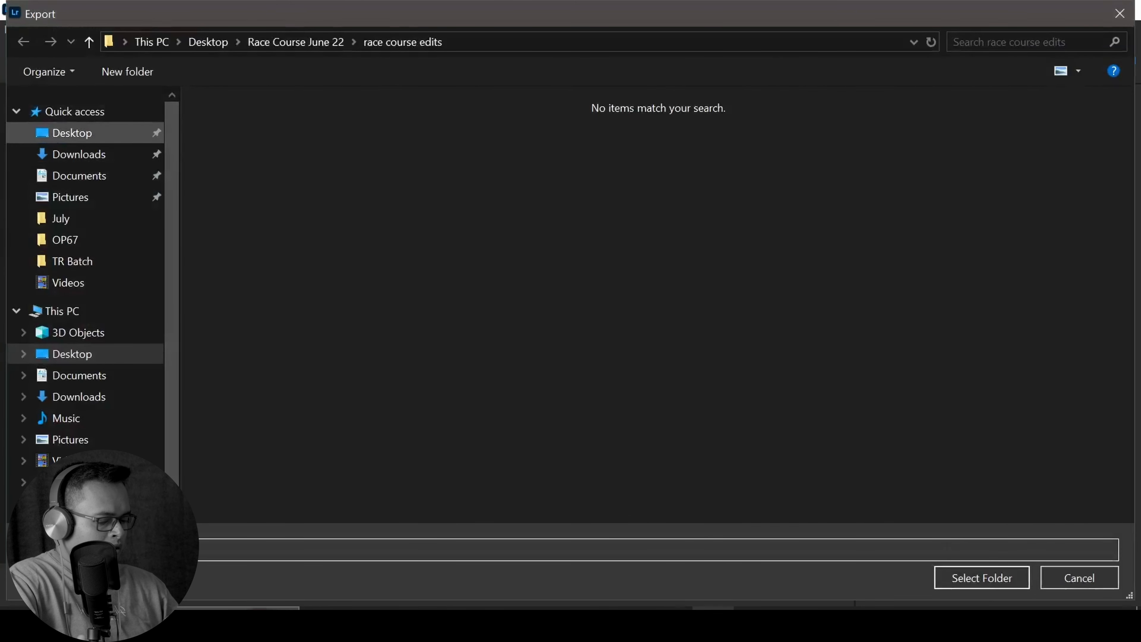
click(70, 197)
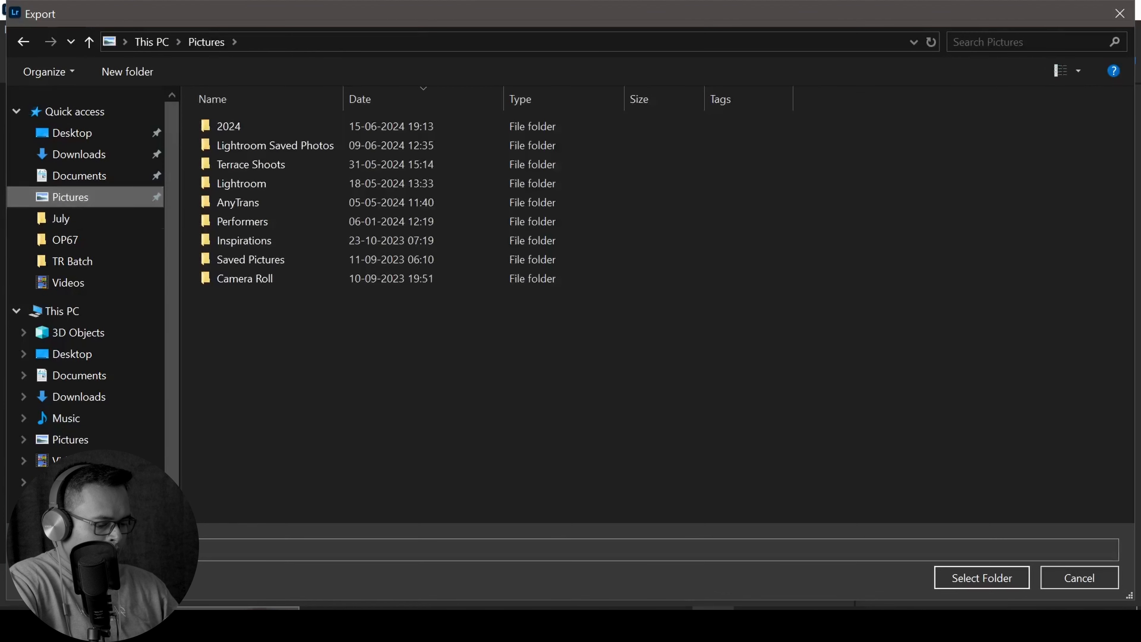
double_click(269, 164)
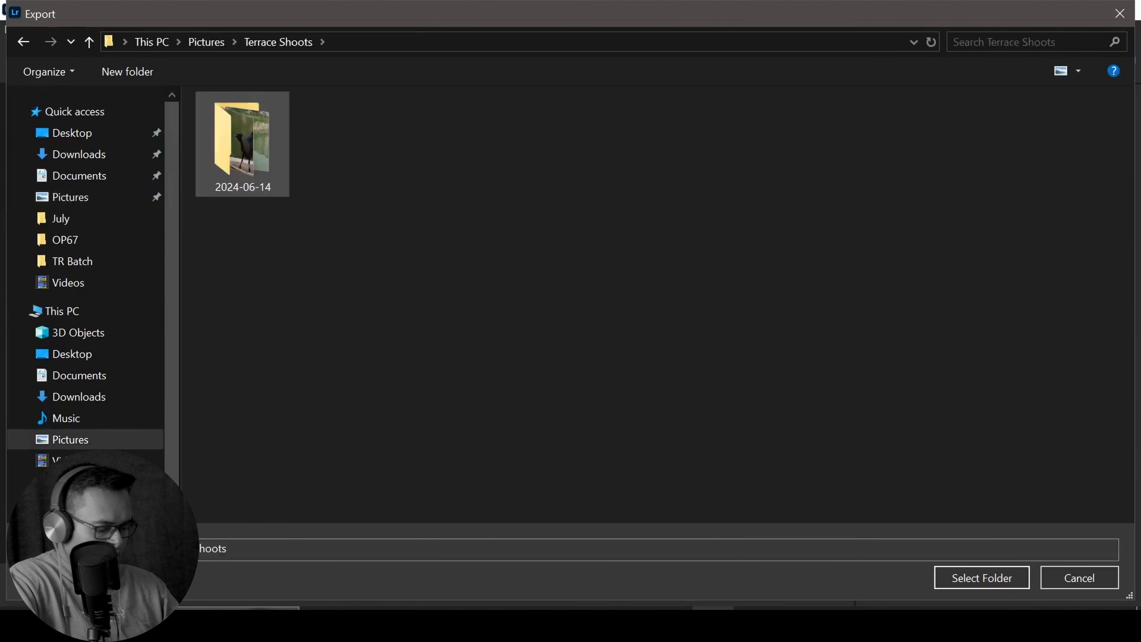
- Try to export to a folder named "Song Bird" inside Terrace Shoots
click(228, 549)
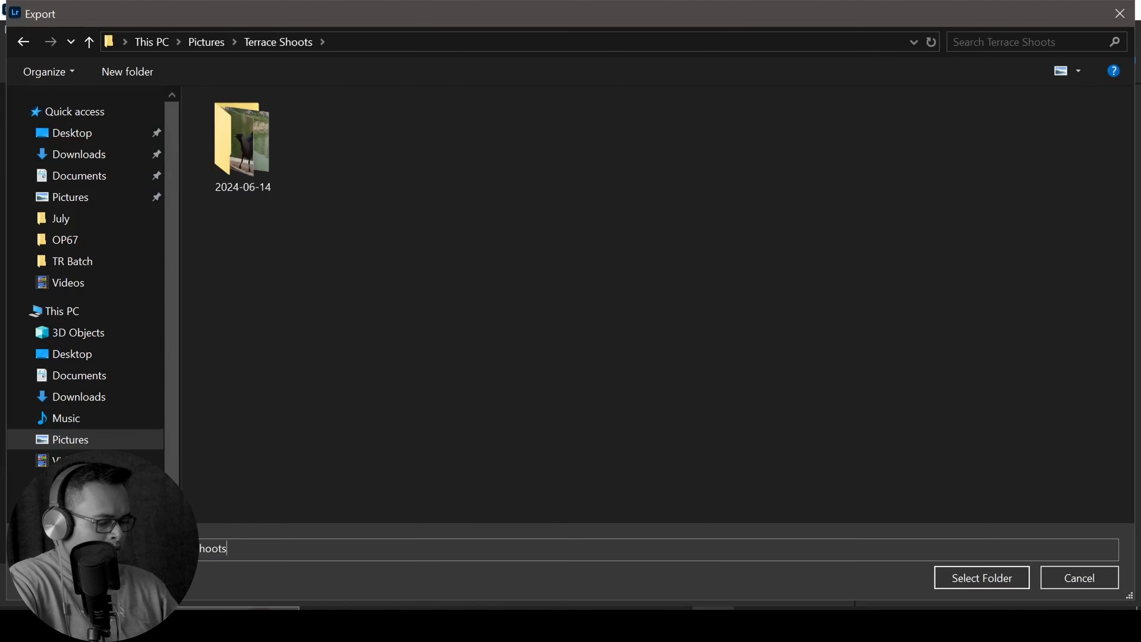
key(ctrl+a)
key(BackSpace)
text(d)
click(982, 578)
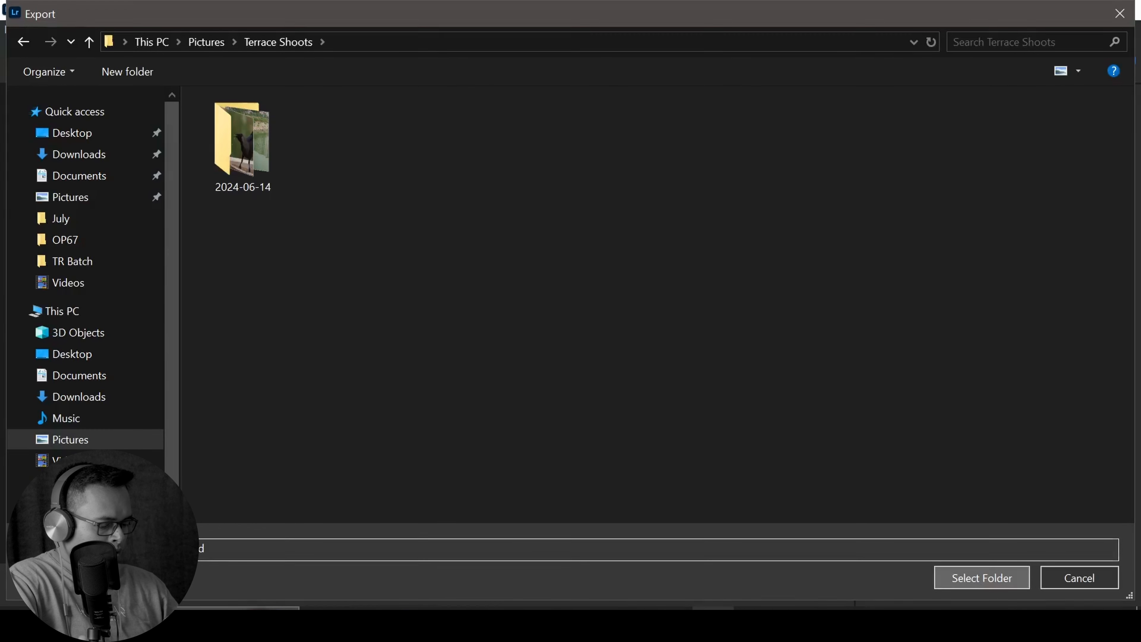
key(Return)
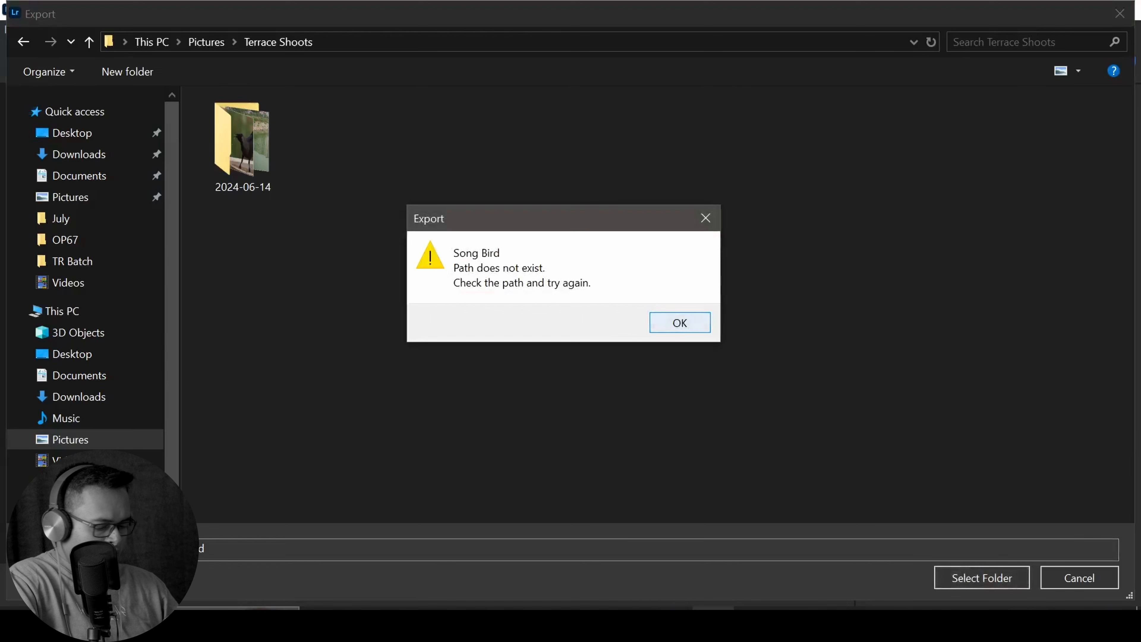
- Choose the 2024-06-14 folder inside Terrace Shoots as the destination and export the photo there
double_click(242, 146)
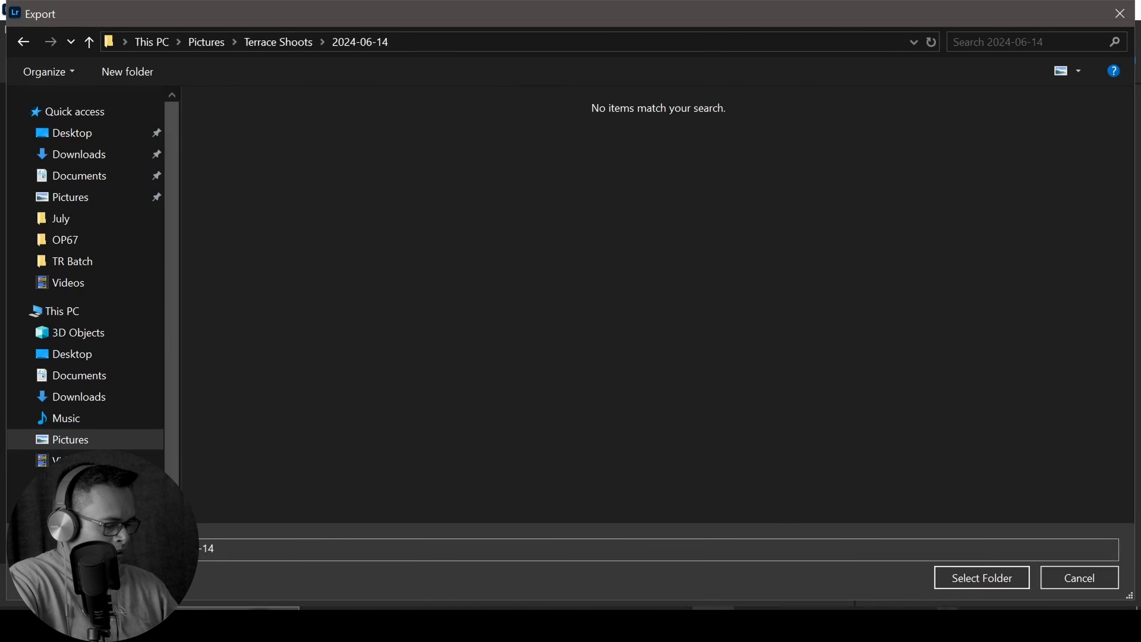
click(981, 578)
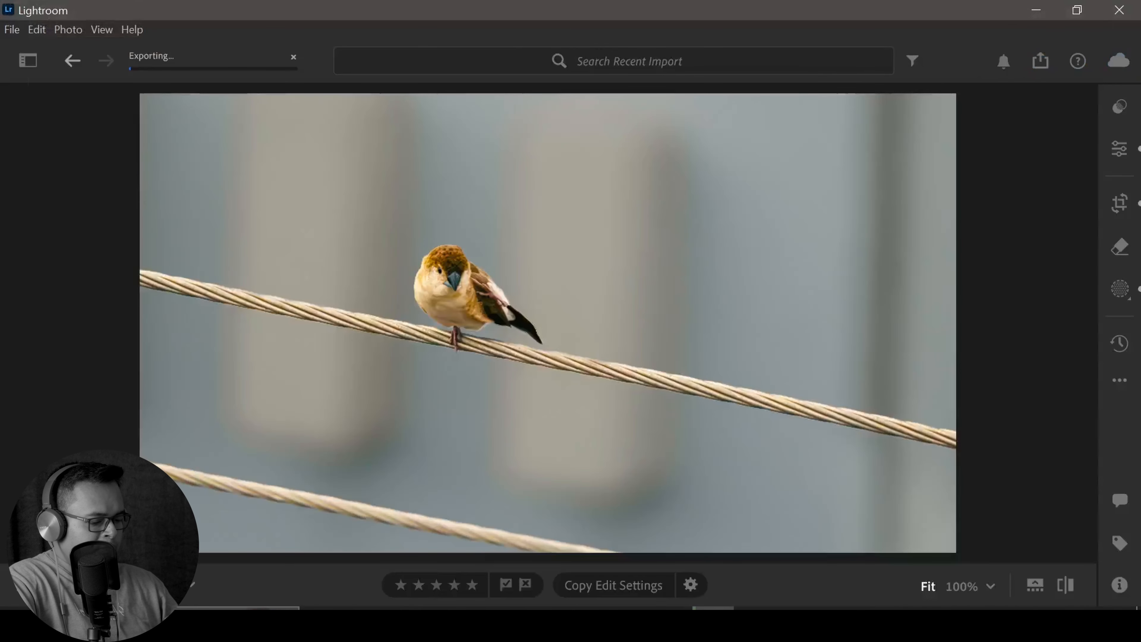